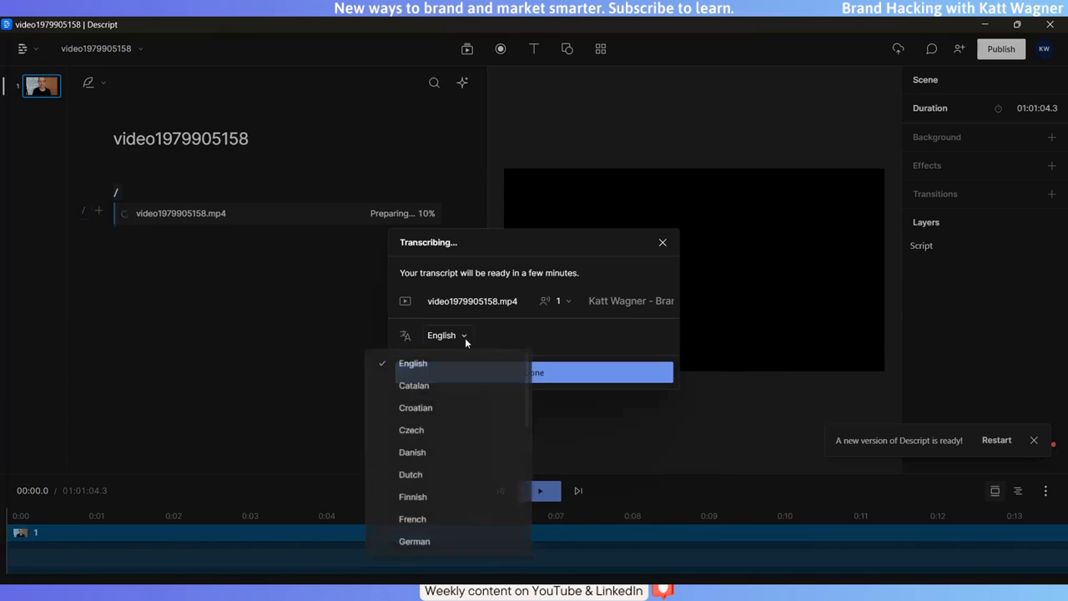
- Keep English as the transcription language and close the transcription dialog
click(559, 374)
click(560, 374)
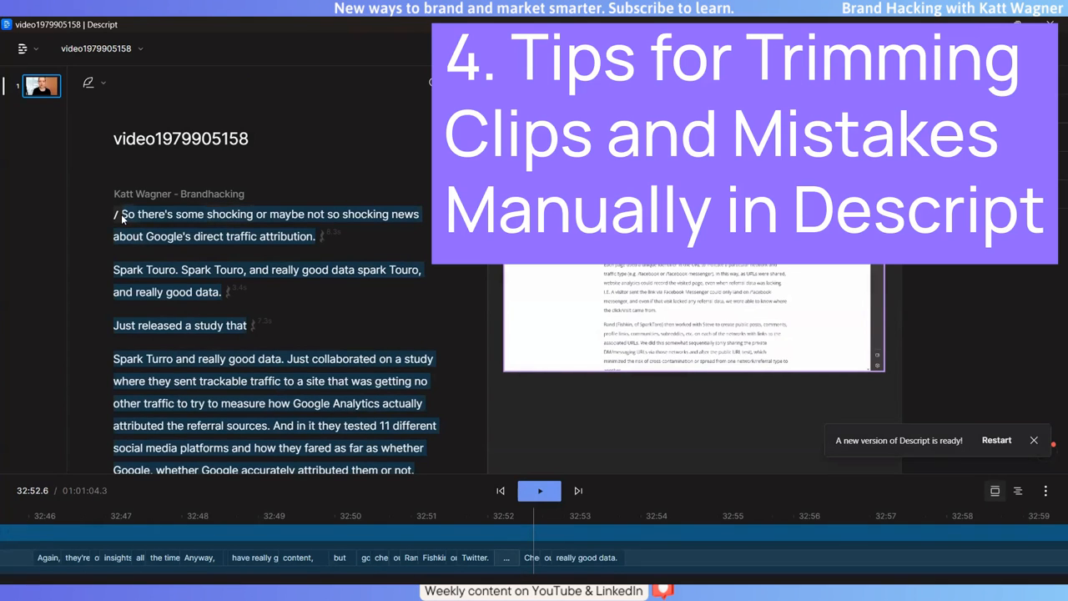
- Enlarge the timeline to view the waveform and mark both ends of the silence between "and really good data." and "Just released a study that"
click(193, 292)
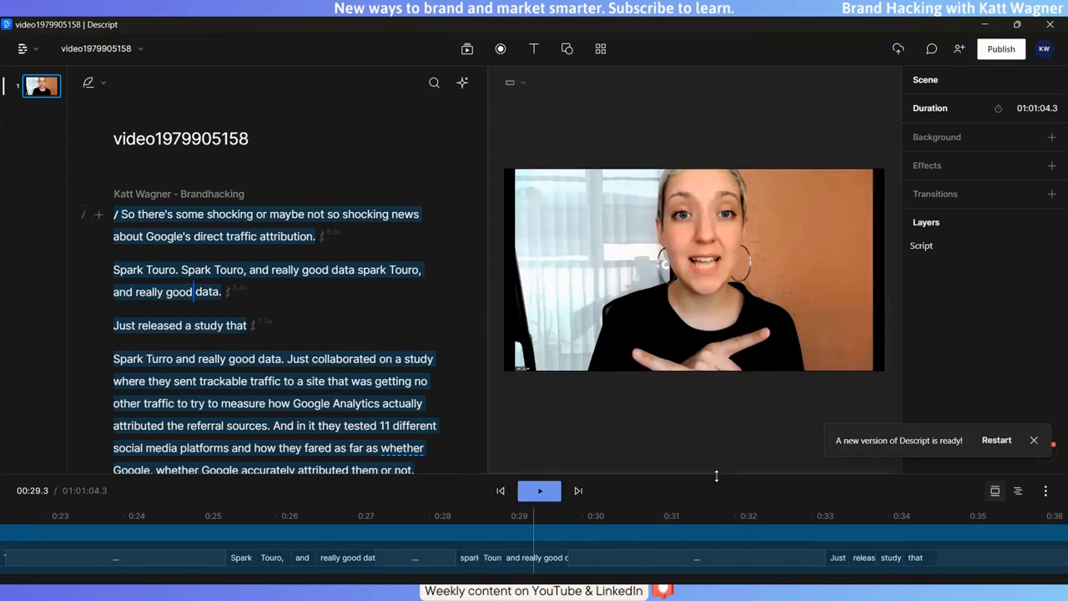
drag(715, 473, 701, 424)
drag(684, 260, 684, 239)
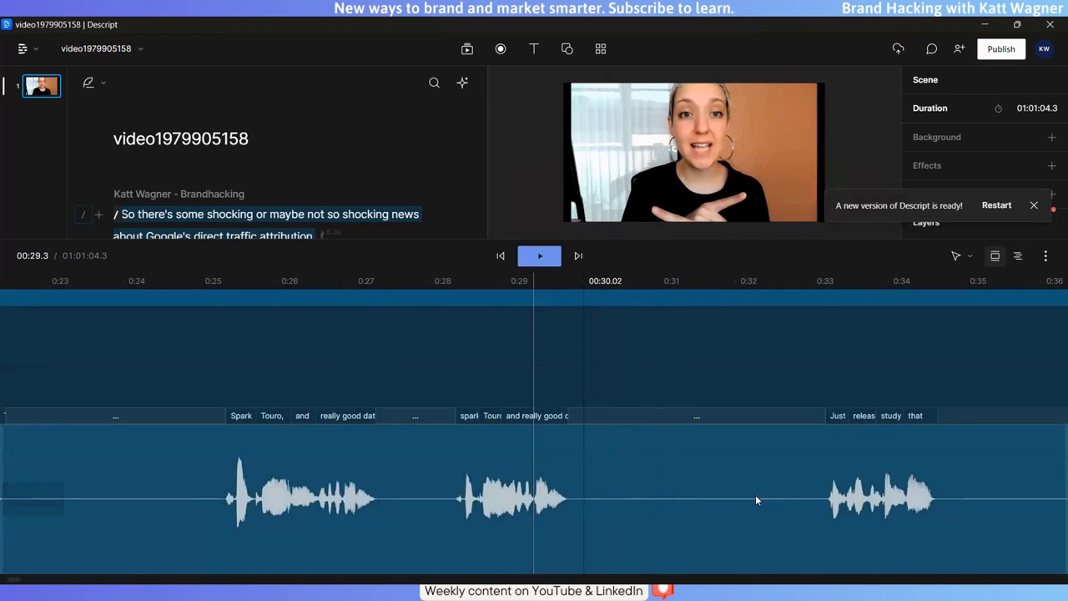
click(593, 500)
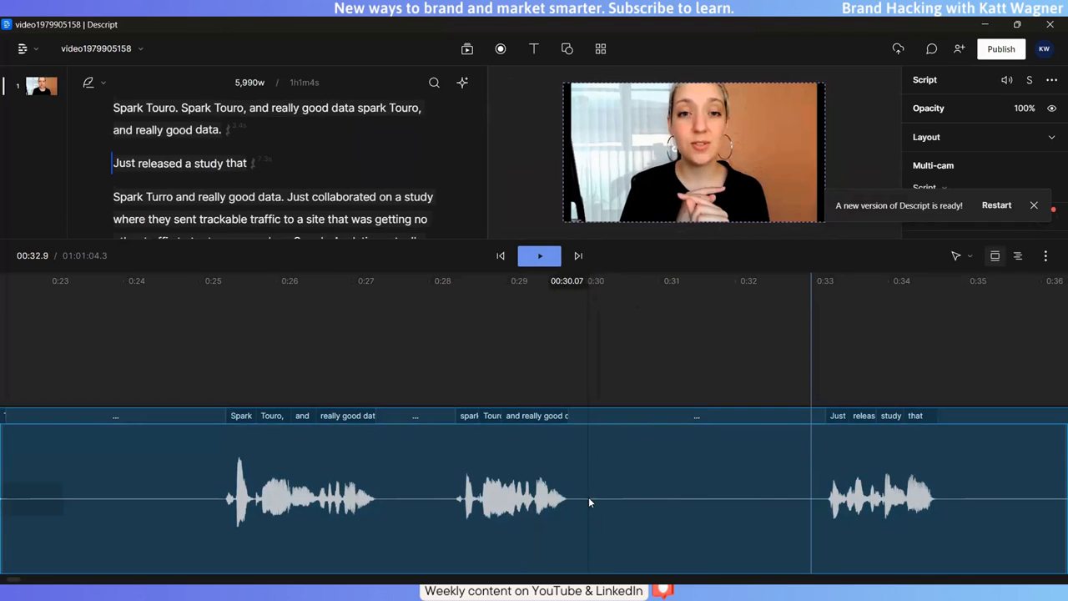
click(815, 499)
click(585, 505)
click(816, 504)
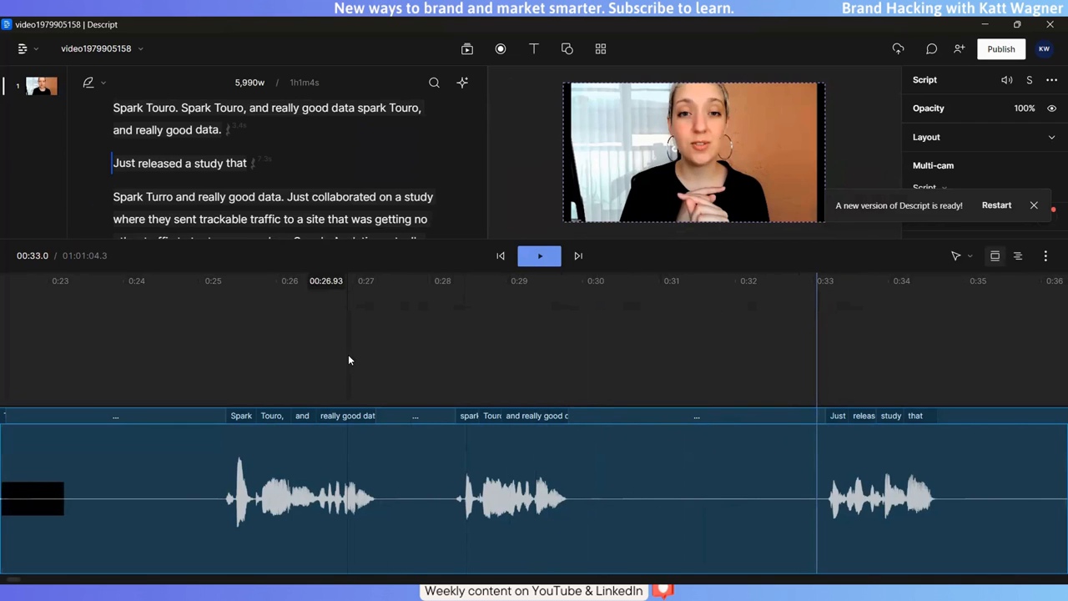
- Shrink the waveform track and timeline, and delete the opening false starts from "So there's some shocking" through "Just released a study that" in the transcript
drag(584, 407, 567, 484)
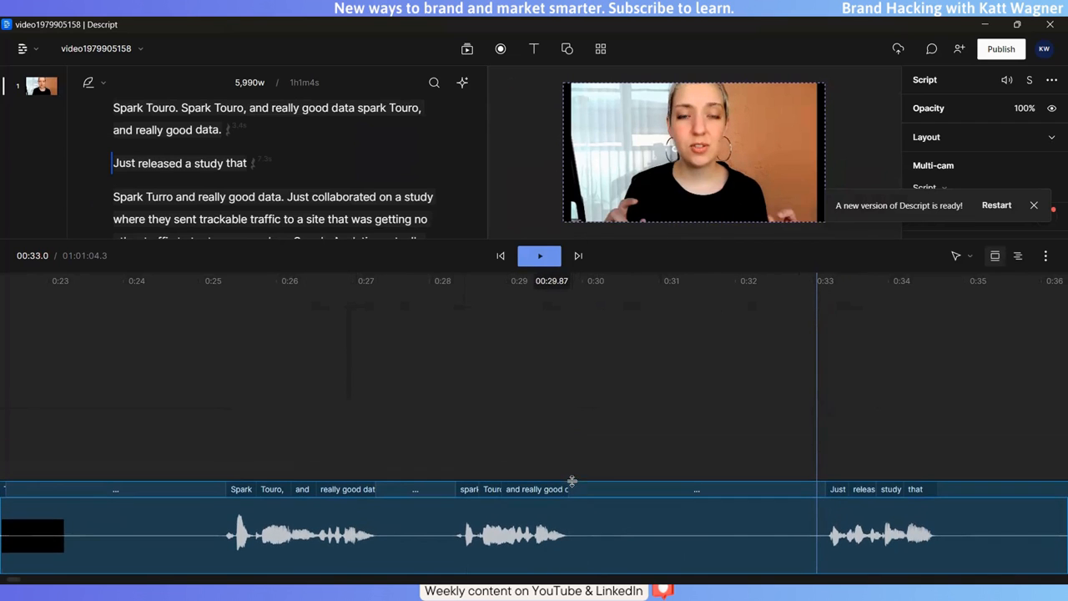
drag(438, 237, 432, 288)
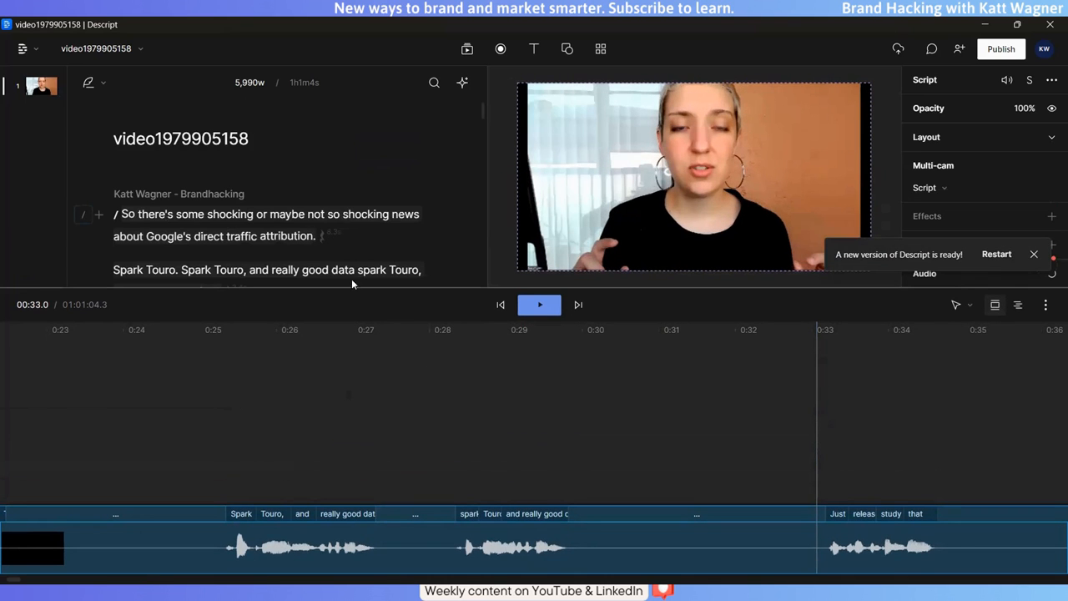
drag(112, 287, 107, 163)
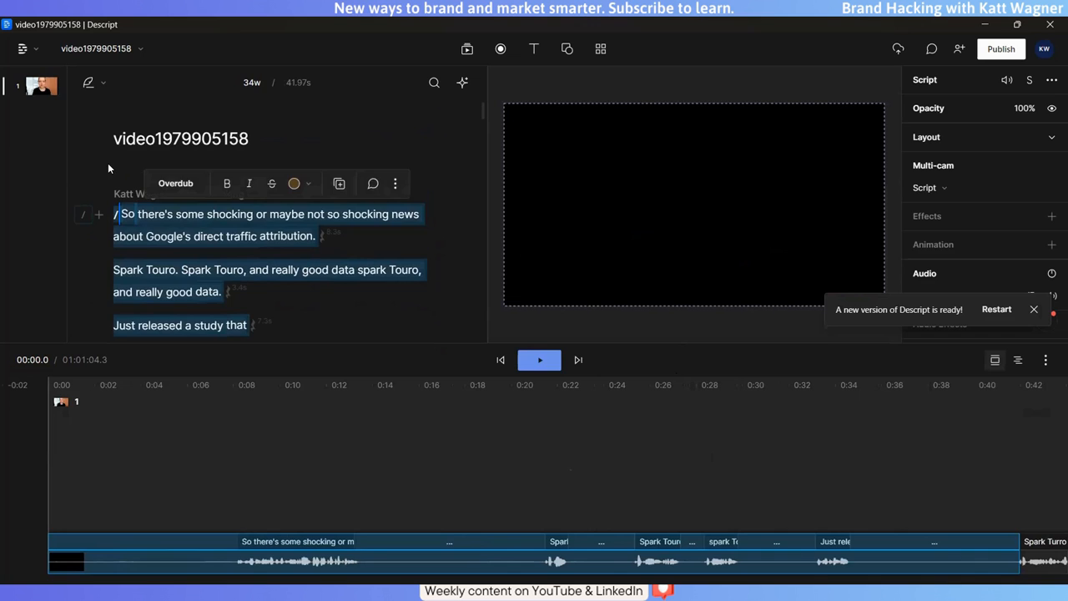
key(BackSpace)
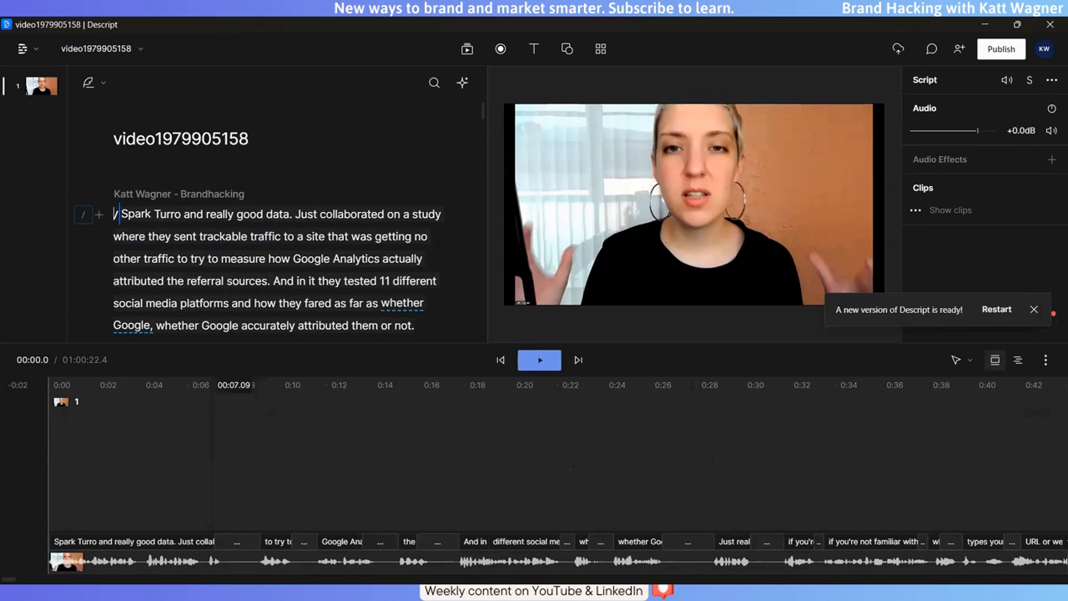
- Extend the start of the first clip by about 0.5 s to restore some lead-in before "Spark Turro"
click(66, 561)
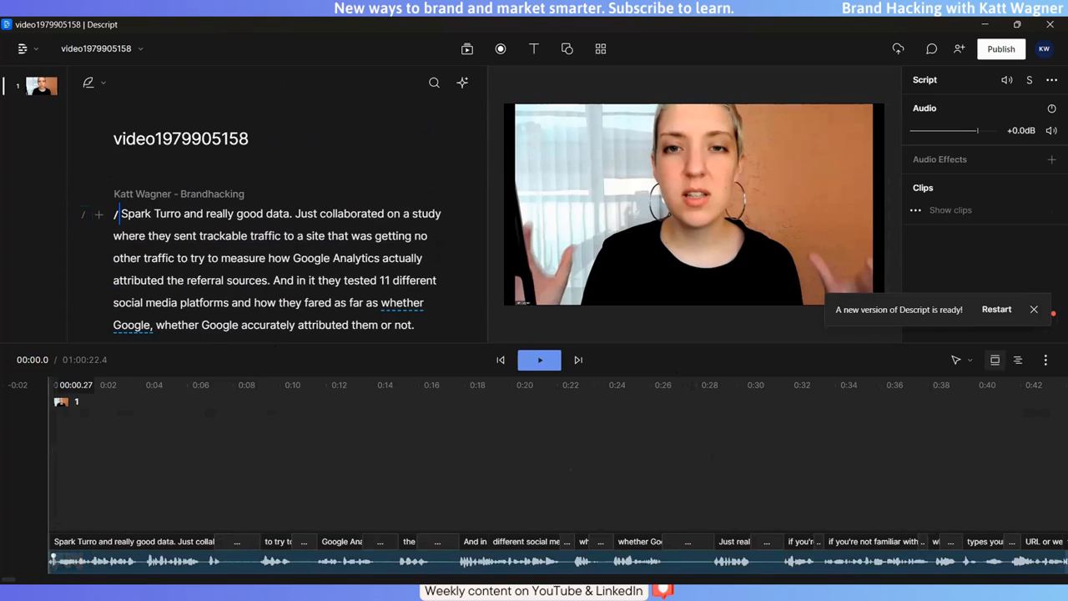
drag(52, 562, 42, 563)
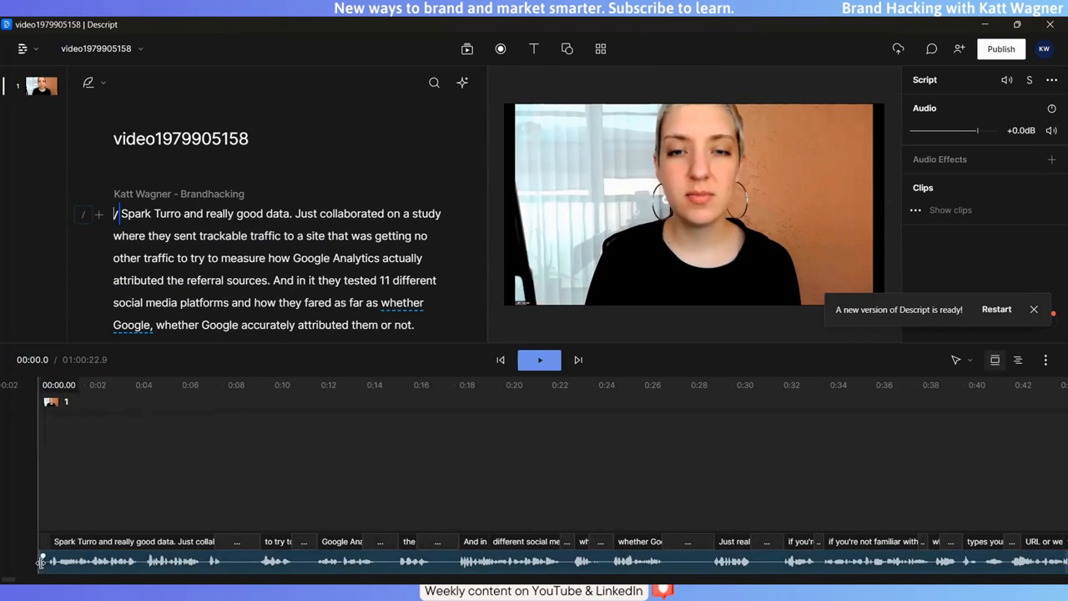
click(42, 561)
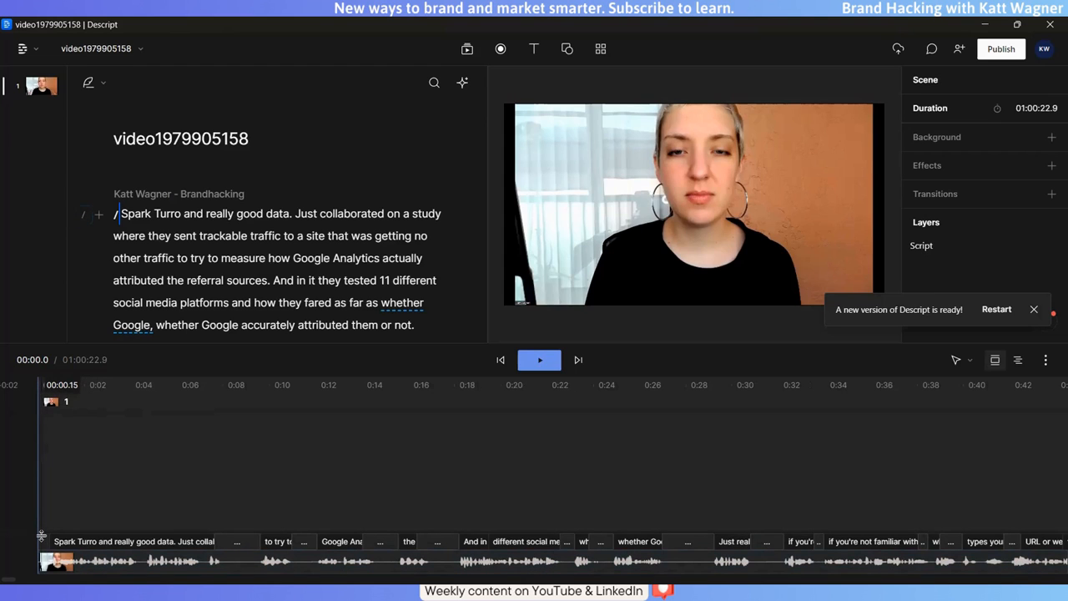
- Play the video from the beginning and pause just before the word "trackable"
click(552, 361)
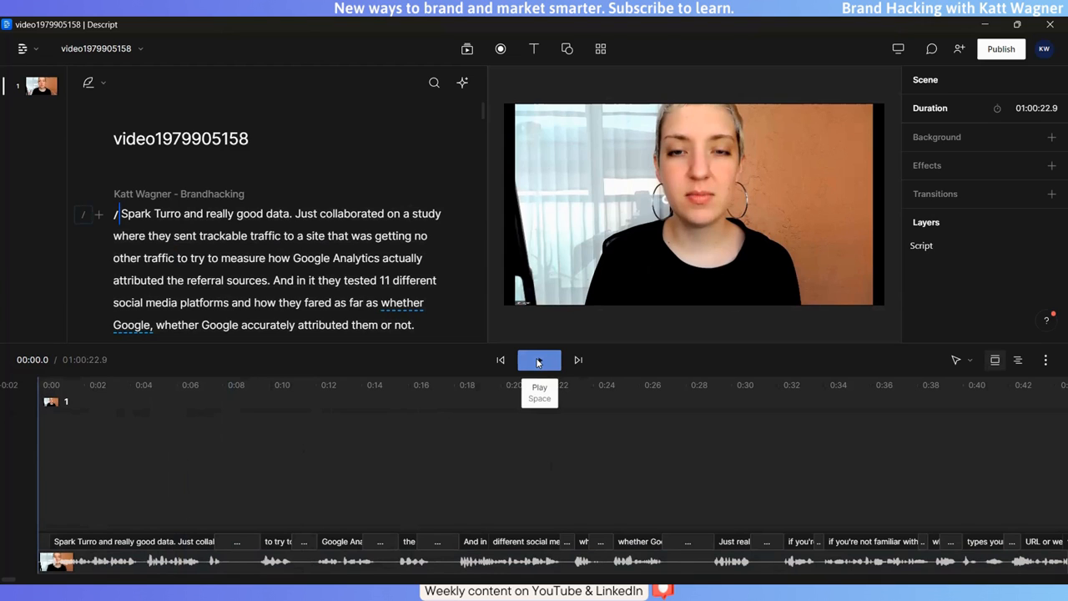
click(538, 362)
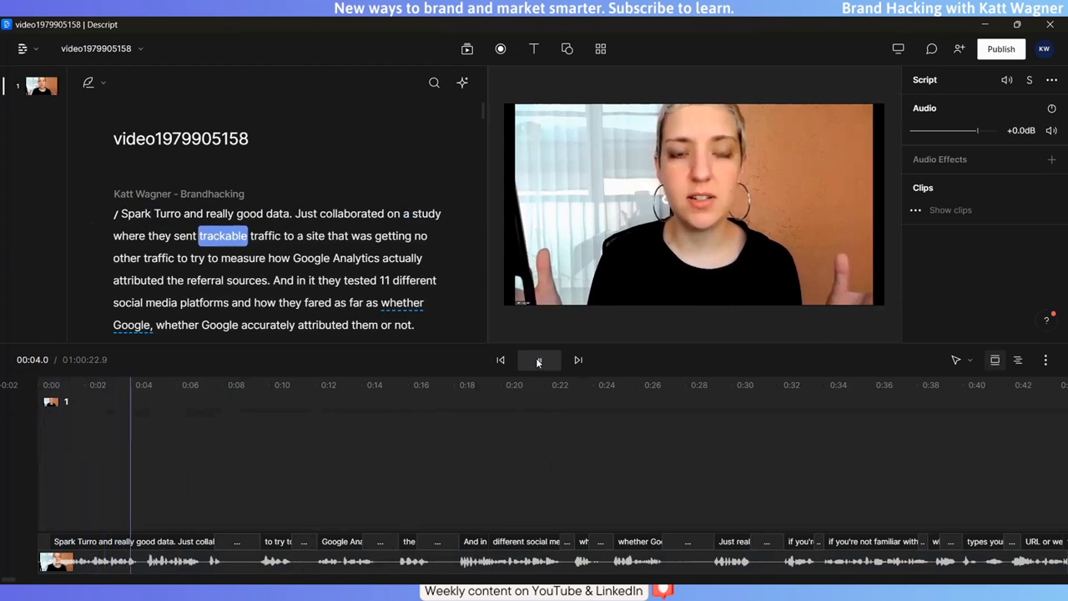
click(538, 361)
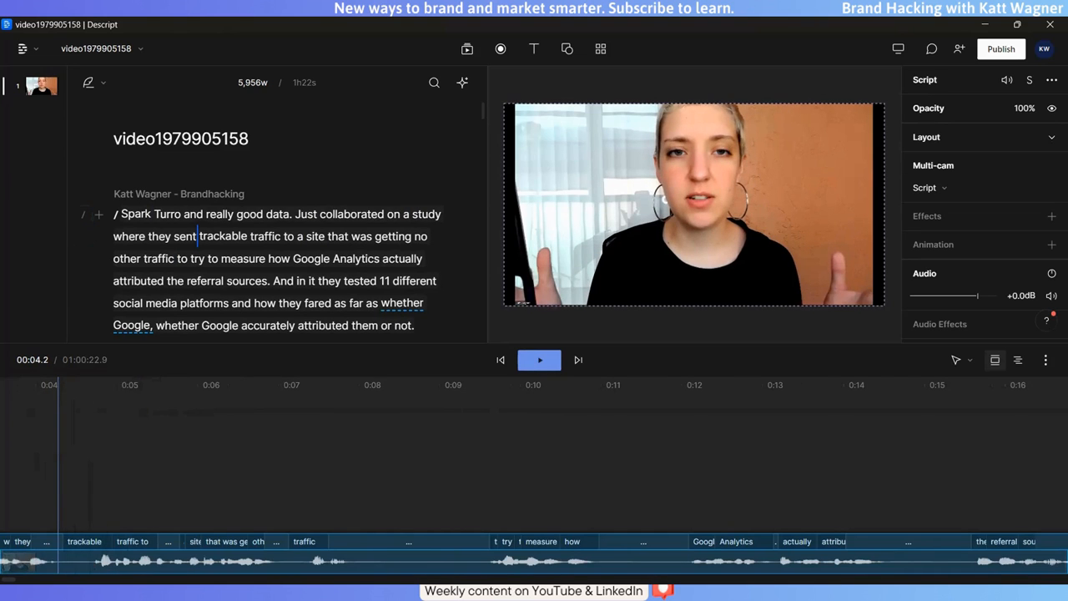
- Split the clip at about 4.4 s near "trackable" and trim the second clip's start to cut that word out
click(70, 549)
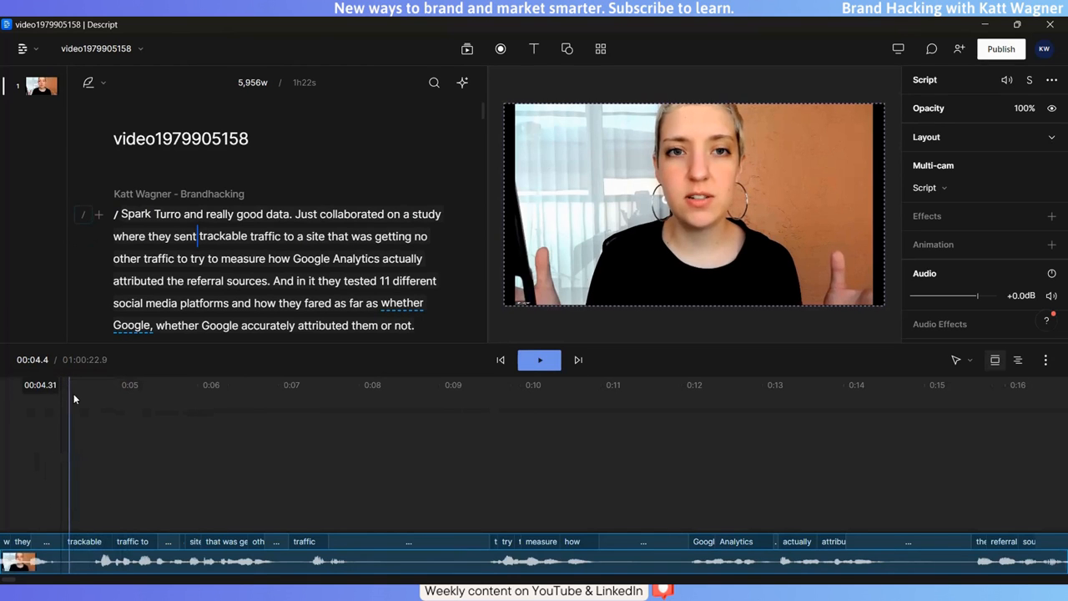
right_click(72, 561)
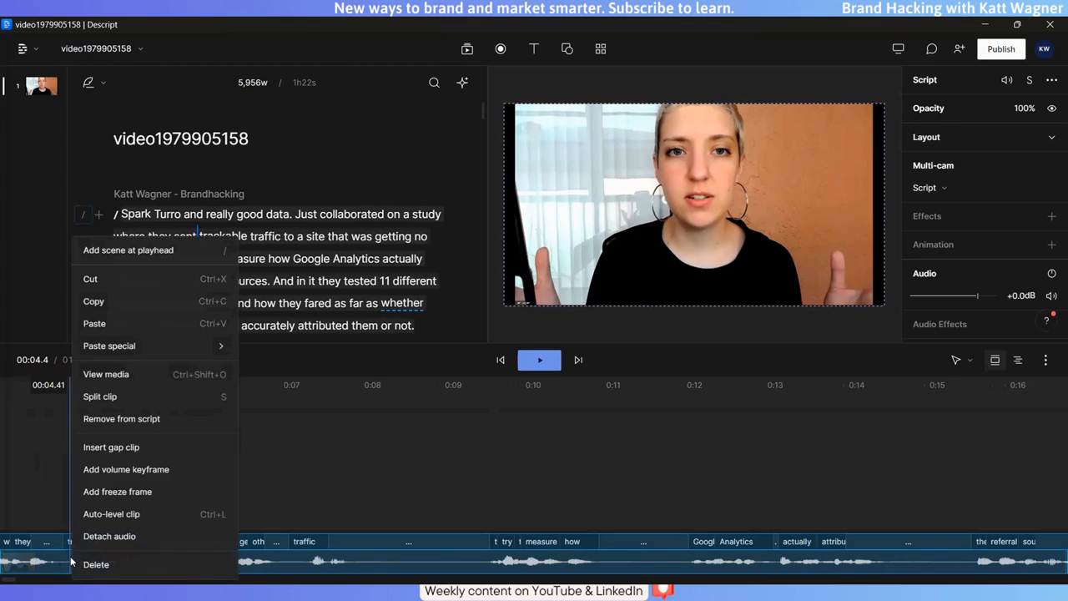
click(159, 399)
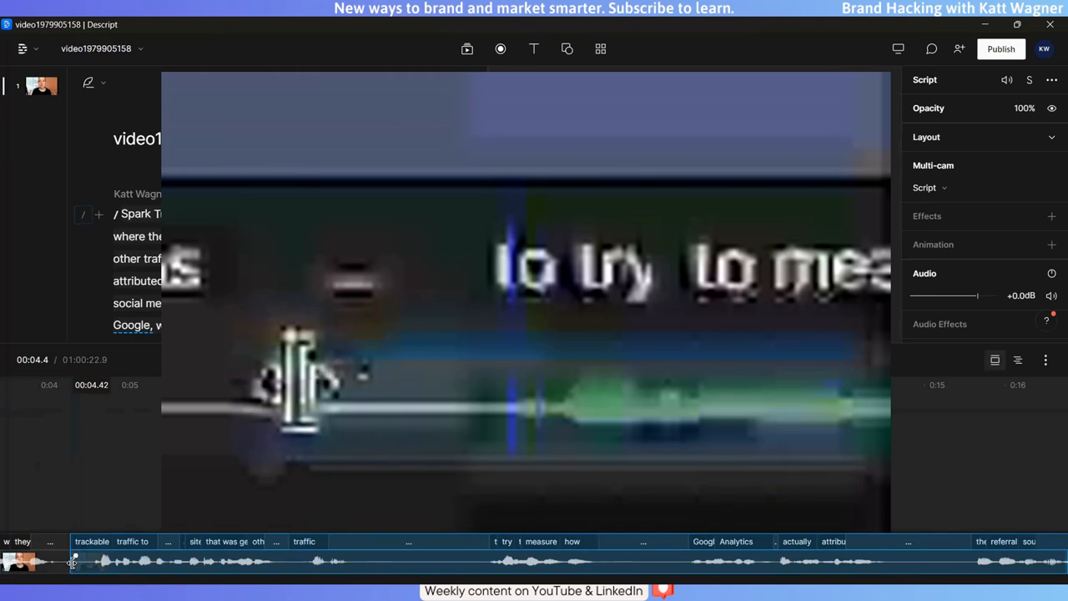
mouse_move(72, 561)
mouse_down()
mouse_move(89, 562)
mouse_move(10, 561)
mouse_move(99, 564)
mouse_move(76, 560)
mouse_up()
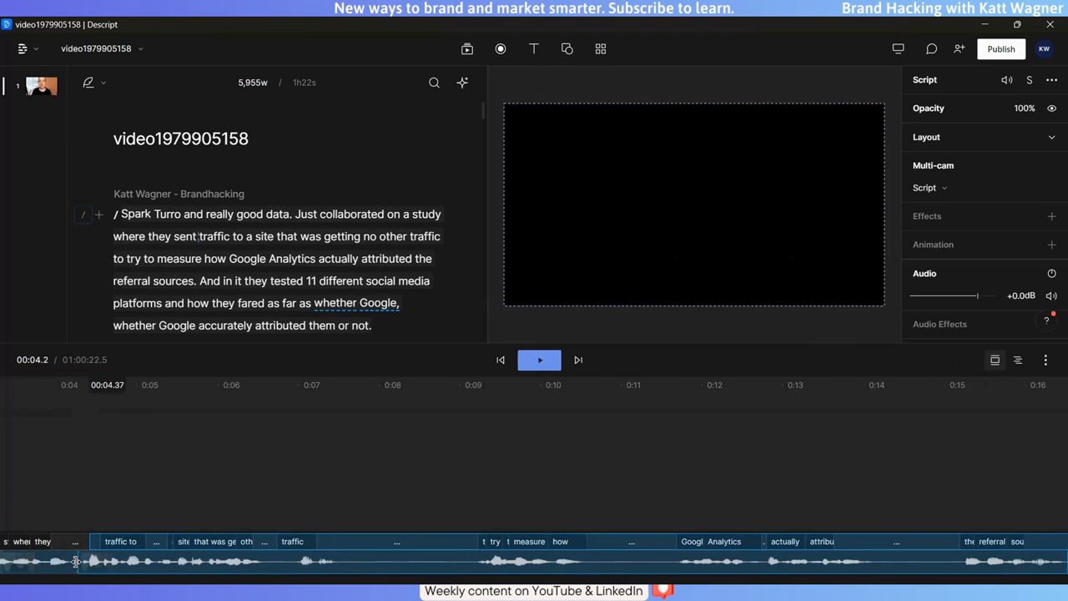
- Play back the trimmed cut from about 3.7 s, before "they sent traffic", and pause before "to try to measure"
click(38, 472)
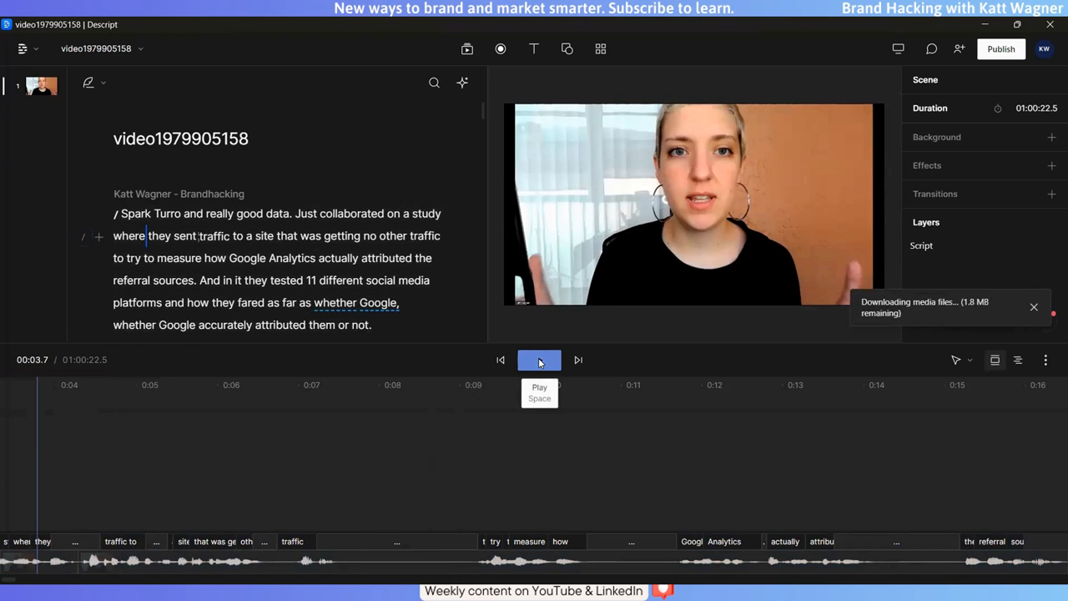
click(539, 360)
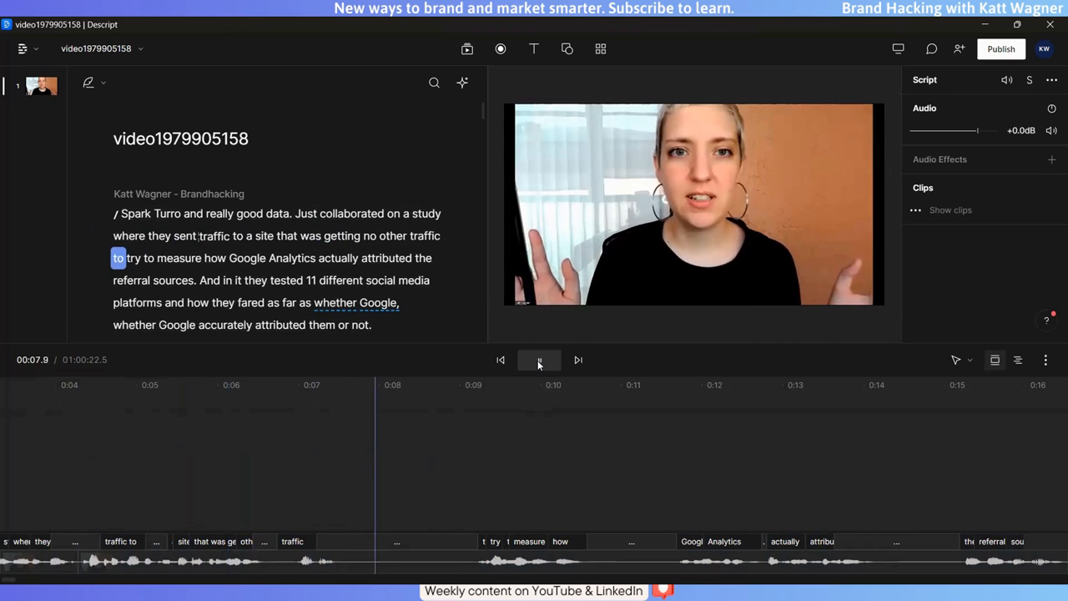
click(539, 361)
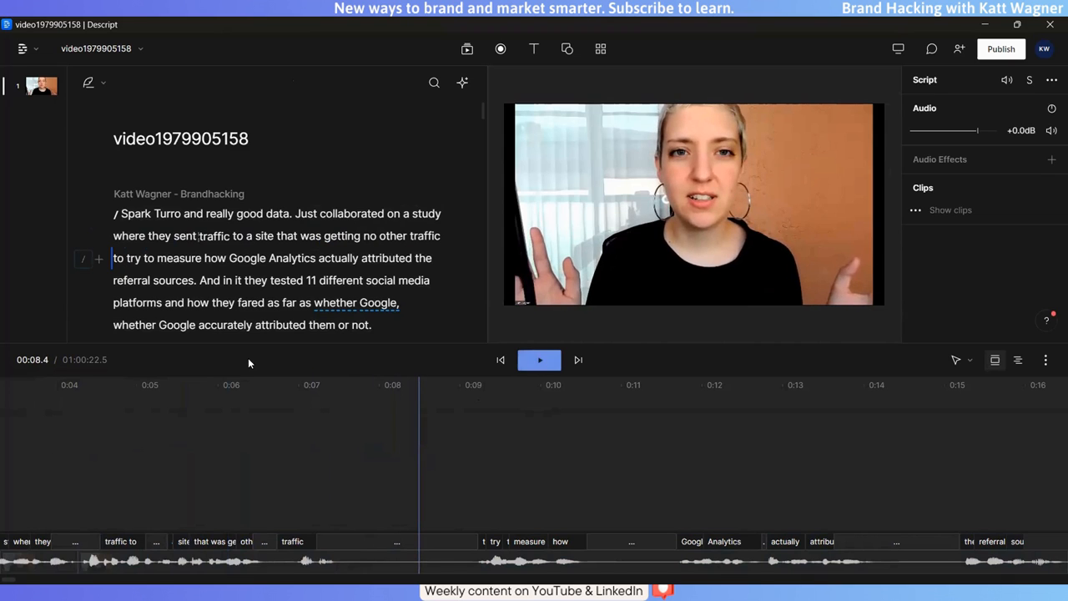
- Split the clip at about 6.9 s before the second "traffic" and trim about 0.3 s off the end of the preceding clip
click(292, 556)
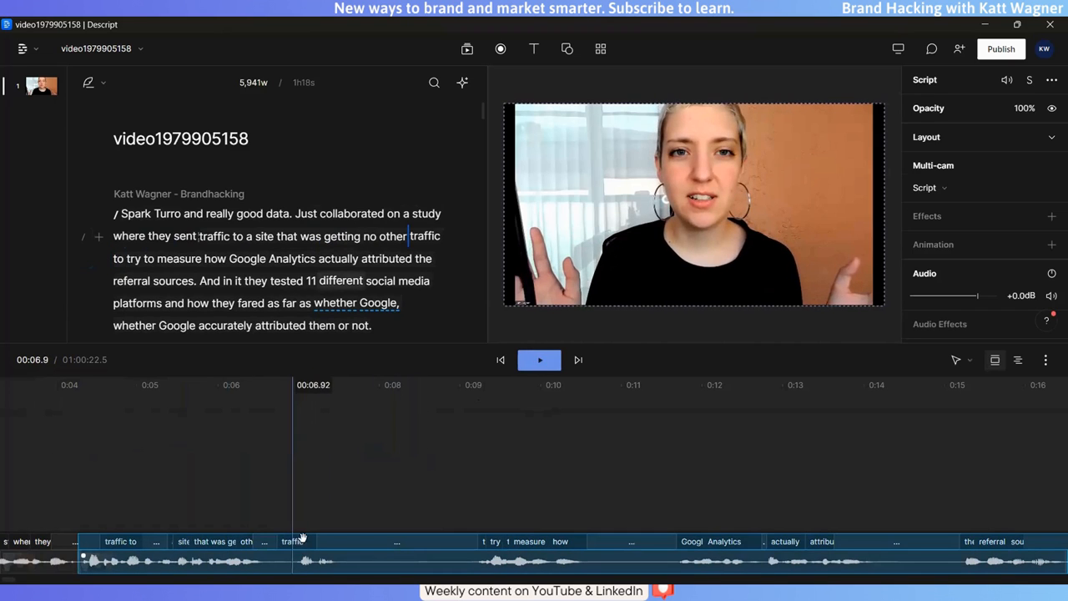
right_click(294, 555)
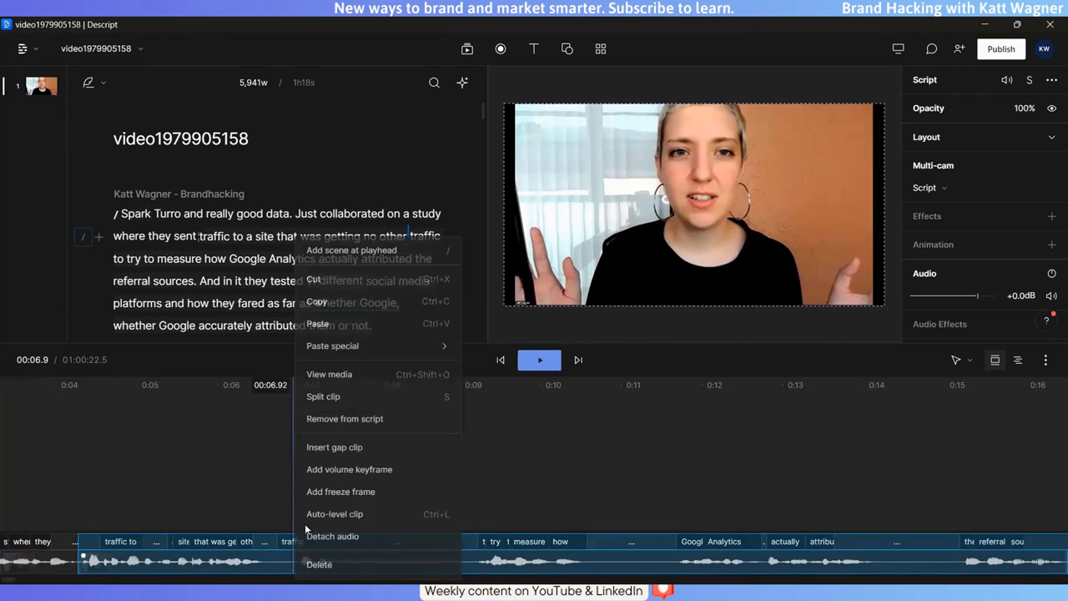
click(330, 396)
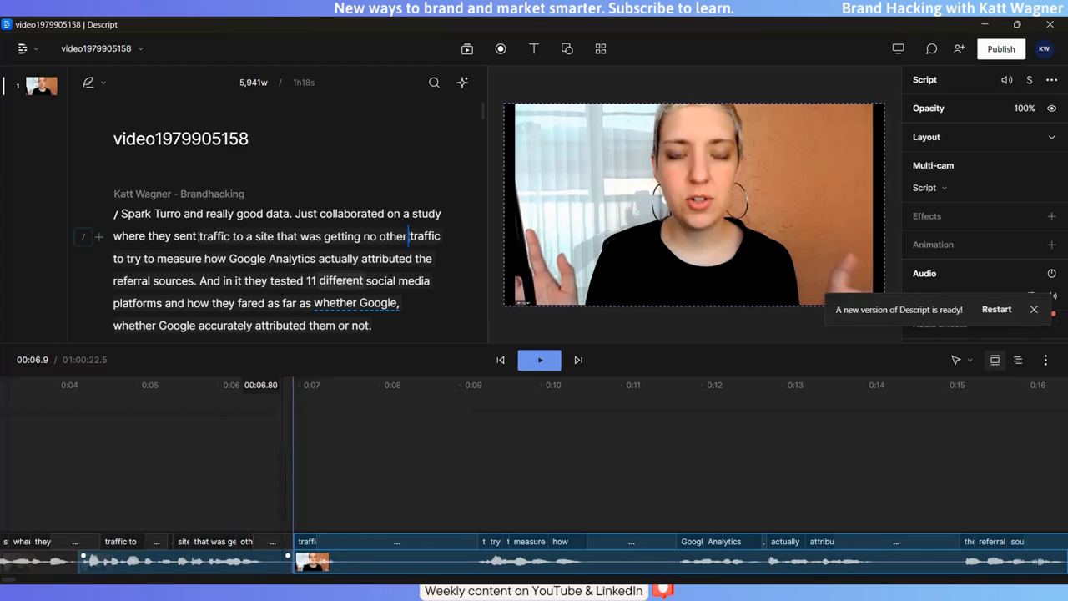
click(289, 558)
drag(289, 558, 269, 555)
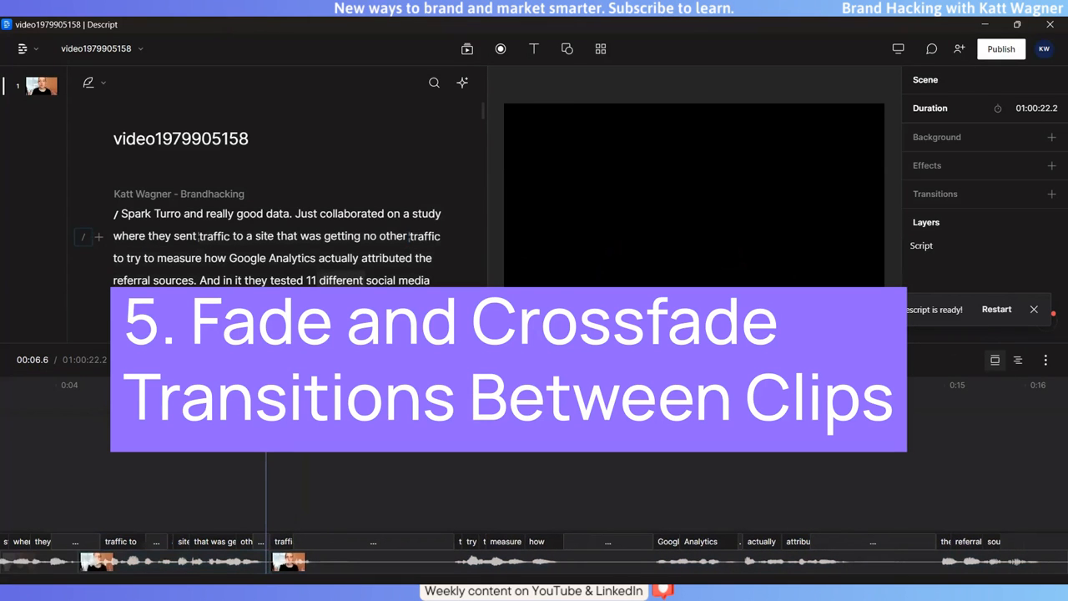
- Add a short fade-in at the start of the clip that follows "no other" and play back the cut
click(272, 554)
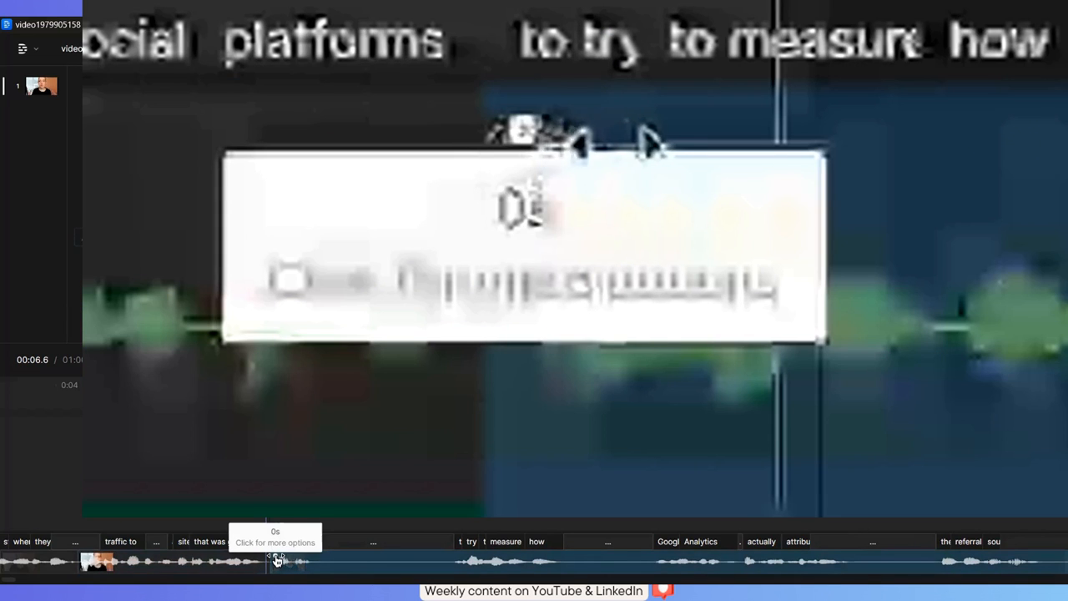
drag(276, 558, 291, 555)
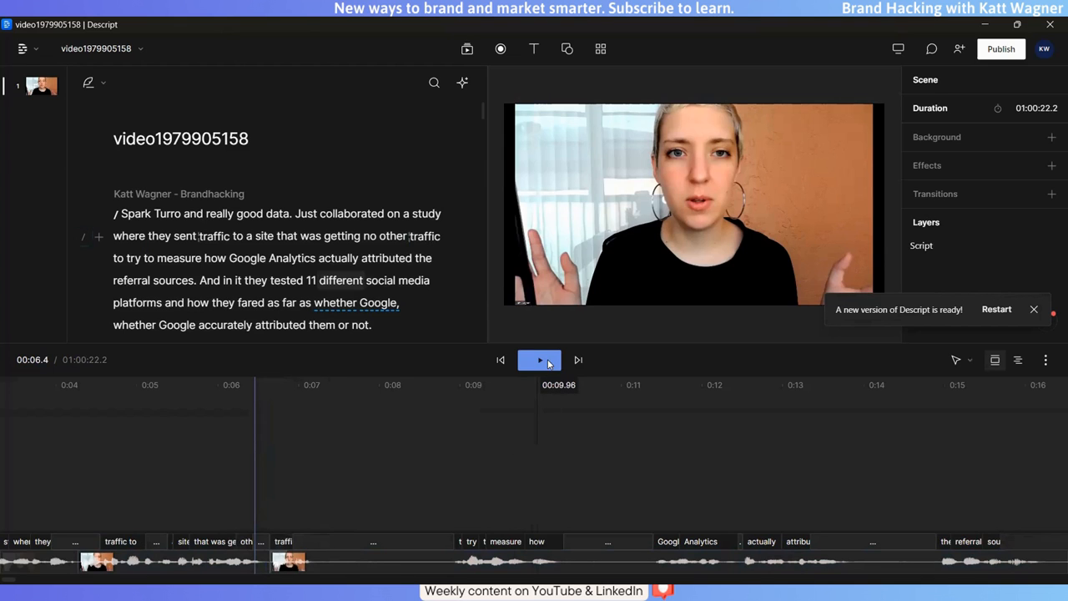
click(549, 361)
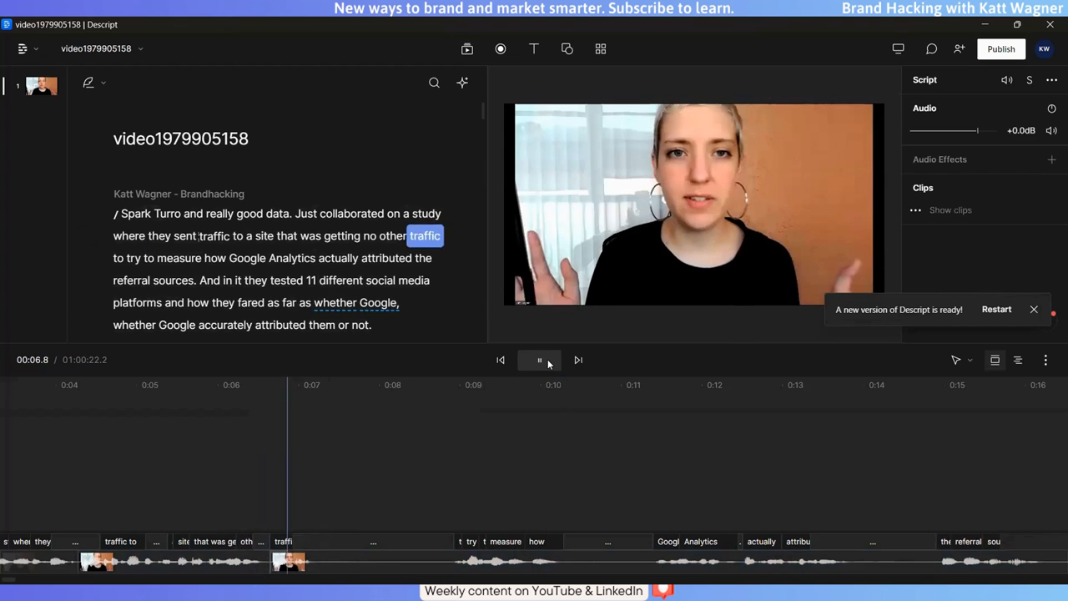
click(548, 360)
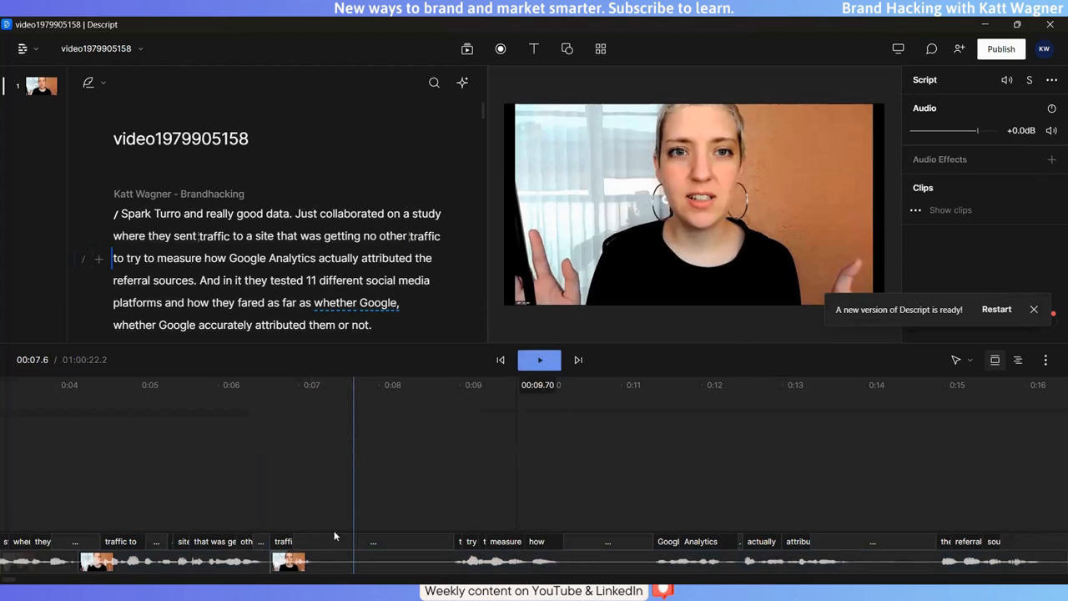
- Lengthen that clip's fade-in to about 1.2 s and play the transition back from the cut at 6.6 s
click(268, 470)
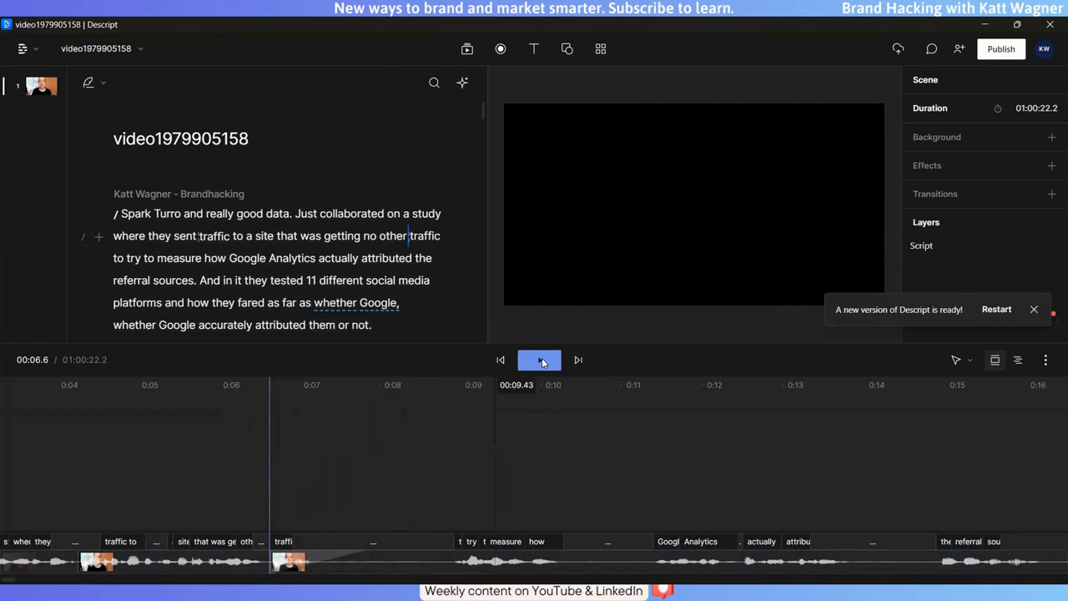
click(543, 362)
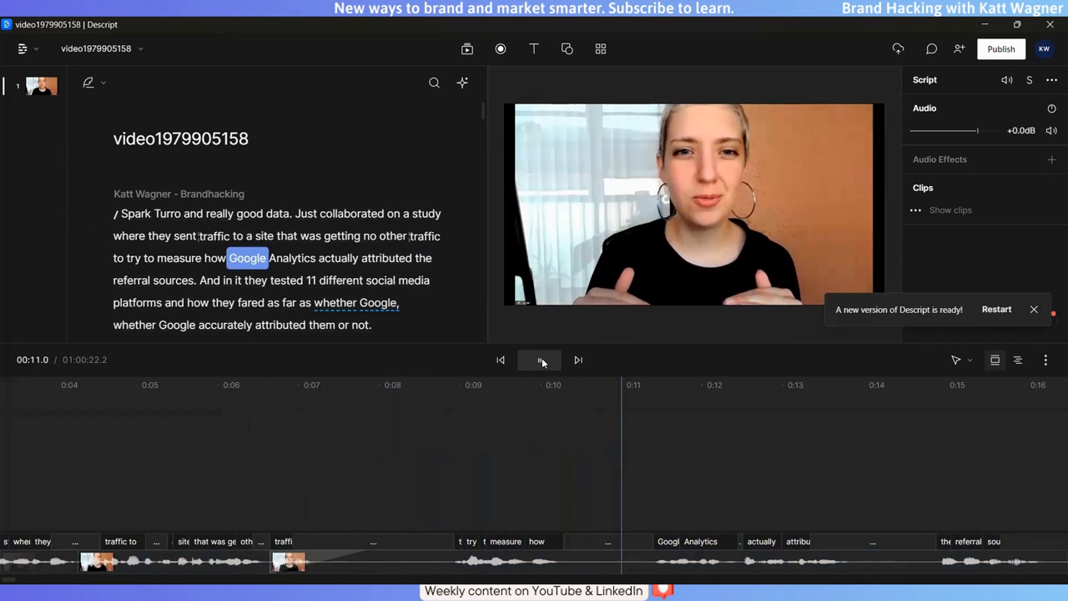
click(542, 358)
- Turn the fade at the cut before "traffic" into a 1.84 s crossfade between the two clips and open its transition options
click(369, 559)
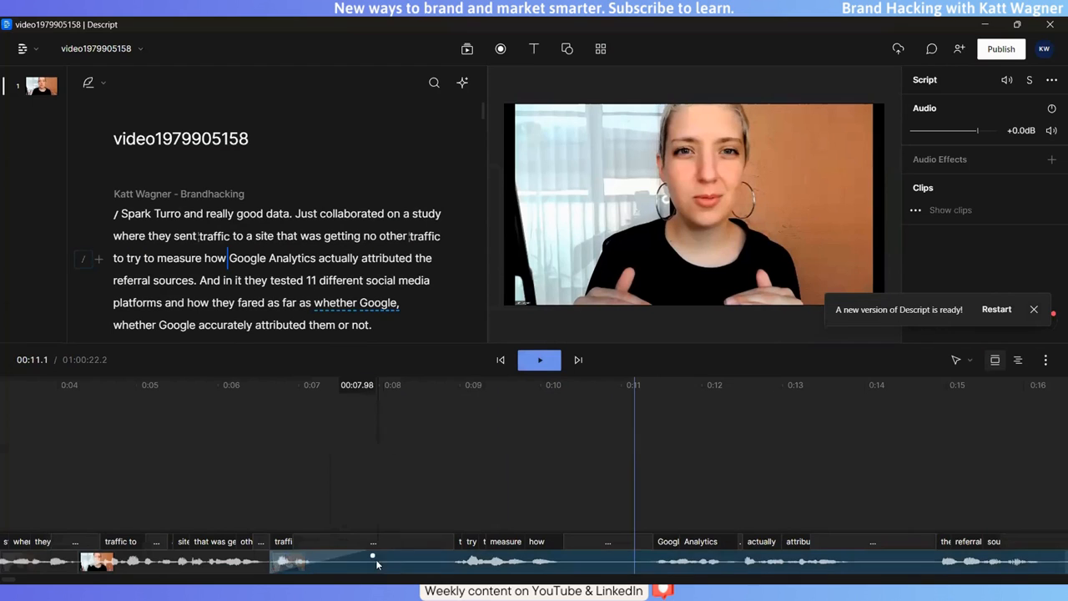
drag(374, 561, 190, 559)
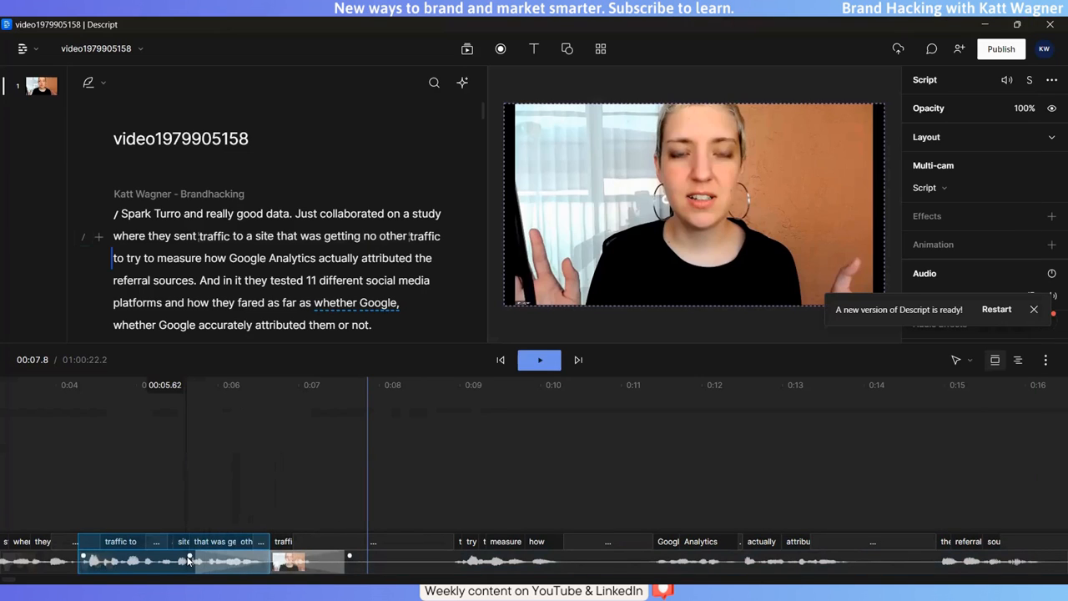
click(190, 558)
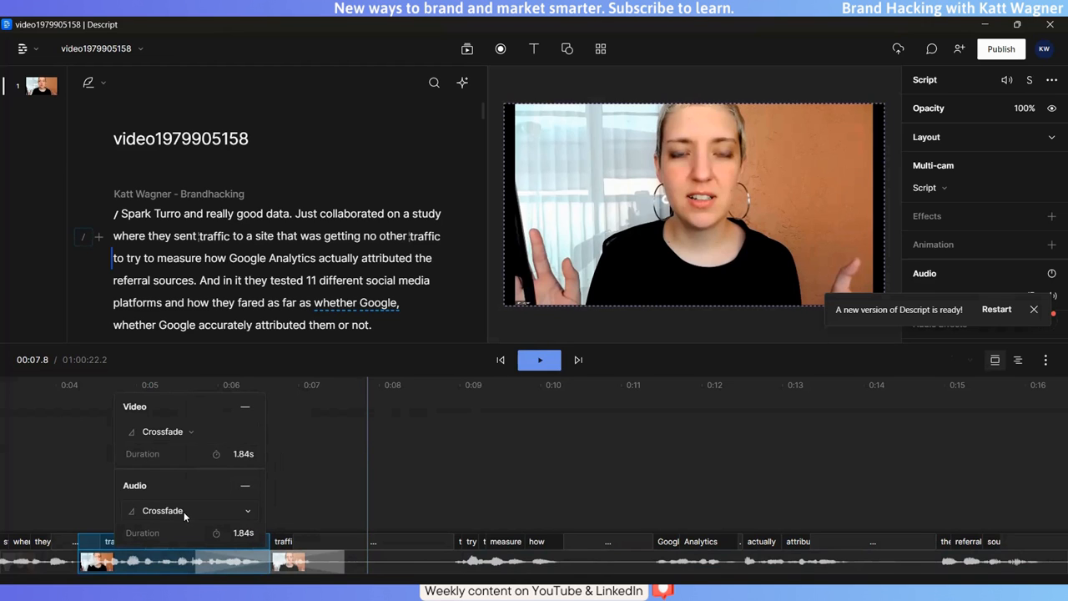
- Change the audio transition type of the crossfade at the cut before "traffic"
click(184, 511)
click(155, 539)
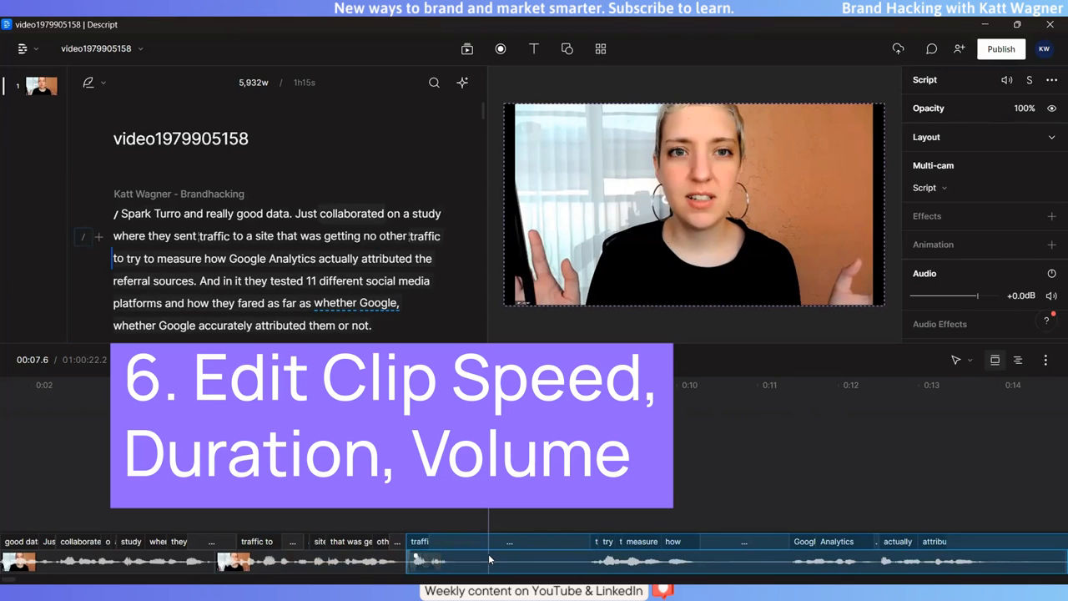
- List the script layer's clips and open the settings of the clip starting "traffic to try to measure"
scroll(1028, 130, down, 2)
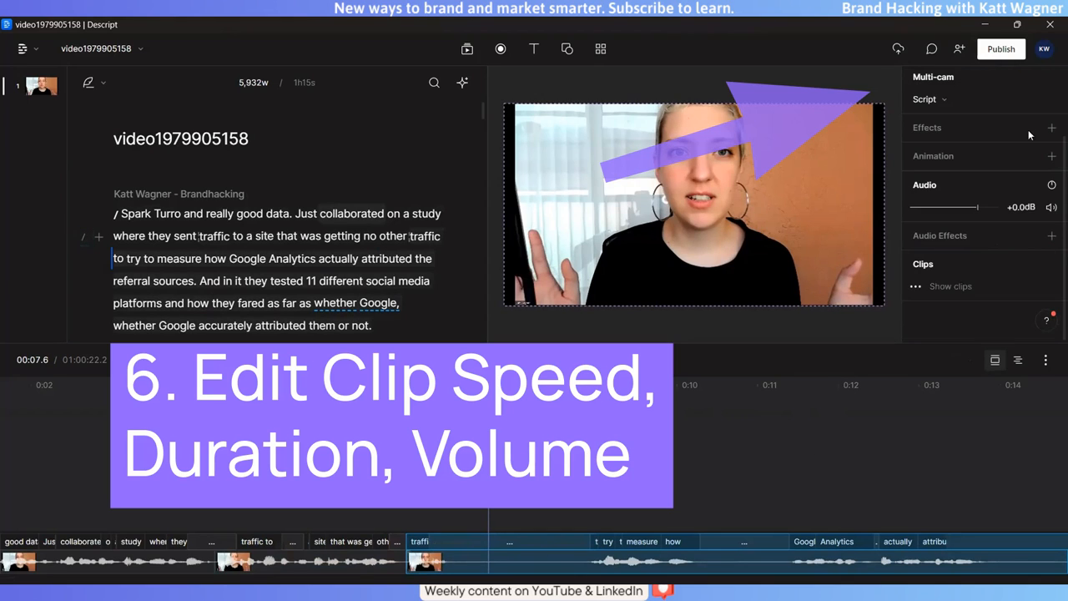
click(925, 287)
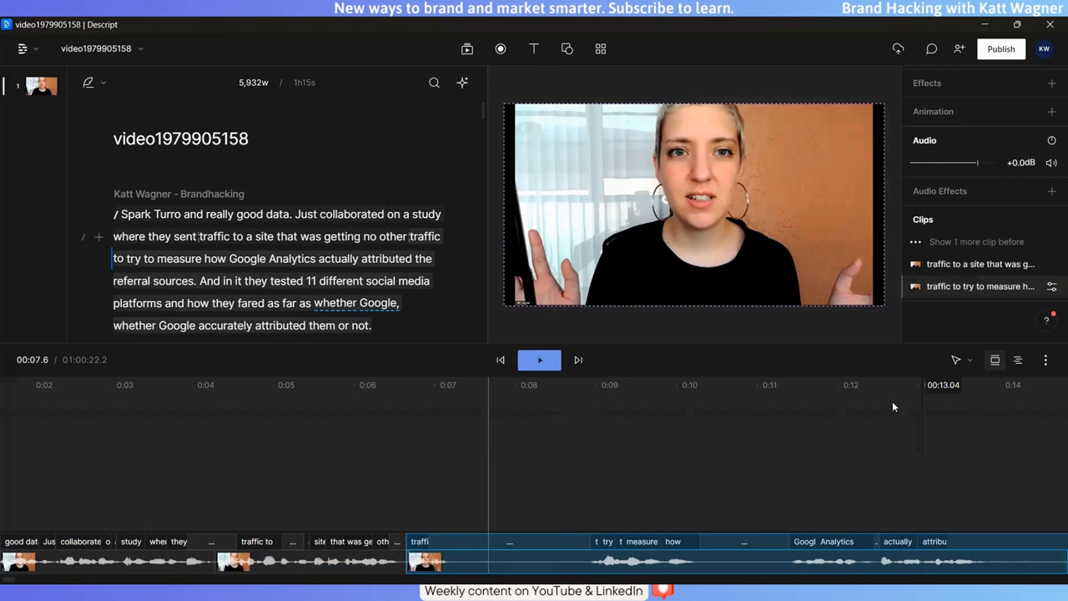
click(1051, 286)
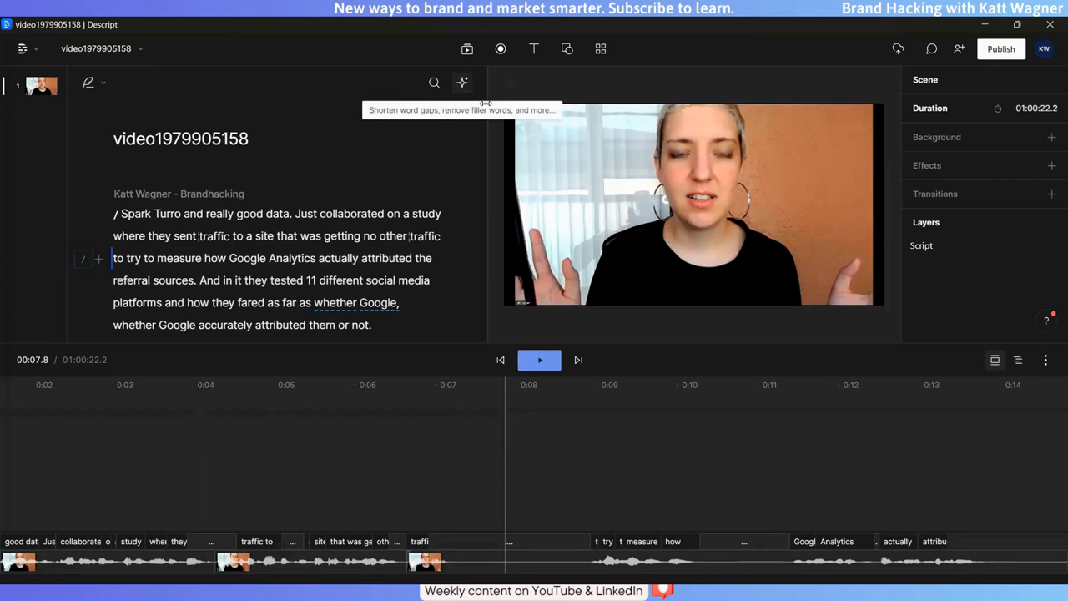
- Open word gap shortening for gaps of 2s or more and review the found gaps, starting with the one at 0:26
click(462, 82)
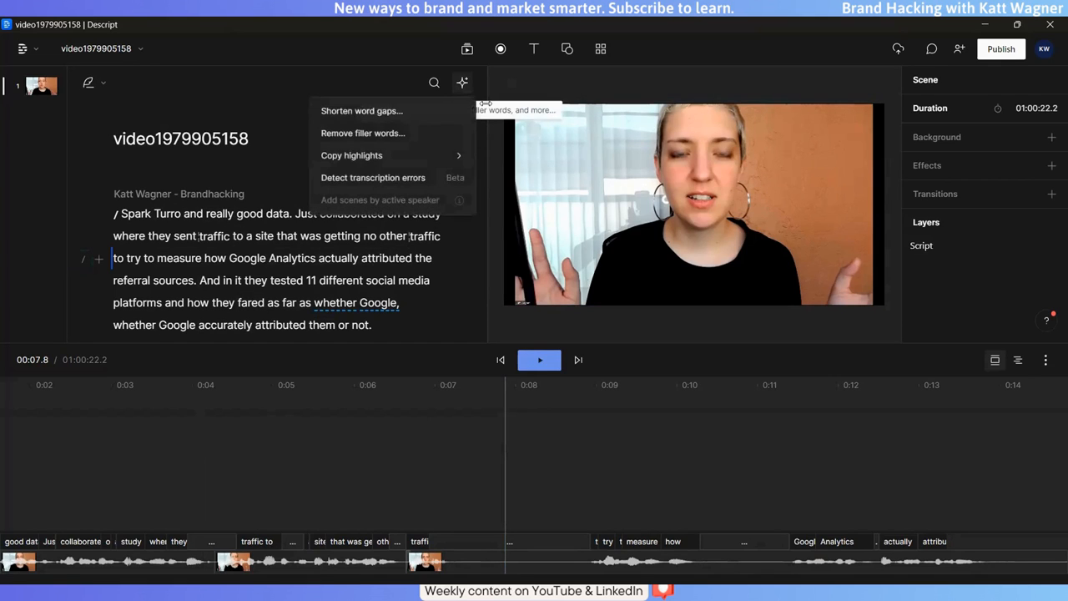
click(420, 114)
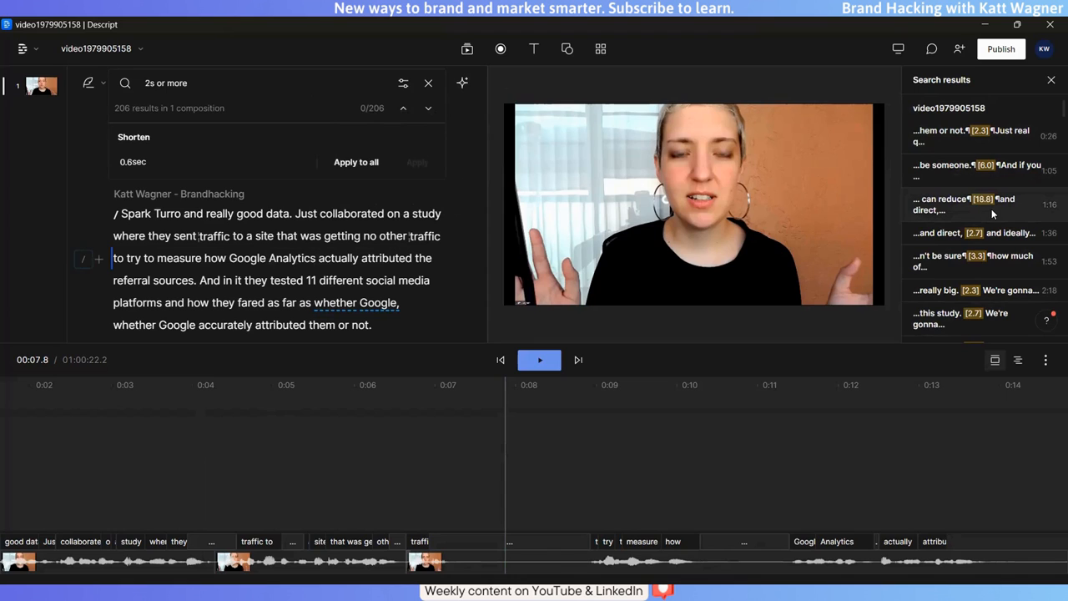
click(986, 139)
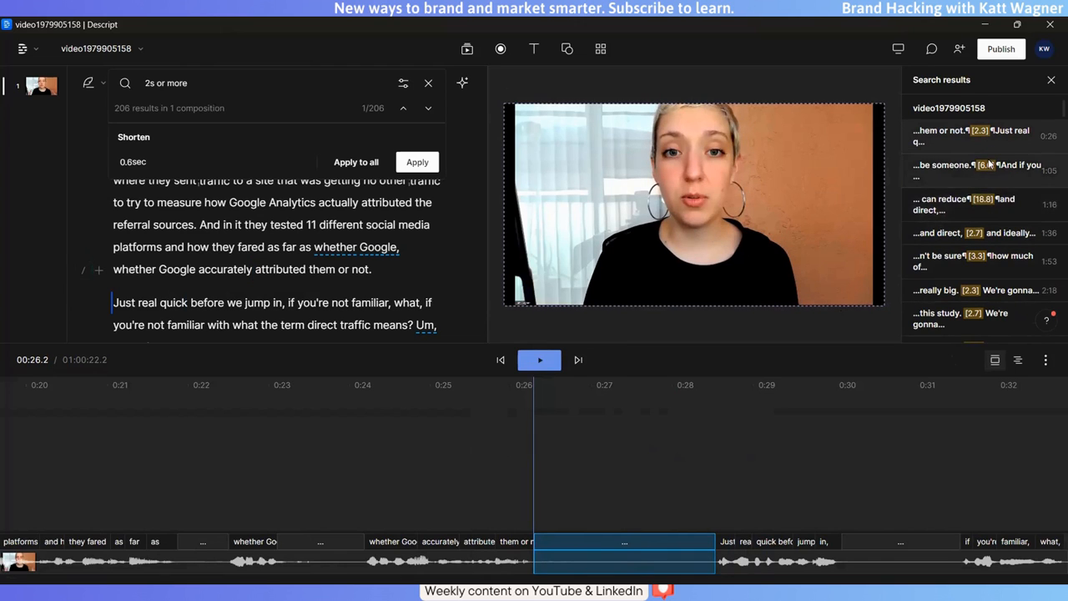
scroll(987, 158, down, 15)
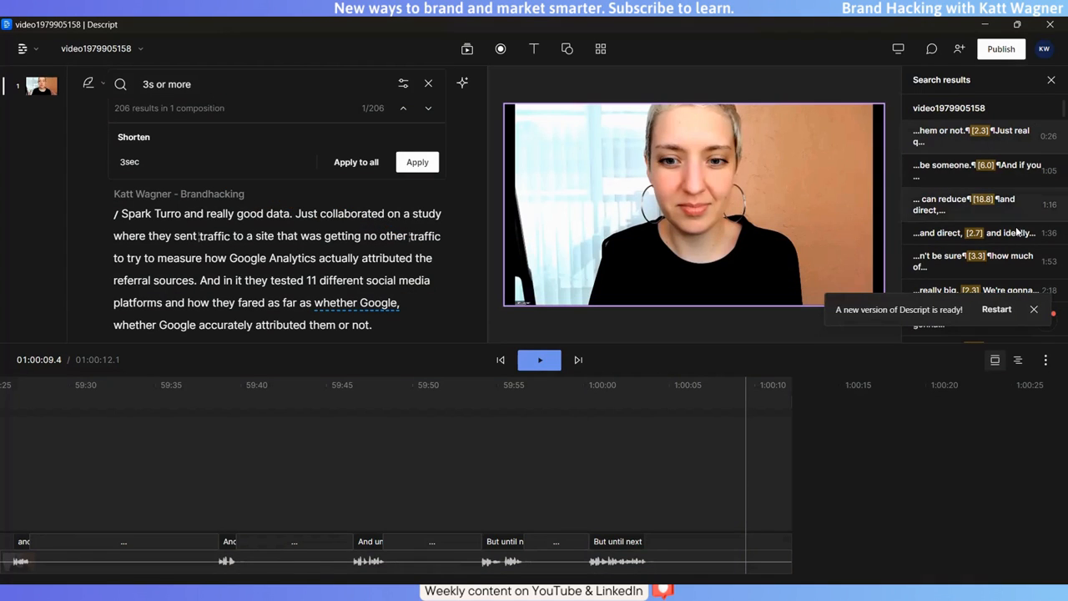
- Apply the gap shortening set to 3 sec to all found gaps and extend the end of the last clip by about 1 s
click(1034, 309)
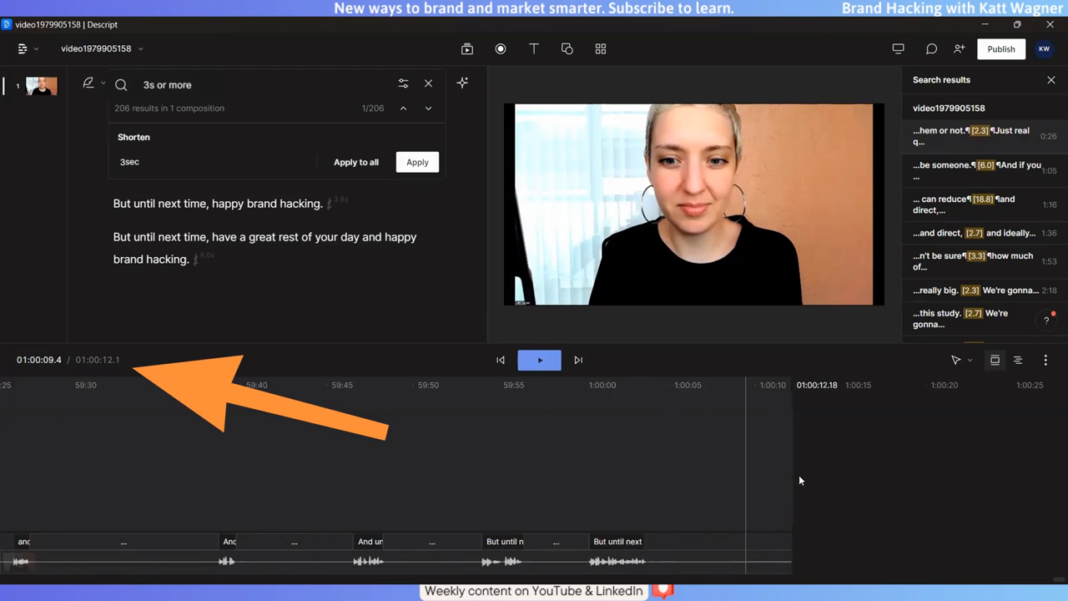
click(360, 165)
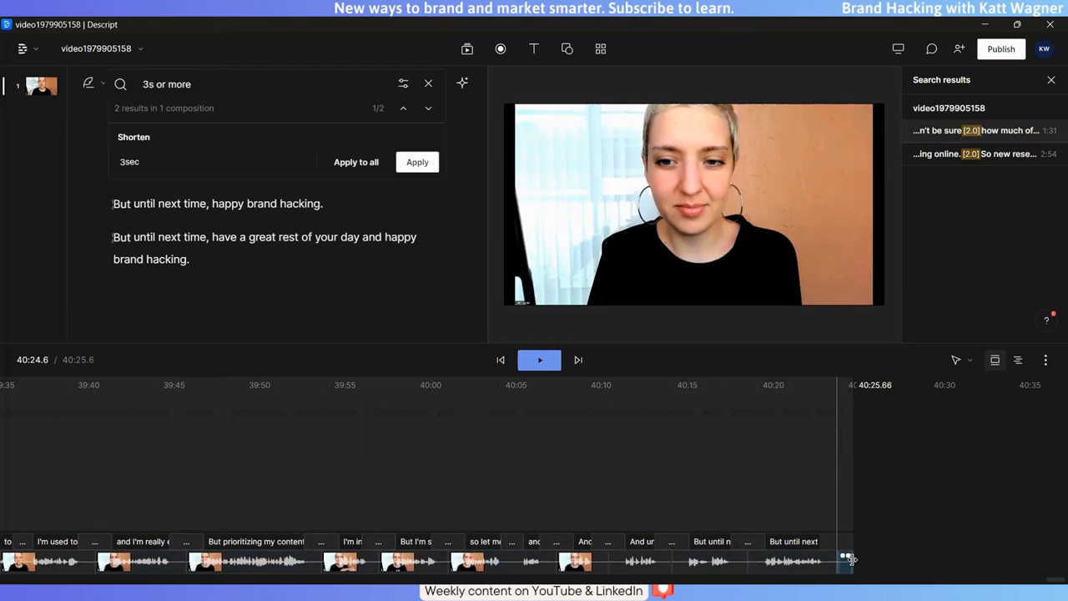
drag(848, 559, 872, 561)
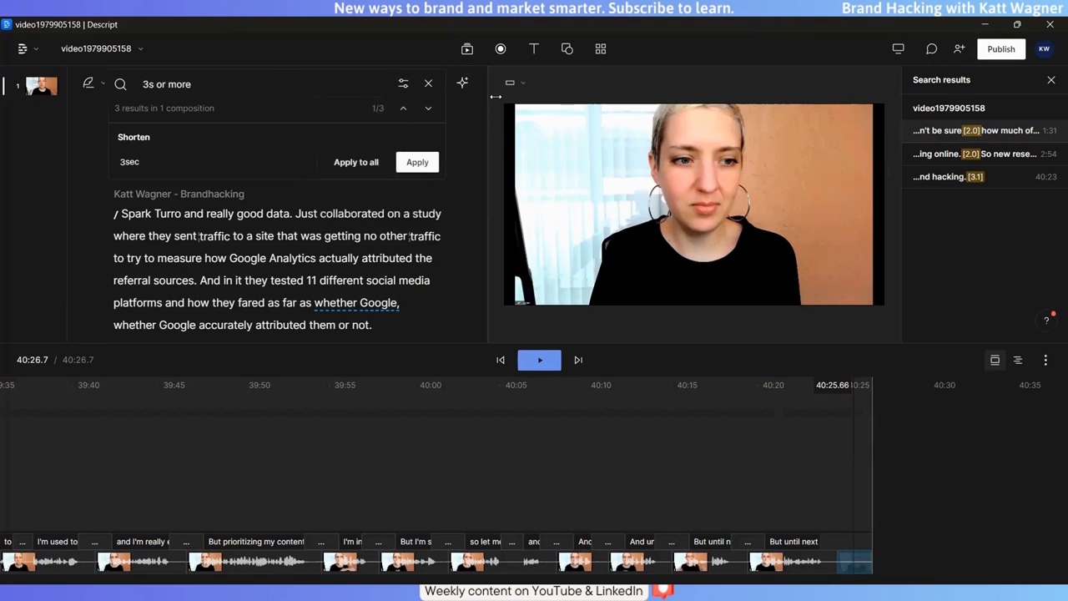
- Open filler word removal and look through the list of found filler words
click(462, 83)
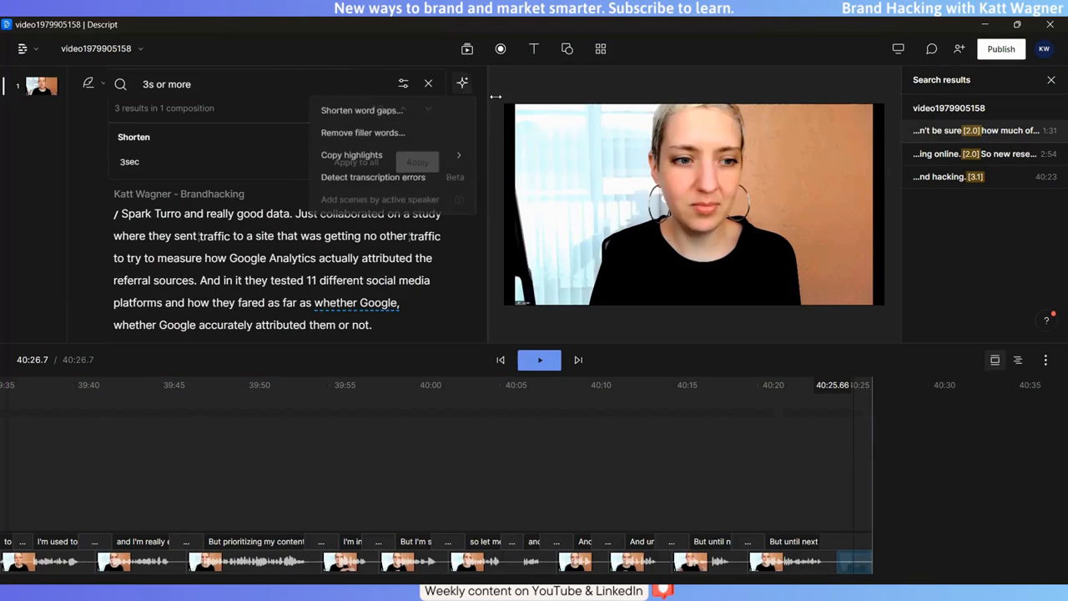
click(406, 134)
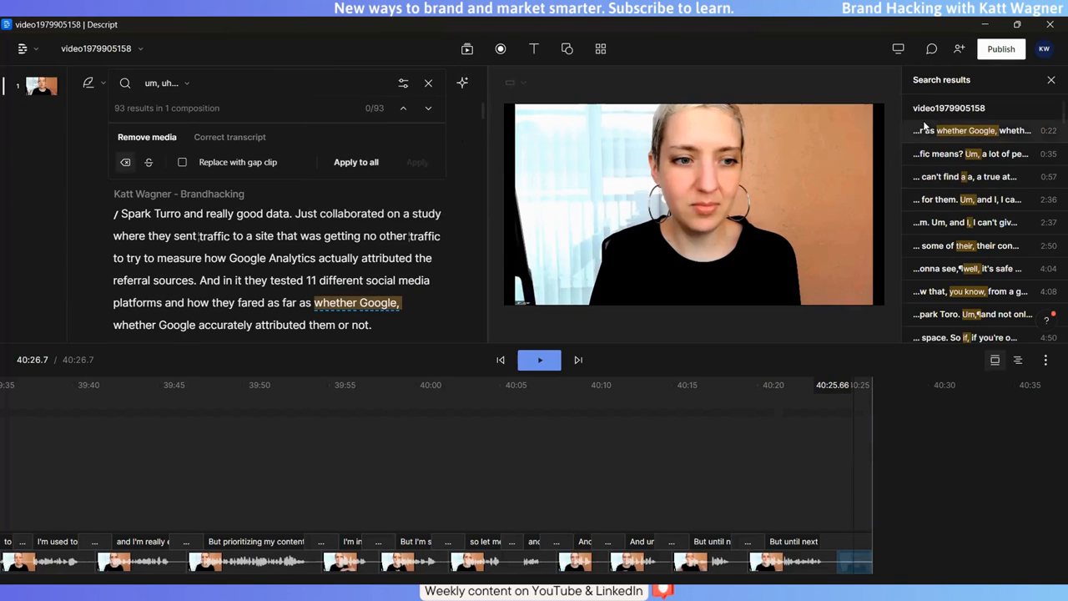
scroll(951, 181, down, 5)
scroll(949, 176, up, 15)
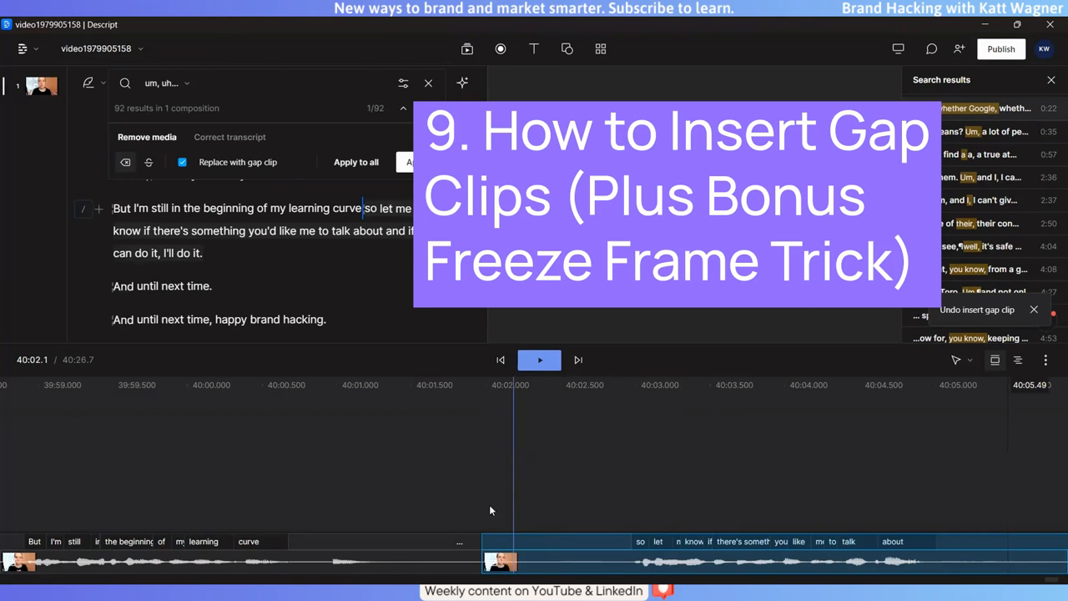
- Insert a 1 s gap clip at about 40:02.1, before "so let me know", and select it
click(533, 534)
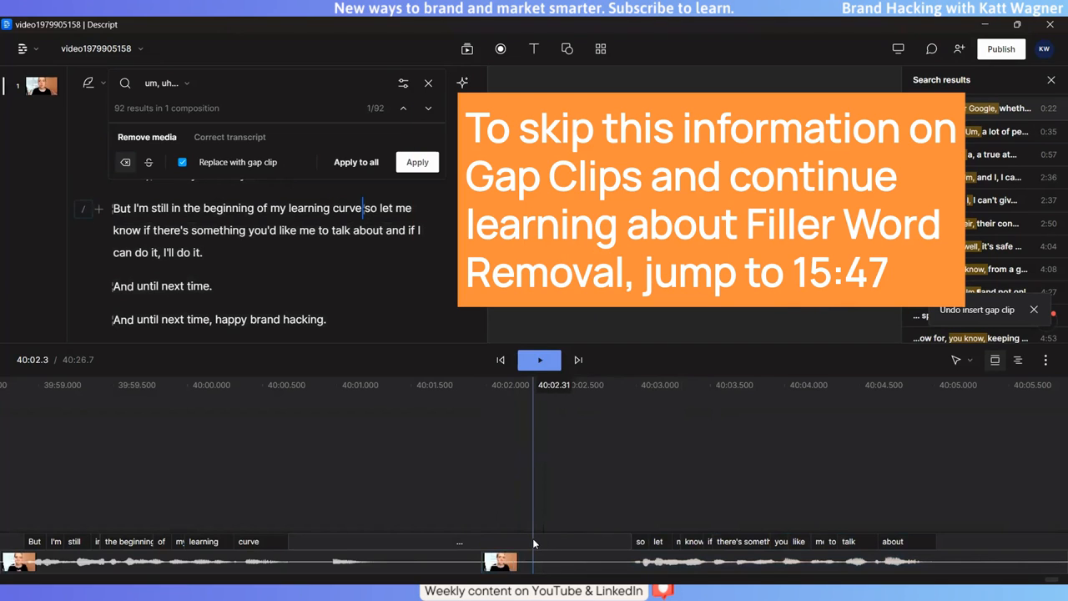
click(512, 557)
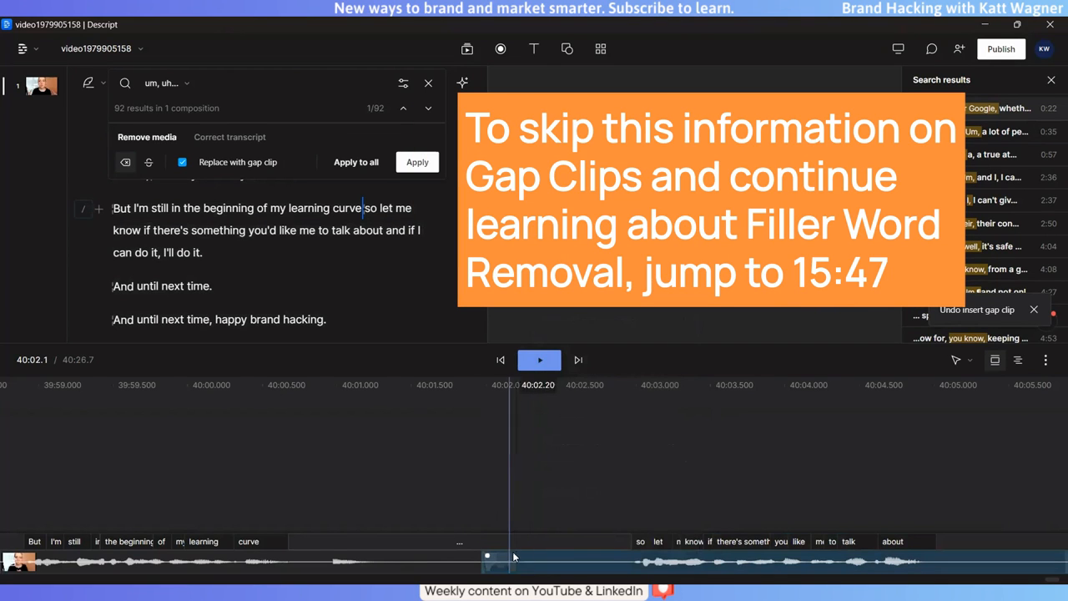
right_click(512, 557)
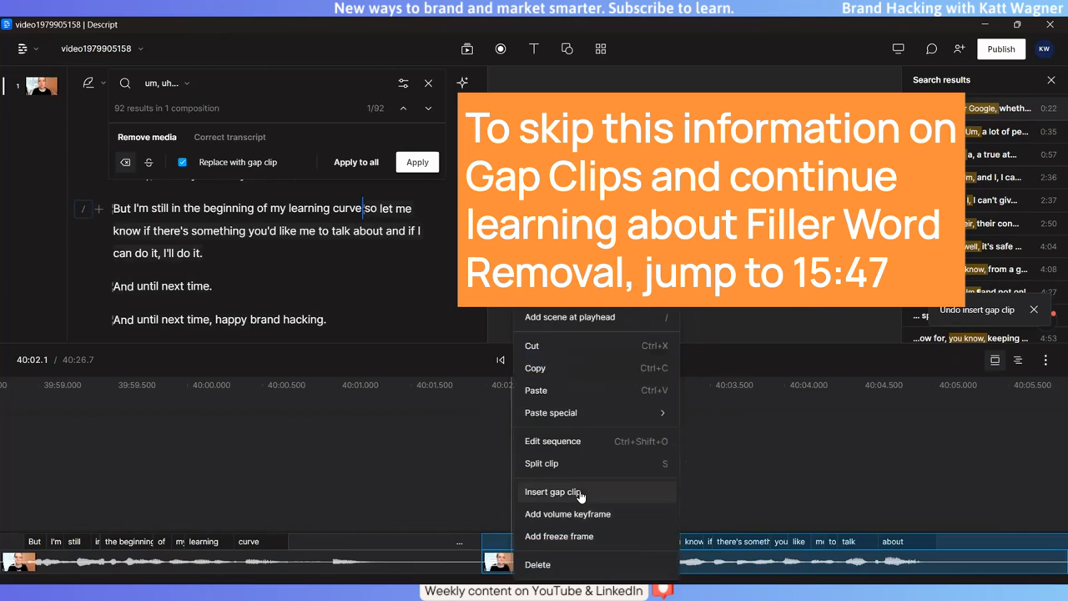
click(580, 494)
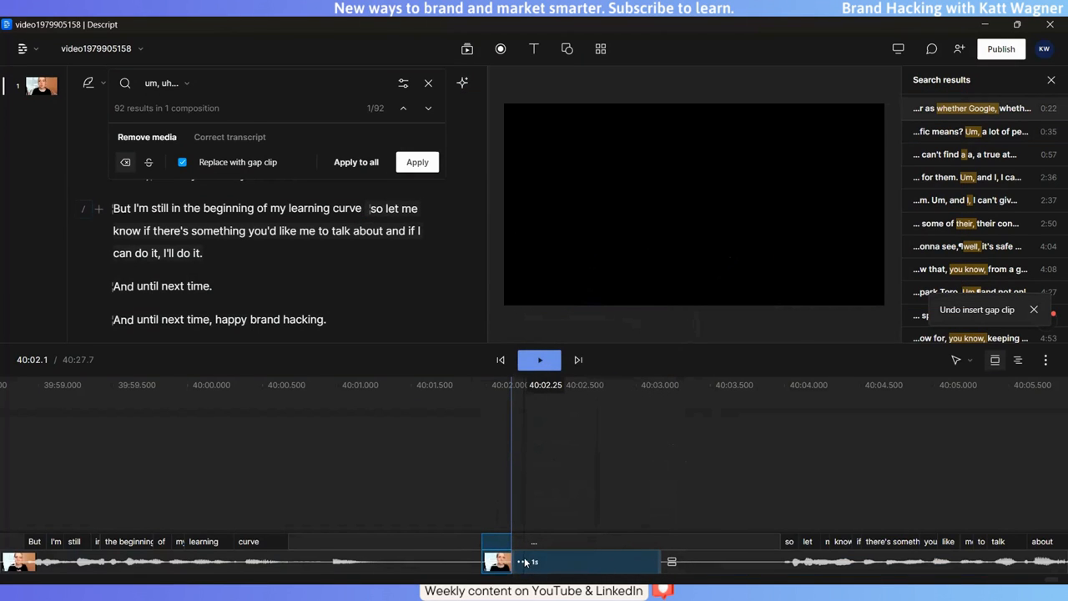
click(524, 563)
click(635, 563)
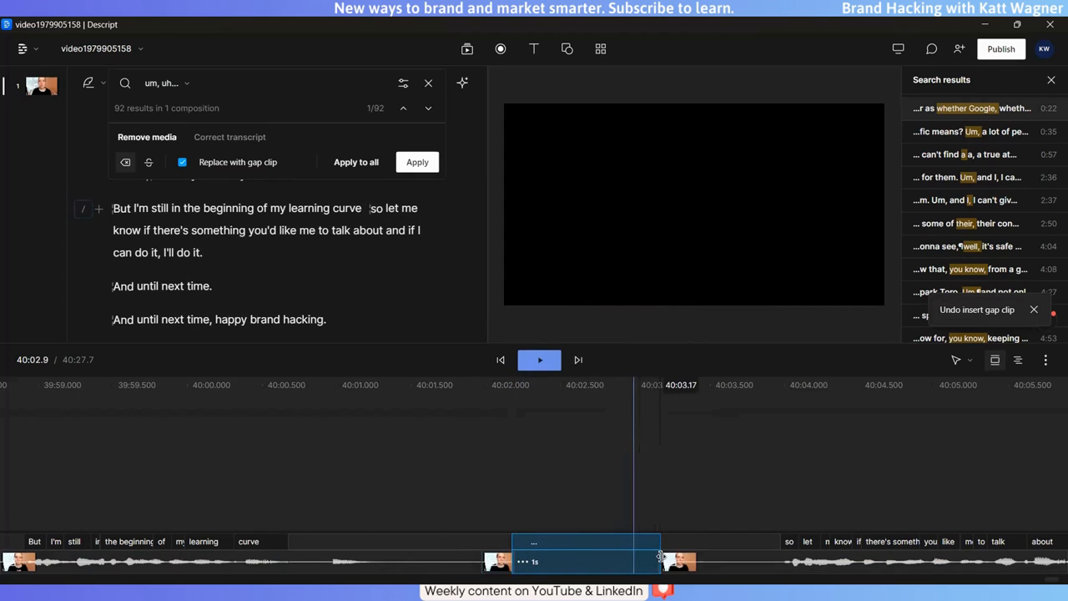
click(656, 562)
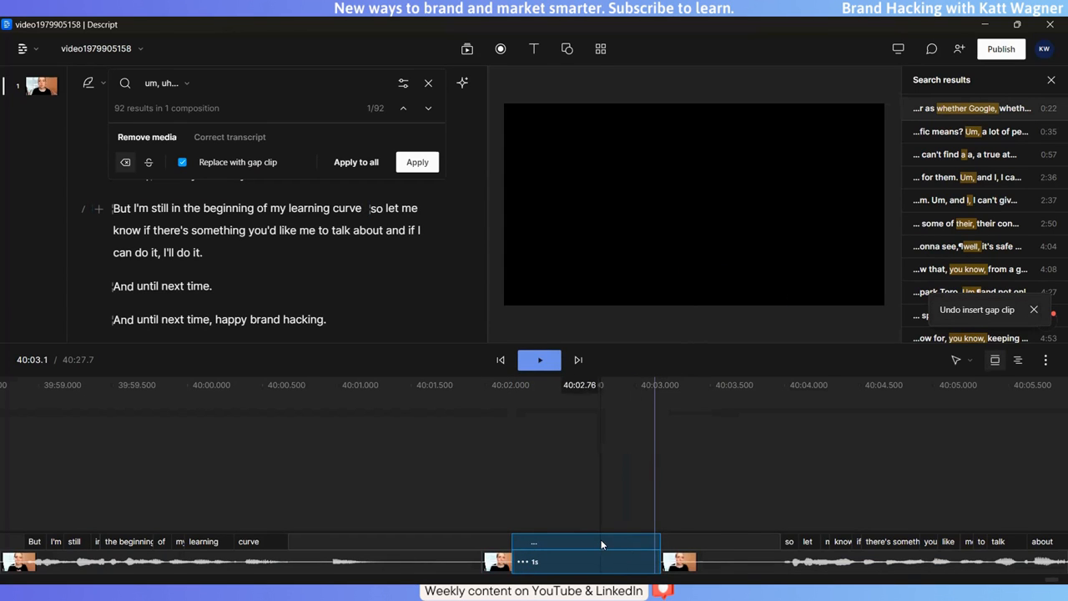
- Close the search results, open the gap clip's settings, and switch its room tone off and on again
click(1052, 80)
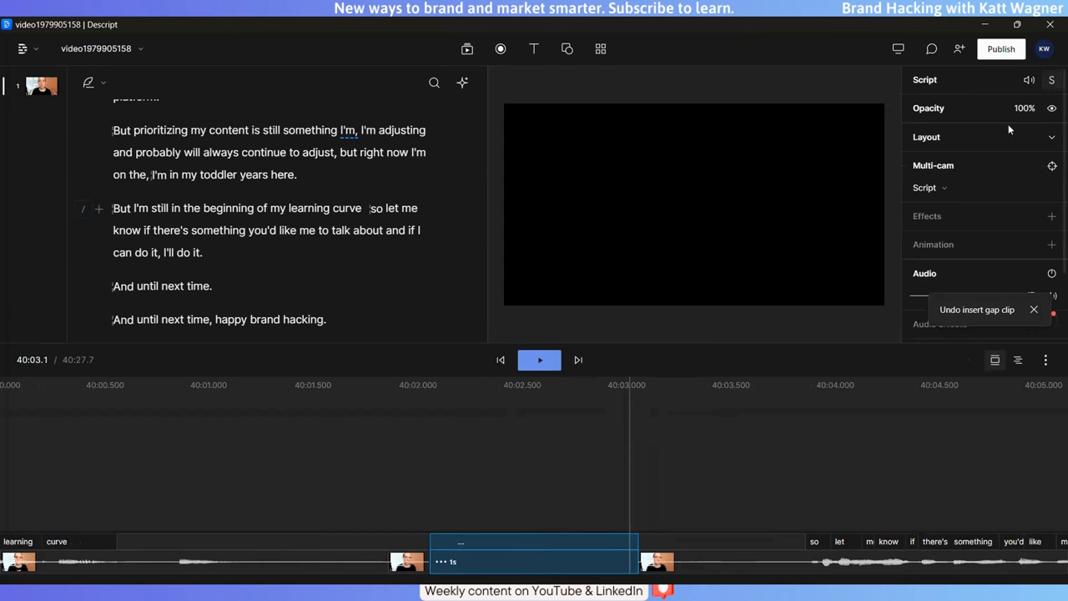
scroll(966, 167, down, 3)
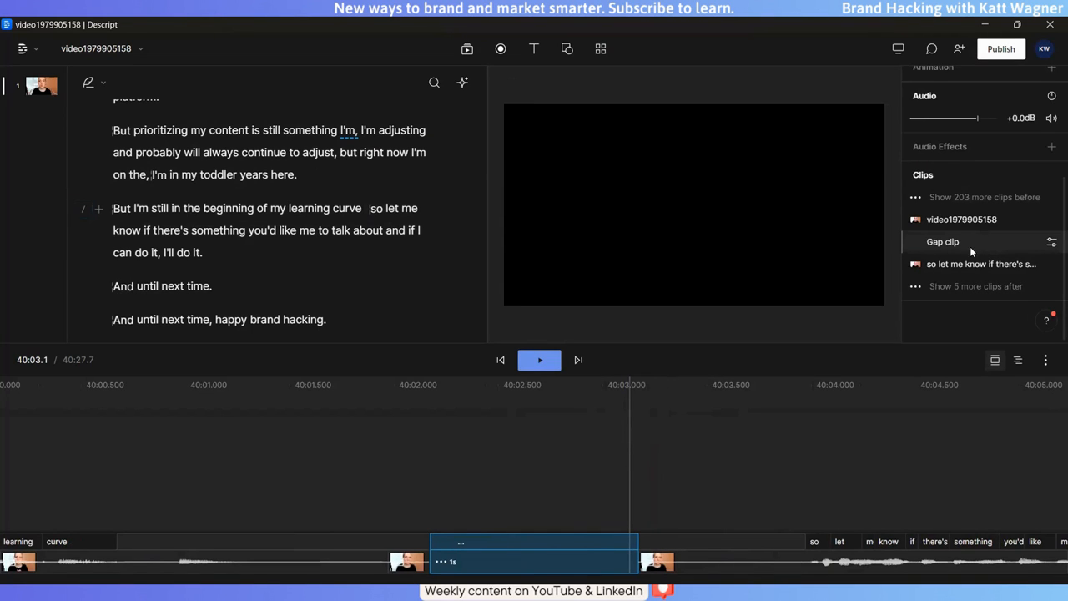
click(1051, 244)
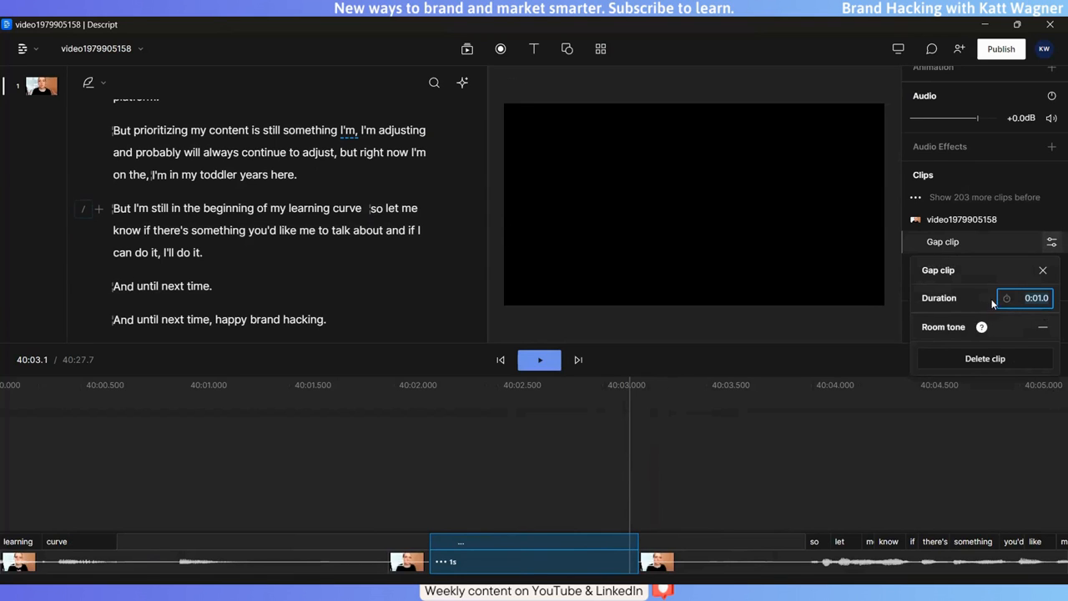
click(1042, 327)
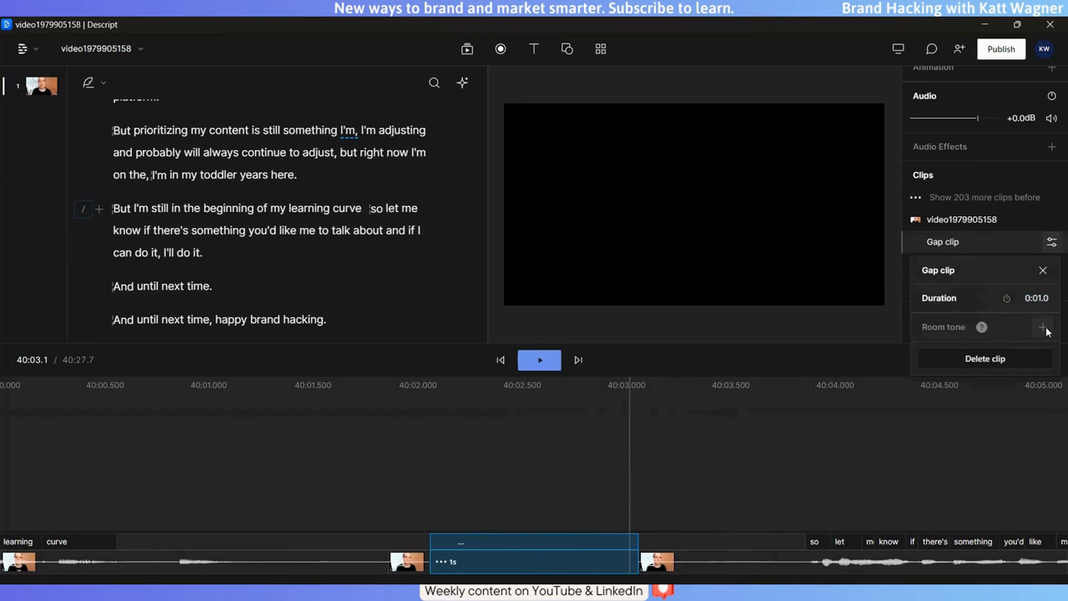
click(1043, 328)
click(1042, 269)
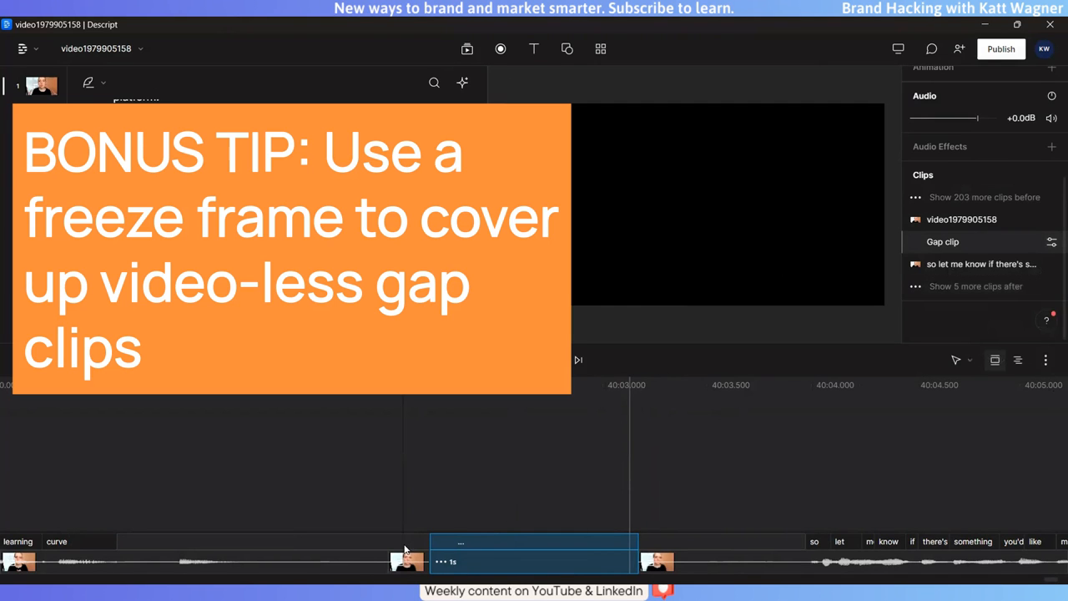
- Check the picture at several points within the gap clip
click(462, 516)
click(531, 506)
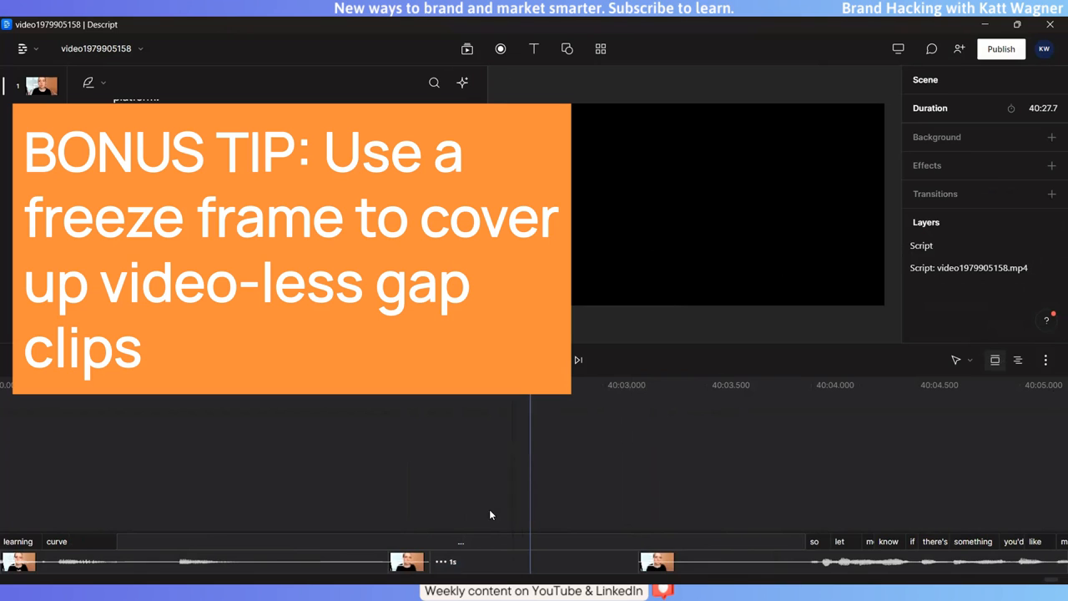
click(501, 512)
click(567, 515)
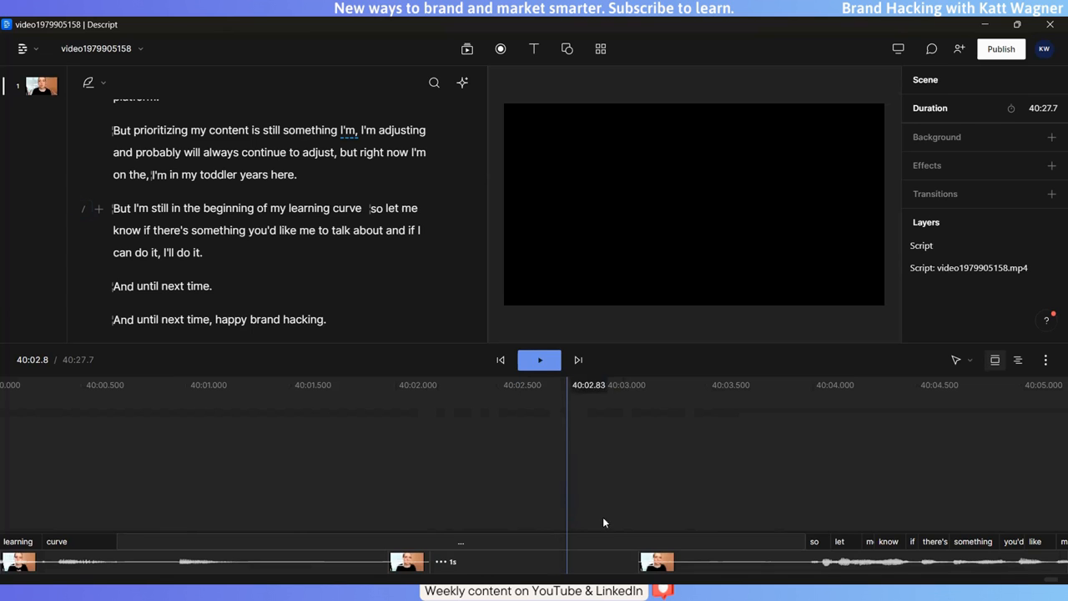
click(464, 547)
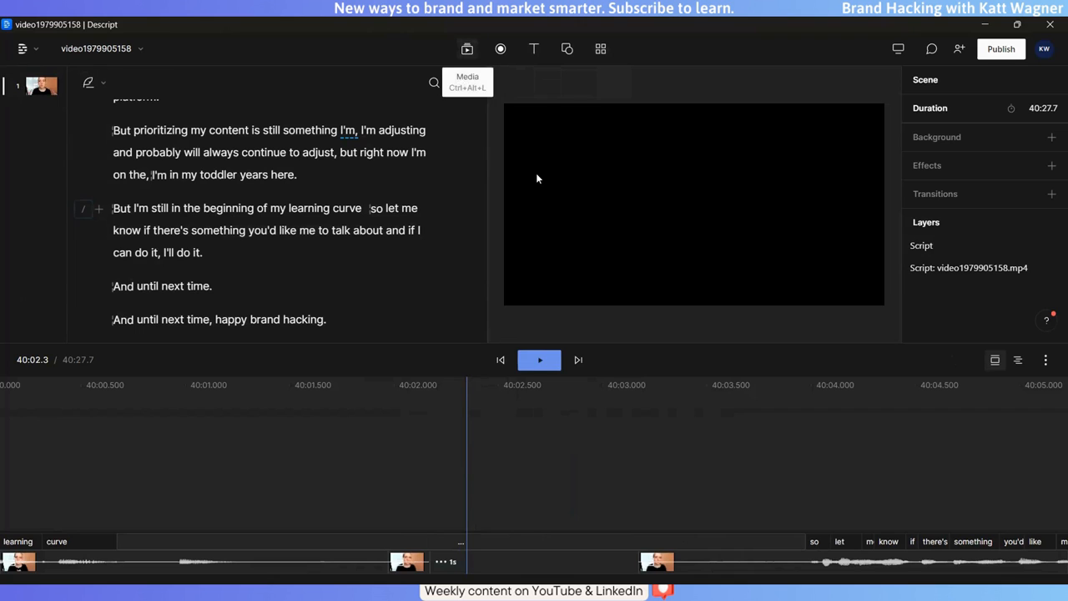
- Browse the media library's images, project files and GIPHY GIFs for material to cover the gap
click(467, 49)
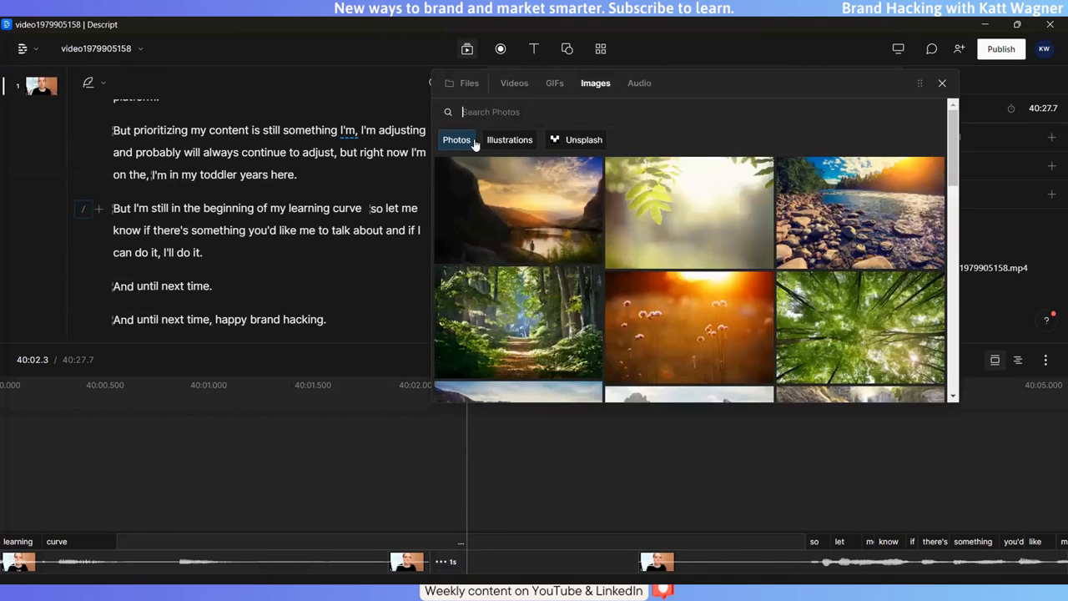
click(469, 83)
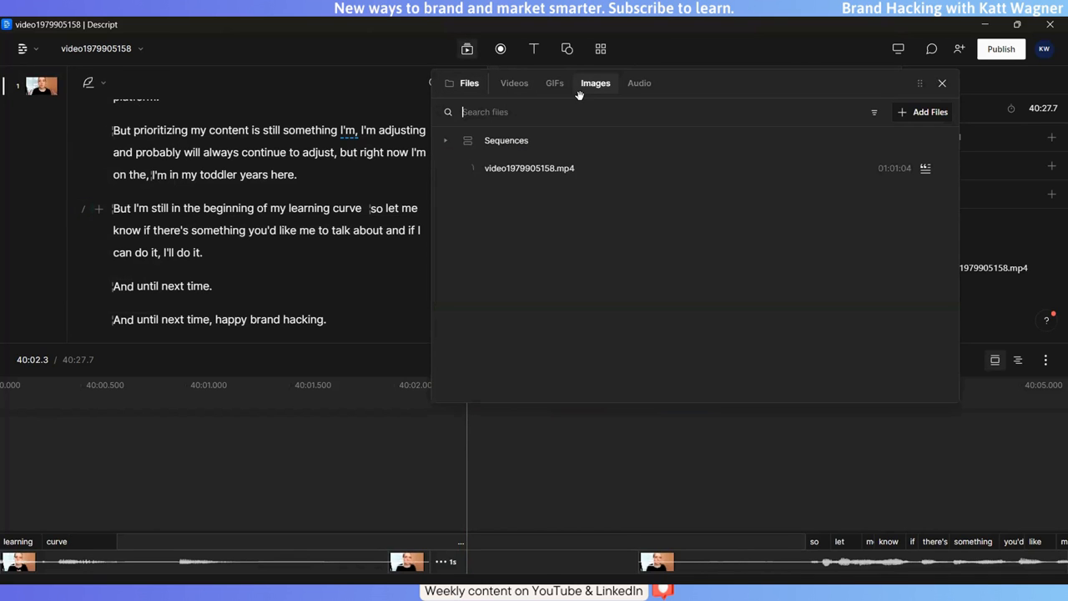
click(554, 84)
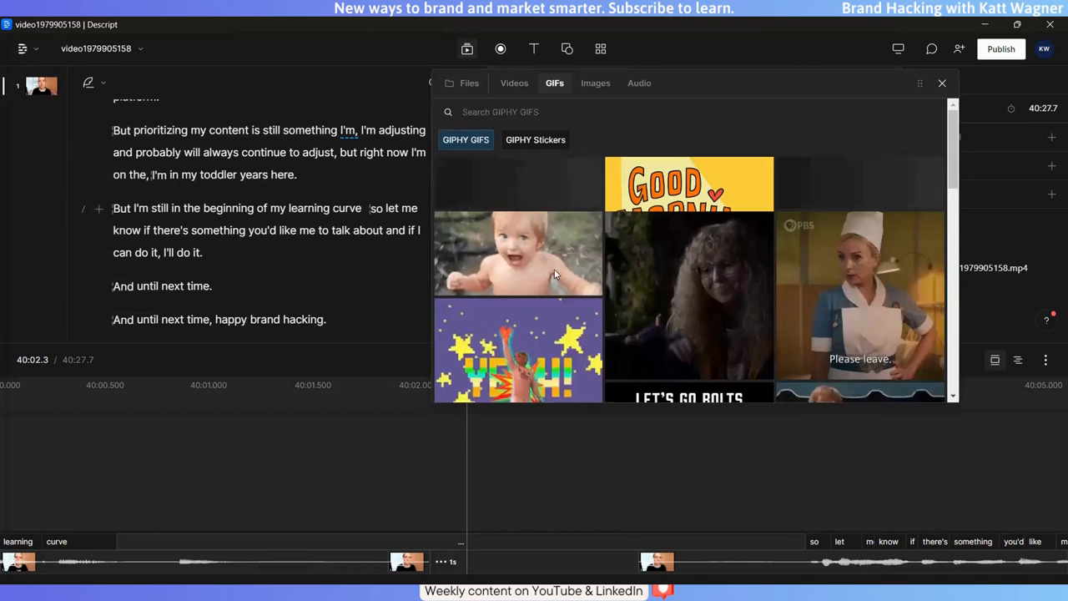
- Add a freeze frame at about 40:02.0, at the end of the short clip just before the gap clip
click(522, 539)
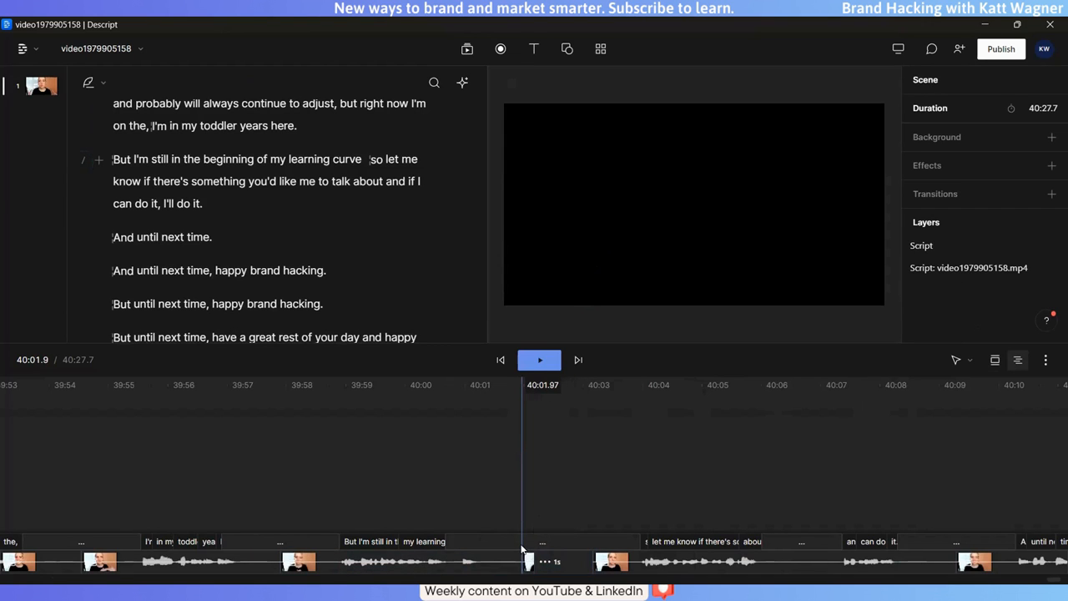
click(530, 516)
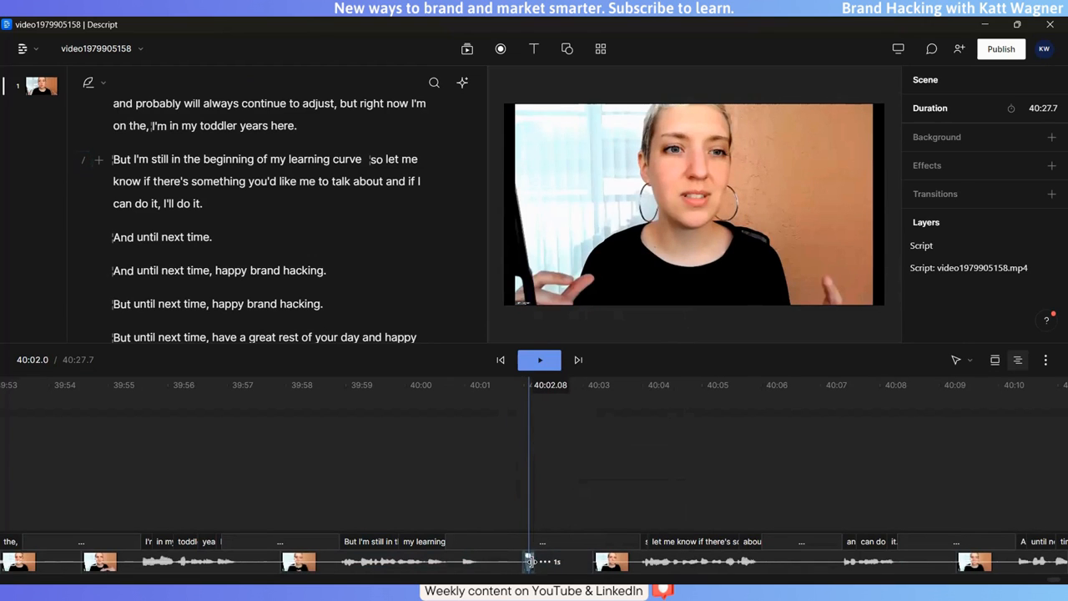
right_click(527, 559)
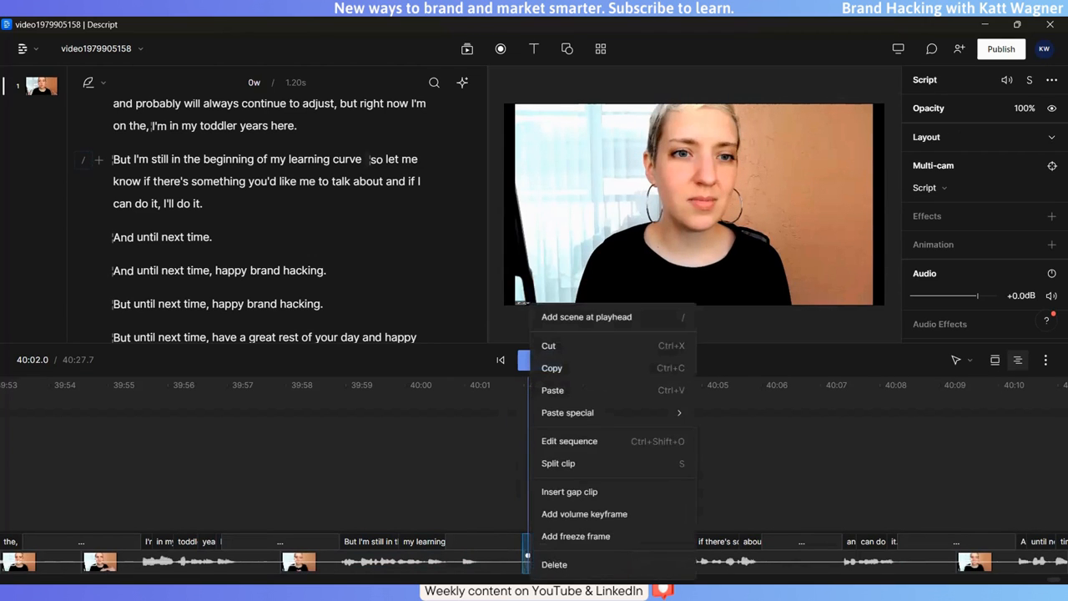
click(588, 538)
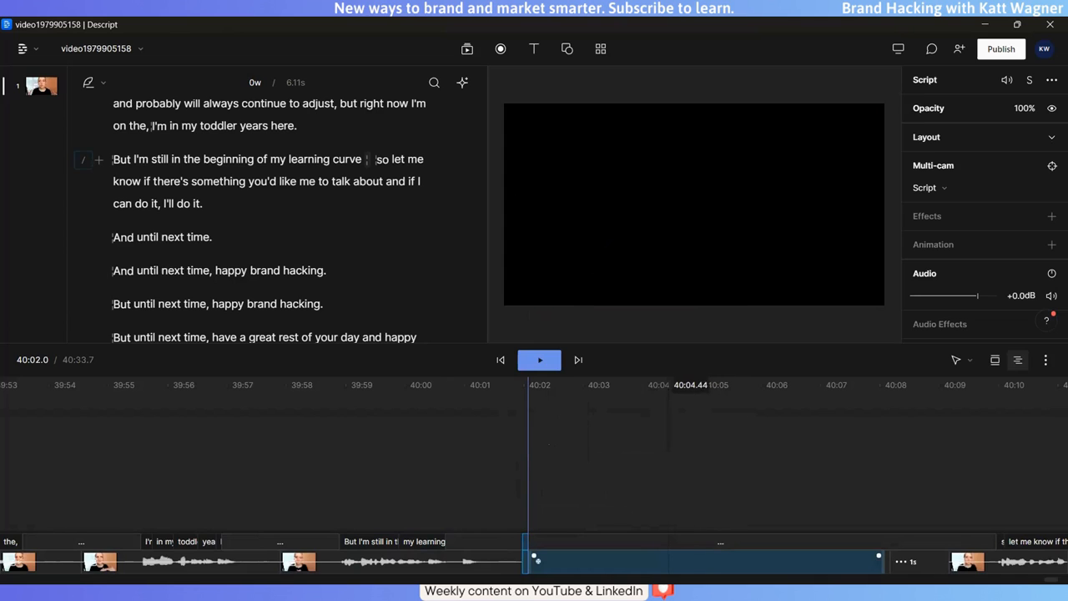
- Undo inserting the freeze frame into the script and trim its layer above the gap clip to end at about 40:03.1
click(667, 523)
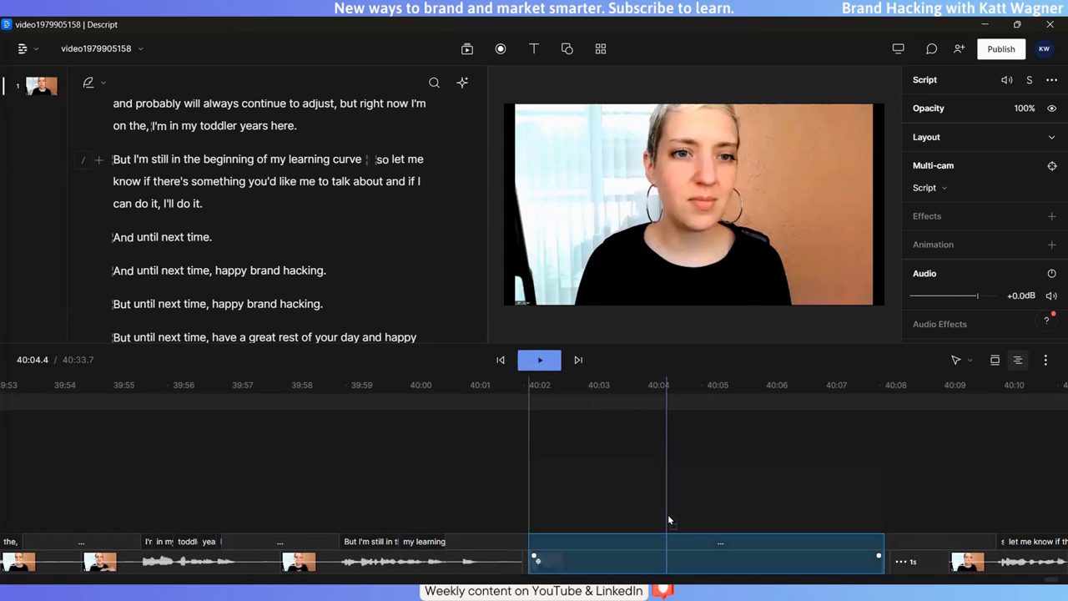
key(ctrl+z)
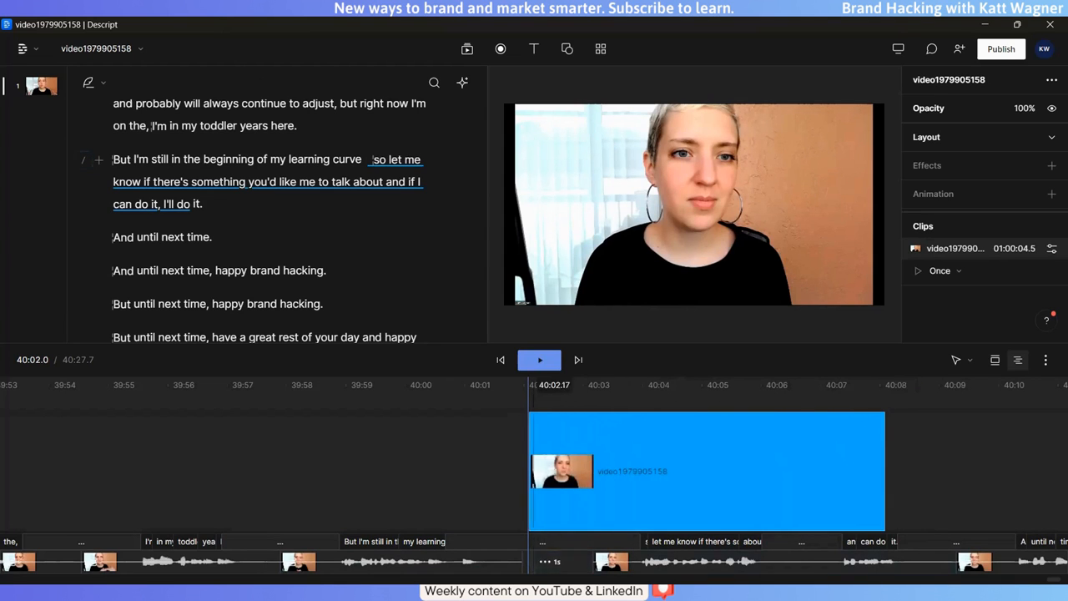
drag(884, 500, 592, 503)
- Play the section covered by the freeze frame layer, starting from about 40:01.9
click(518, 498)
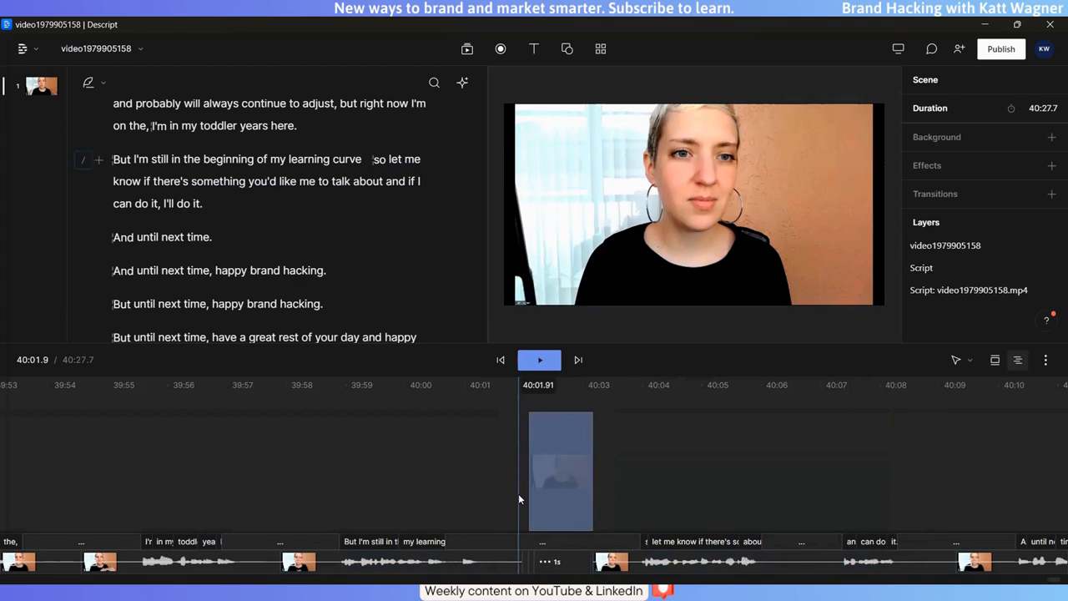
click(535, 360)
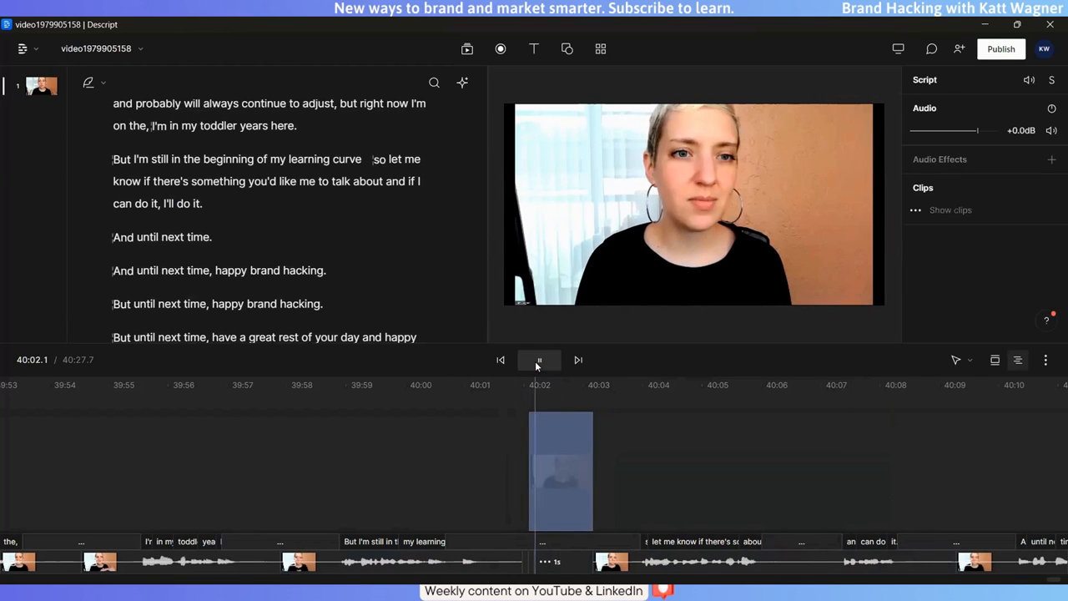
click(541, 360)
- Delete the freeze frame layer and the 1 s gap clip beneath it at about 40:02
click(583, 477)
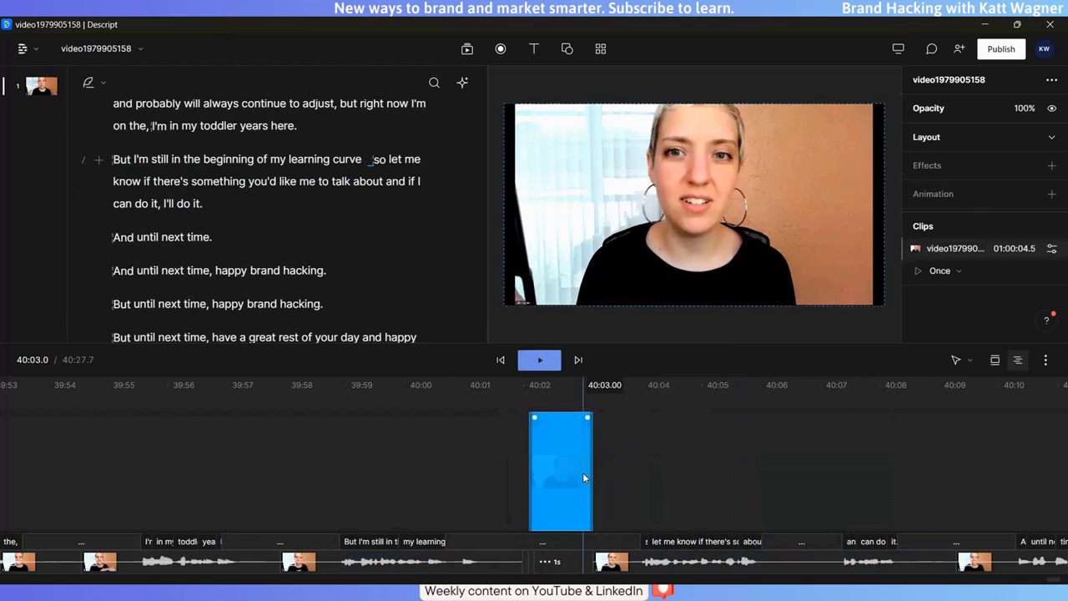
key(Delete)
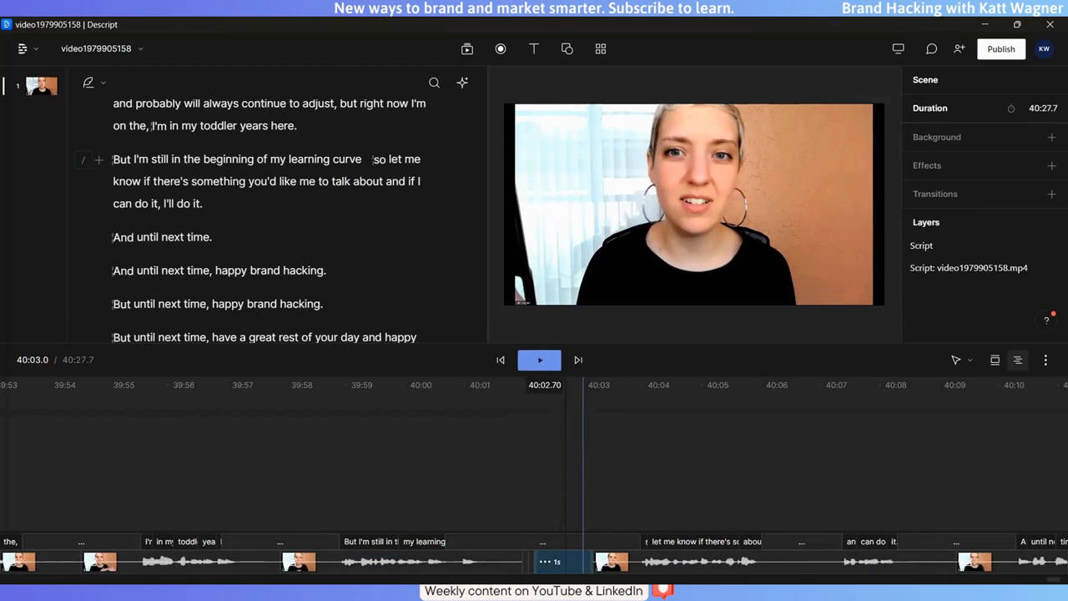
click(561, 562)
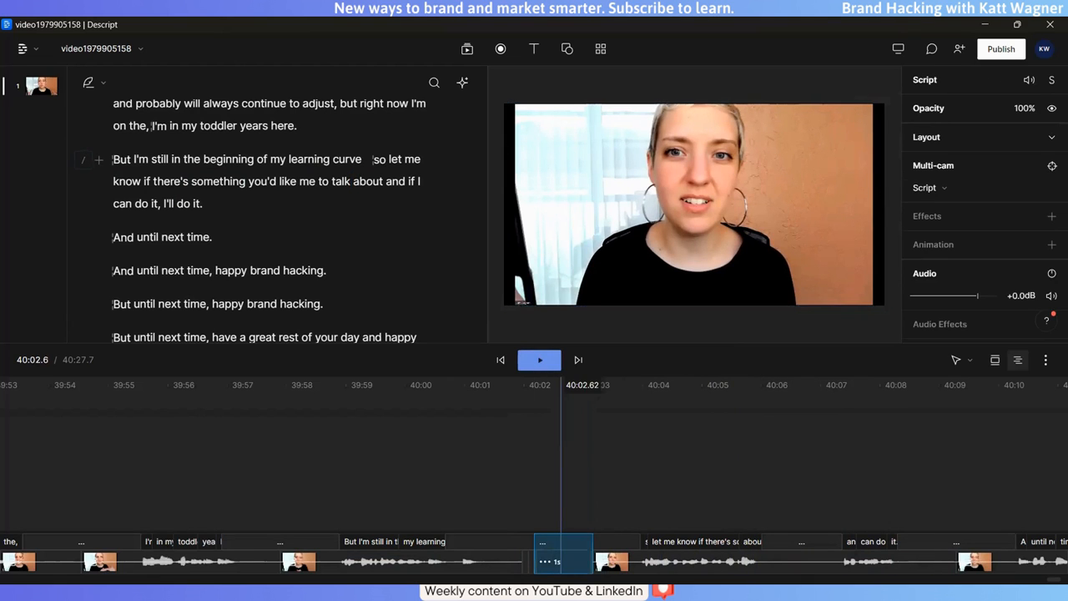
key(Delete)
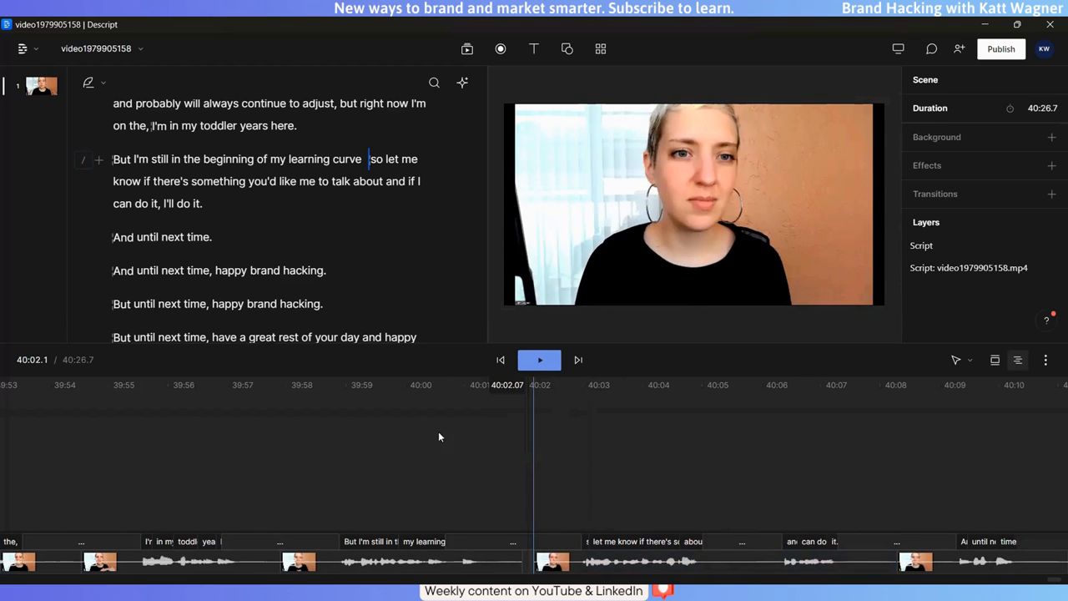
- Search the whole script for filler words and look through the list of matches
scroll(362, 195, up, 15)
scroll(402, 224, up, 15)
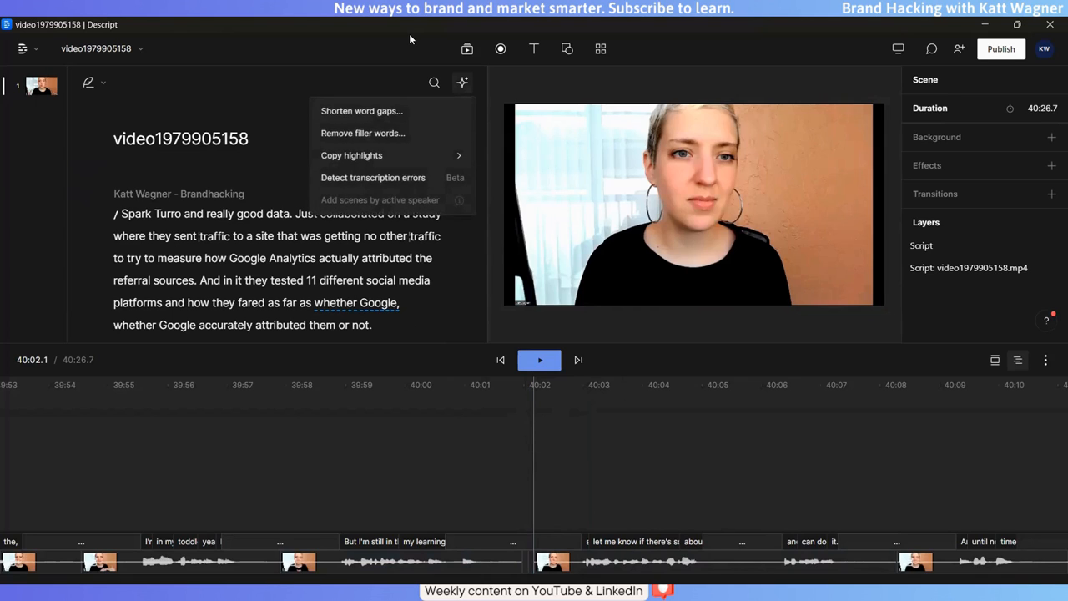
click(391, 136)
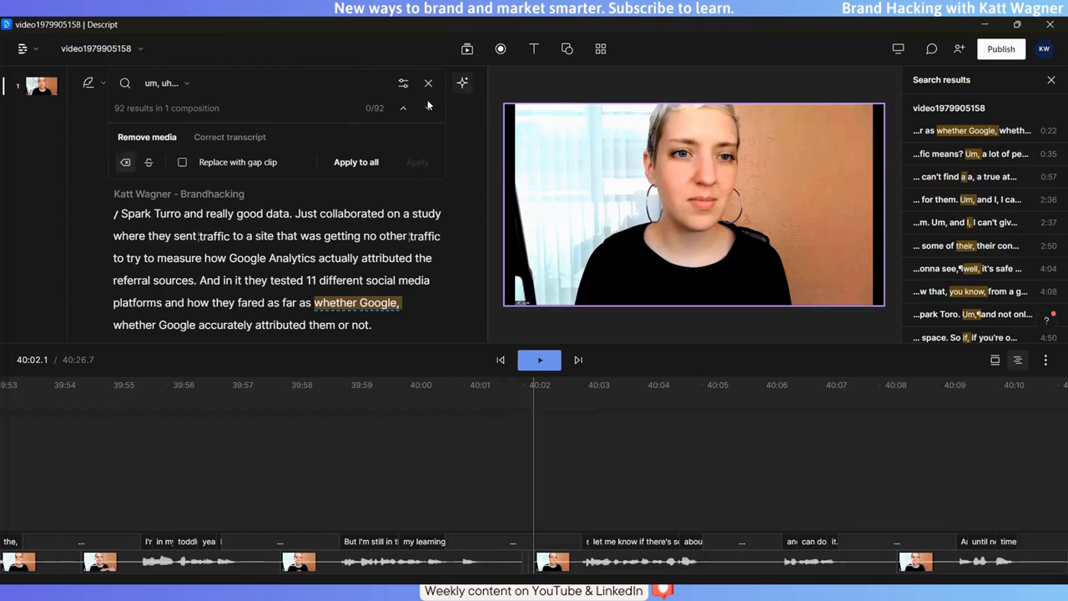
click(462, 83)
click(408, 139)
scroll(1008, 176, down, 10)
scroll(1008, 176, up, 5)
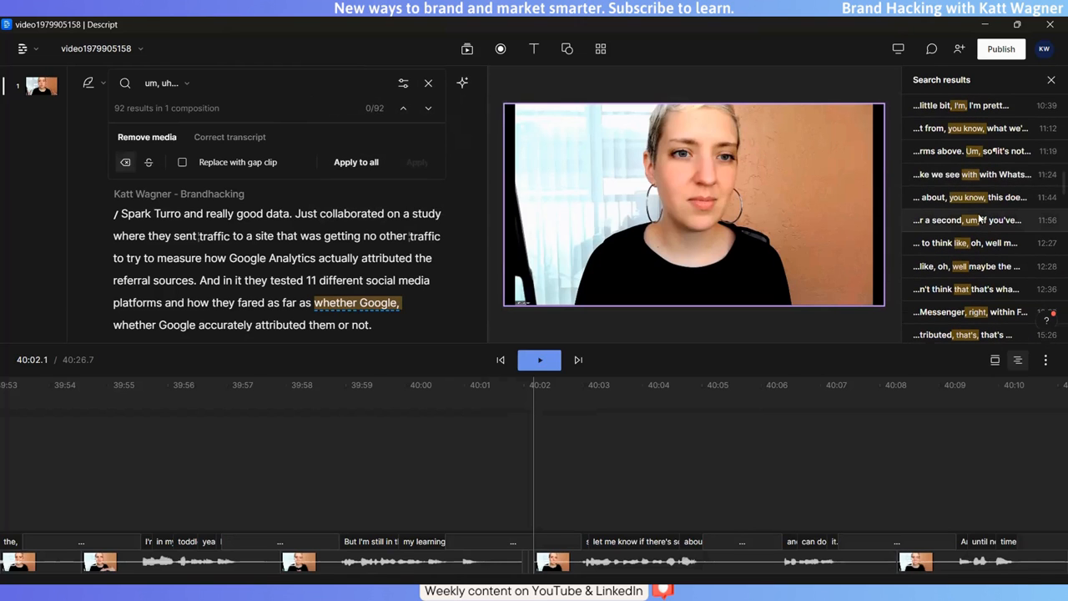
scroll(973, 267, down, 5)
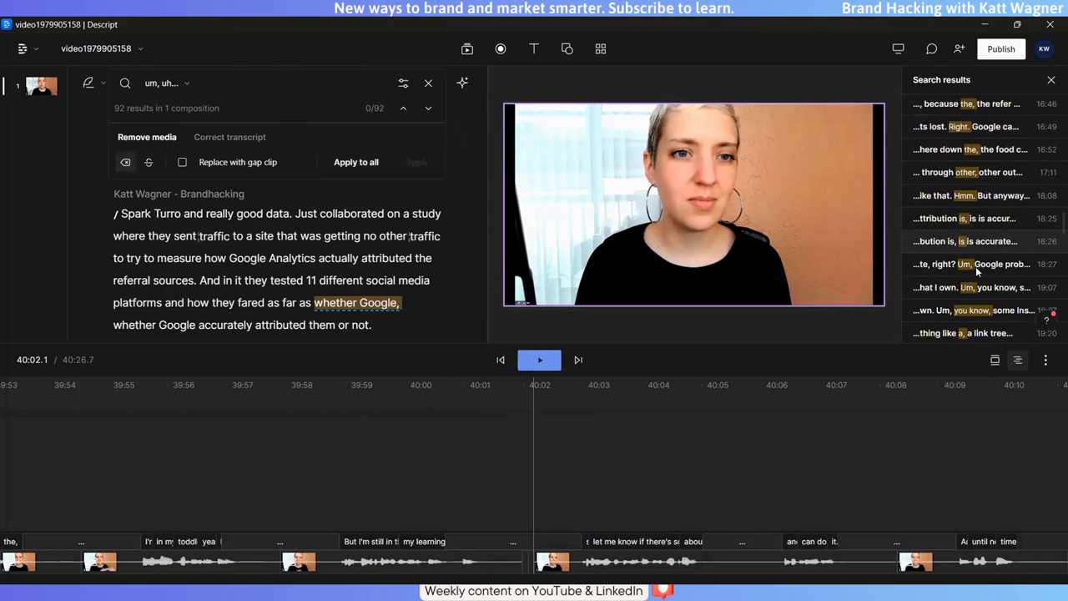
scroll(976, 267, down, 1)
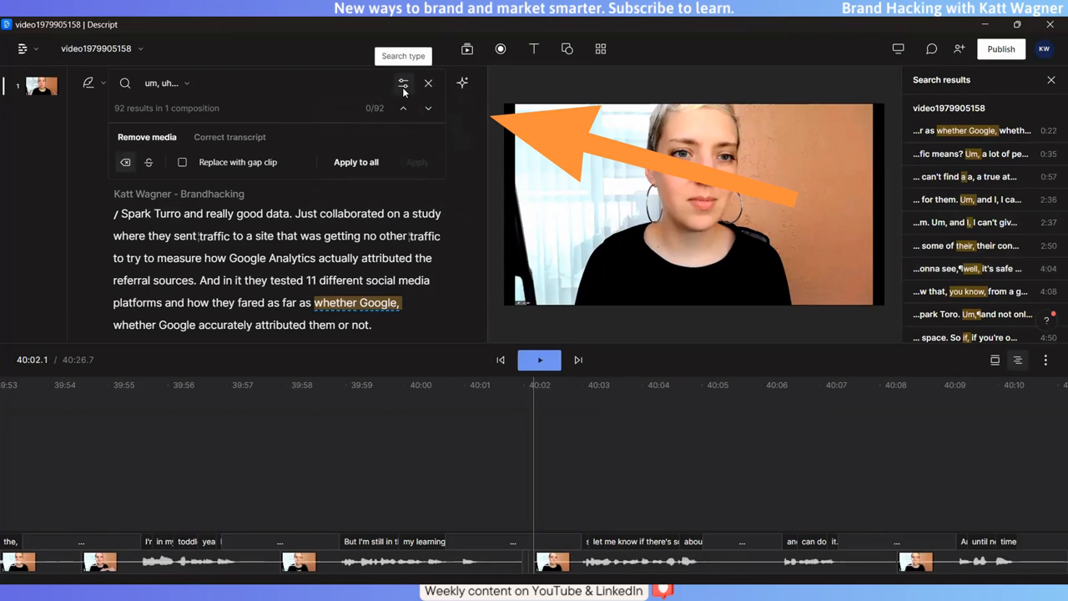
click(404, 86)
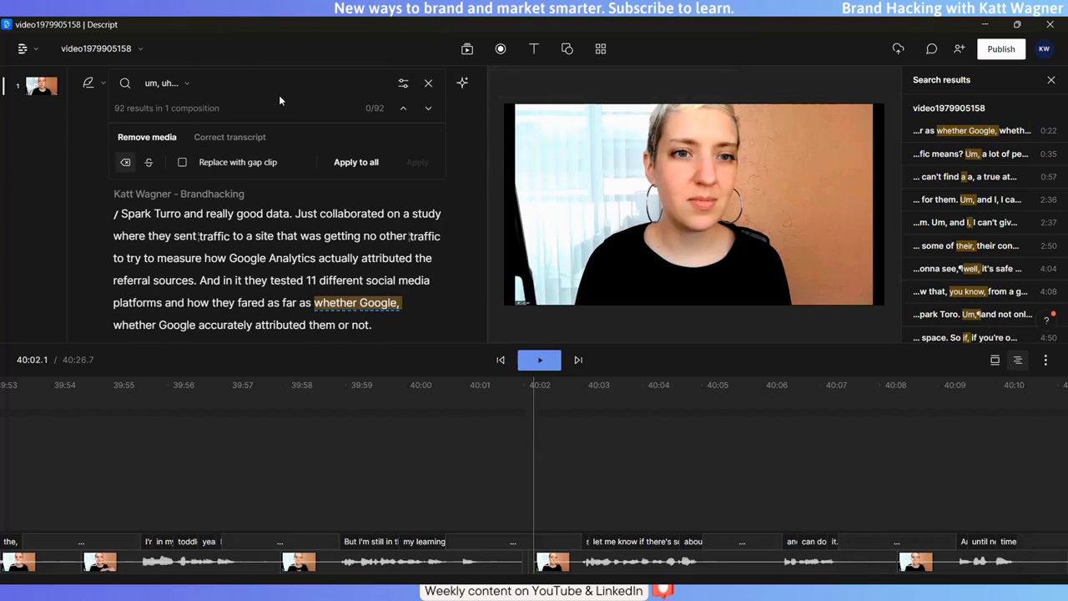
- Exclude "kind of", "like", "right", "so", "sort of", "well", "you know what i mean", "you see" and repeated words from the filler word search
click(185, 83)
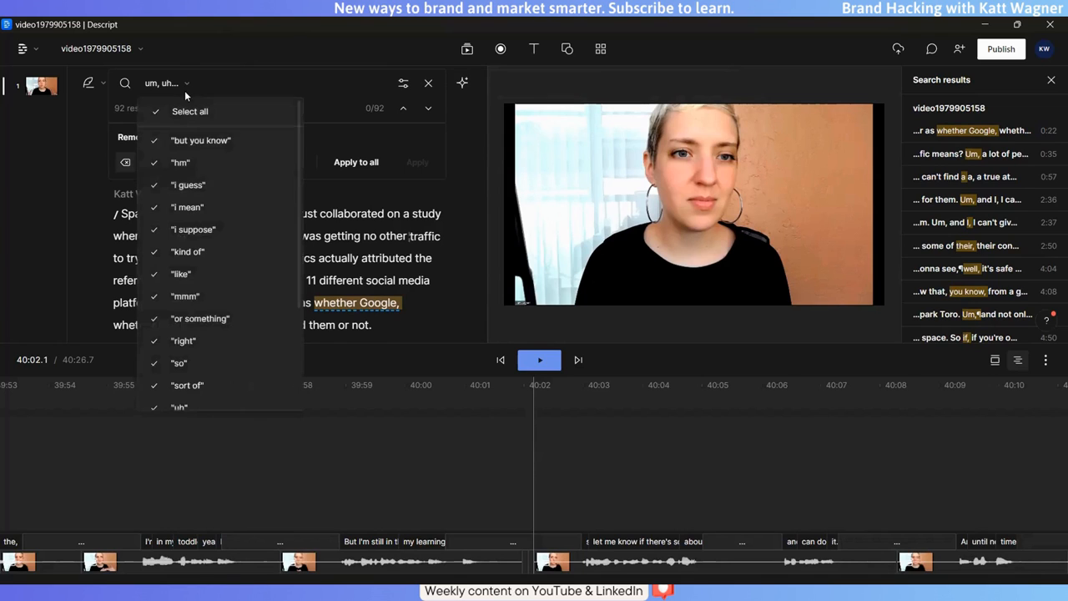
scroll(180, 267, down, 3)
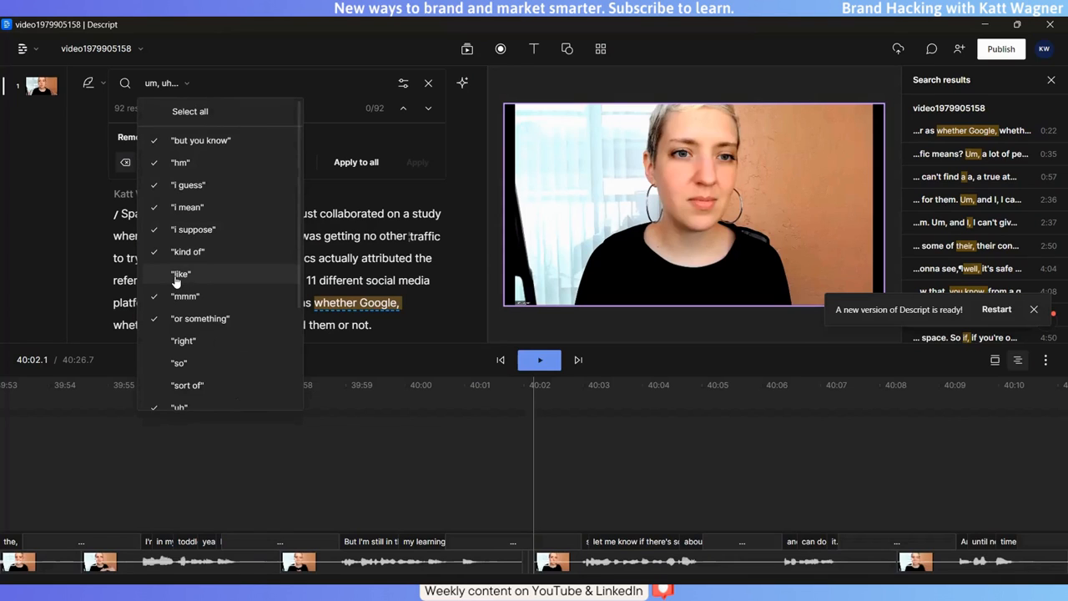
click(207, 252)
scroll(206, 233, down, 1)
scroll(204, 233, down, 1)
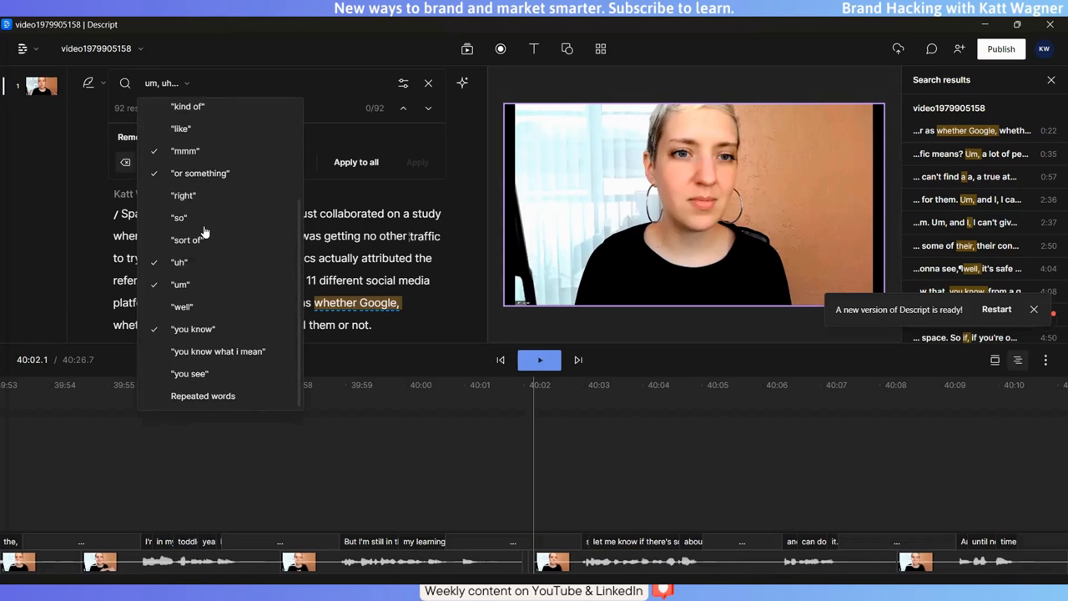
click(305, 80)
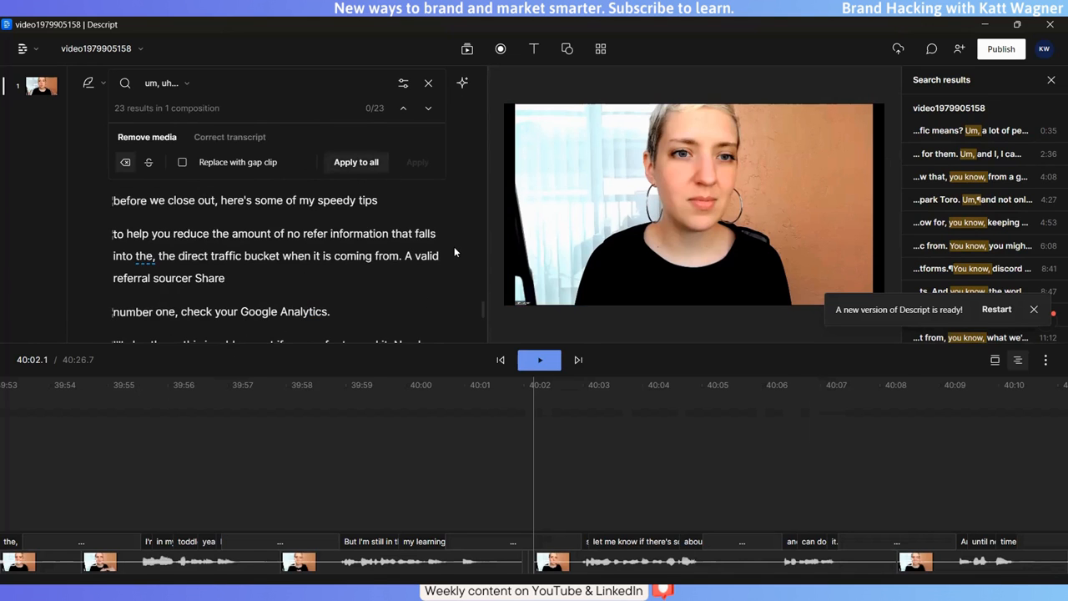
- Remove the media of all matching filler words without gap clips and return to the start of the script
scroll(455, 248, up, 1)
scroll(455, 250, down, 2)
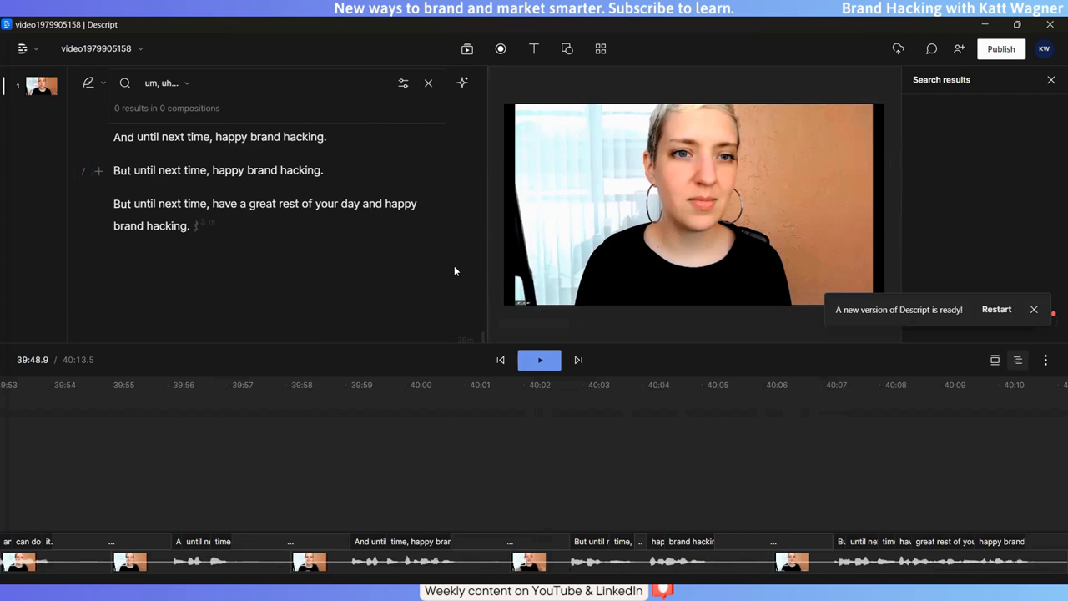
scroll(454, 267, up, 10)
scroll(453, 269, up, 10)
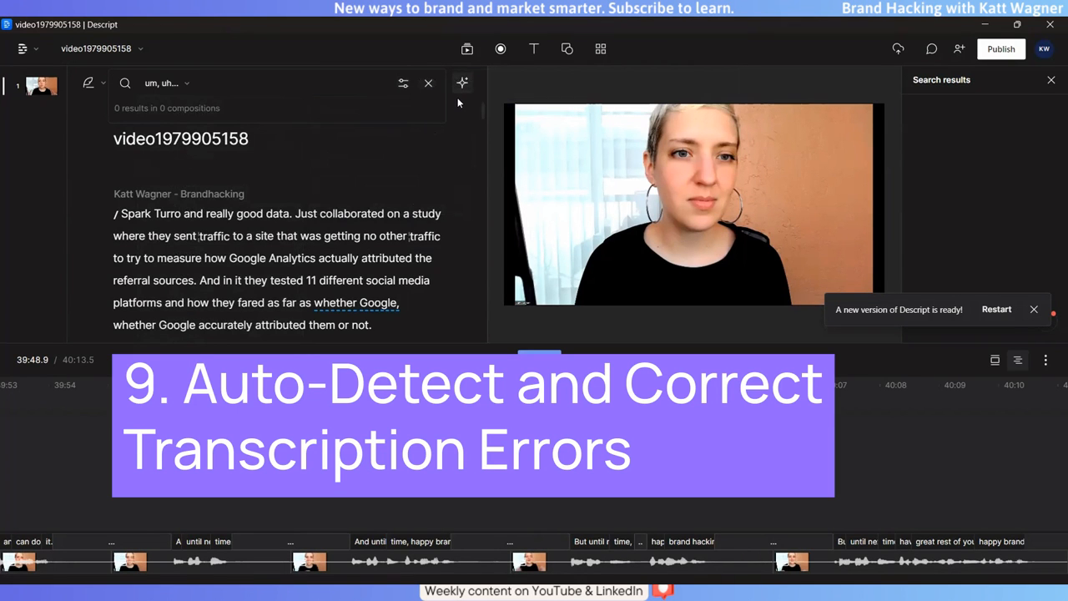
- Submit the script for automatic detection of transcription errors
click(461, 83)
click(423, 177)
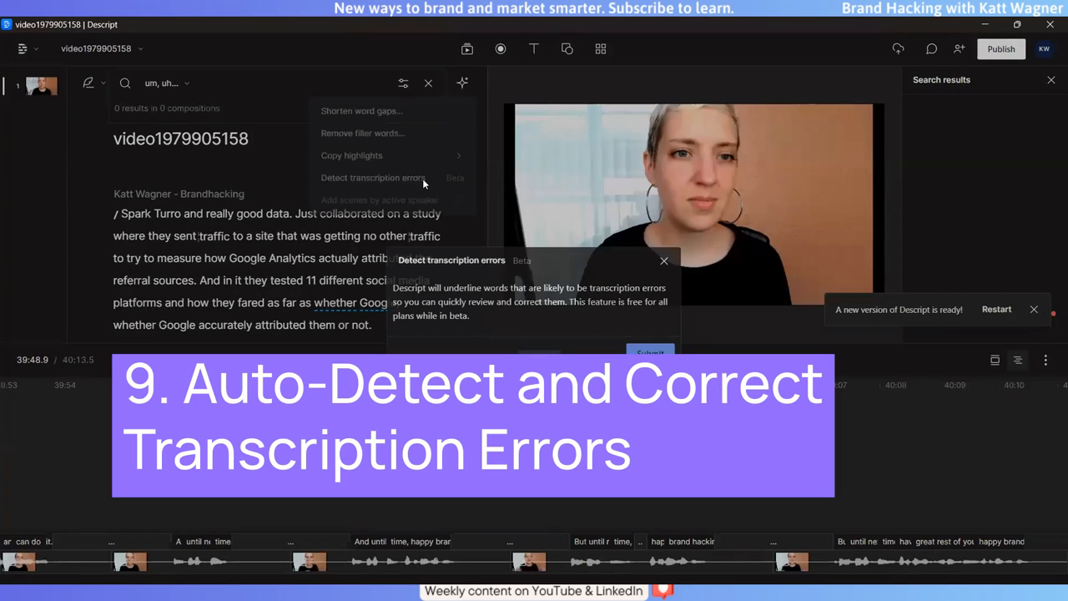
click(650, 349)
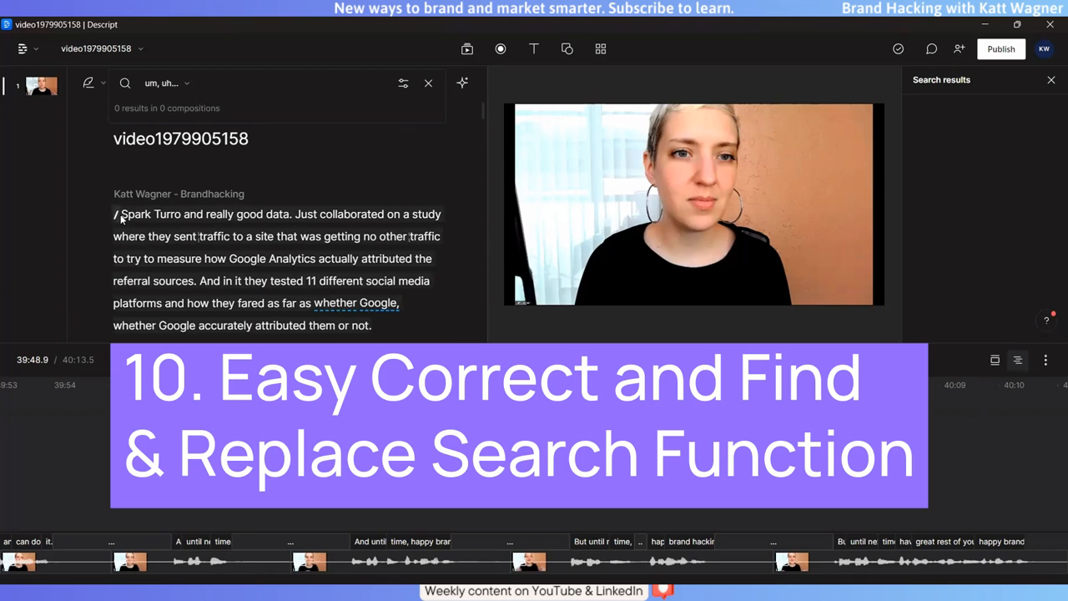
- Enter SparkToro as the correction for "Spark Turro" at the script's start, but switch to correct text mode without applying it
click(121, 216)
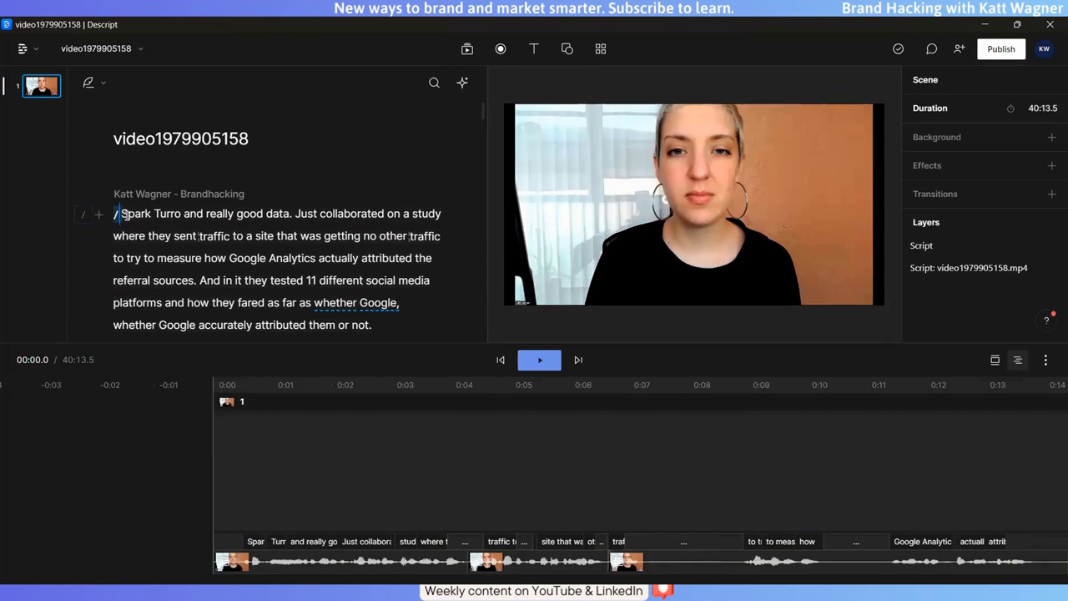
drag(138, 215, 178, 216)
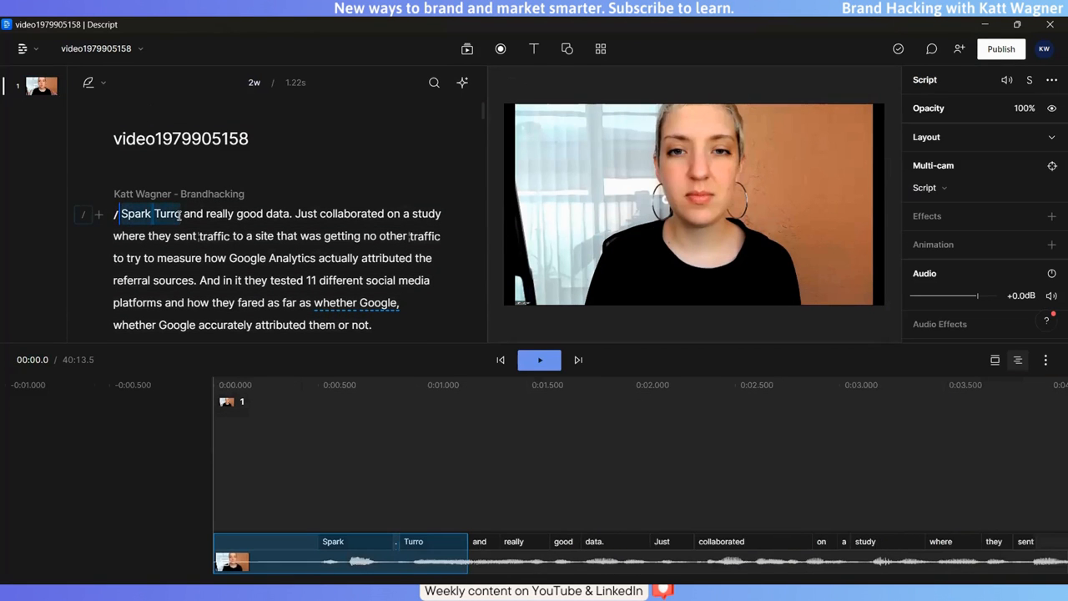
click(122, 215)
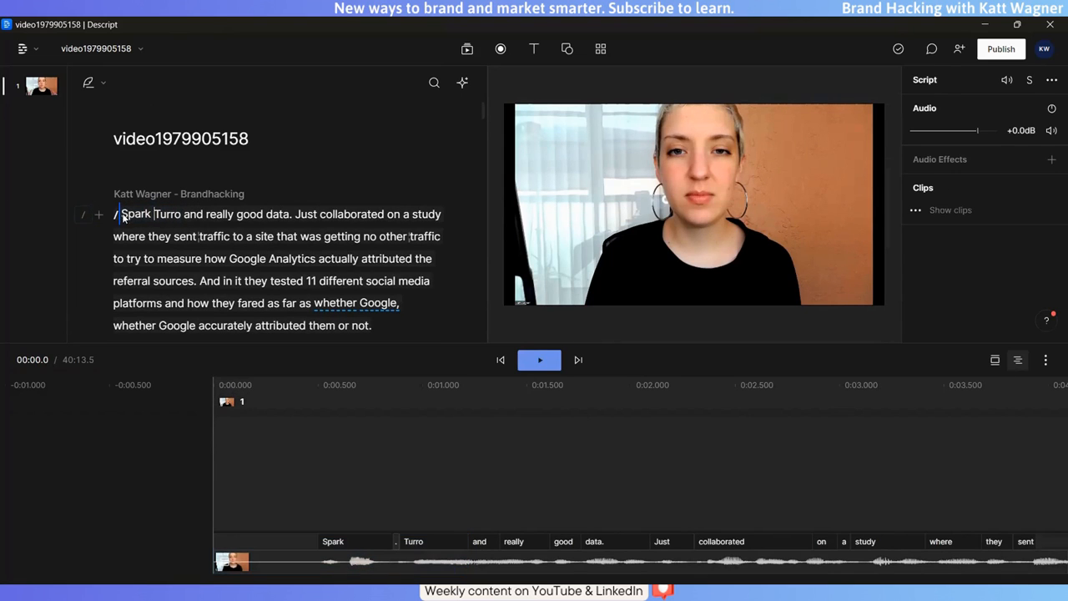
shift+click(181, 215)
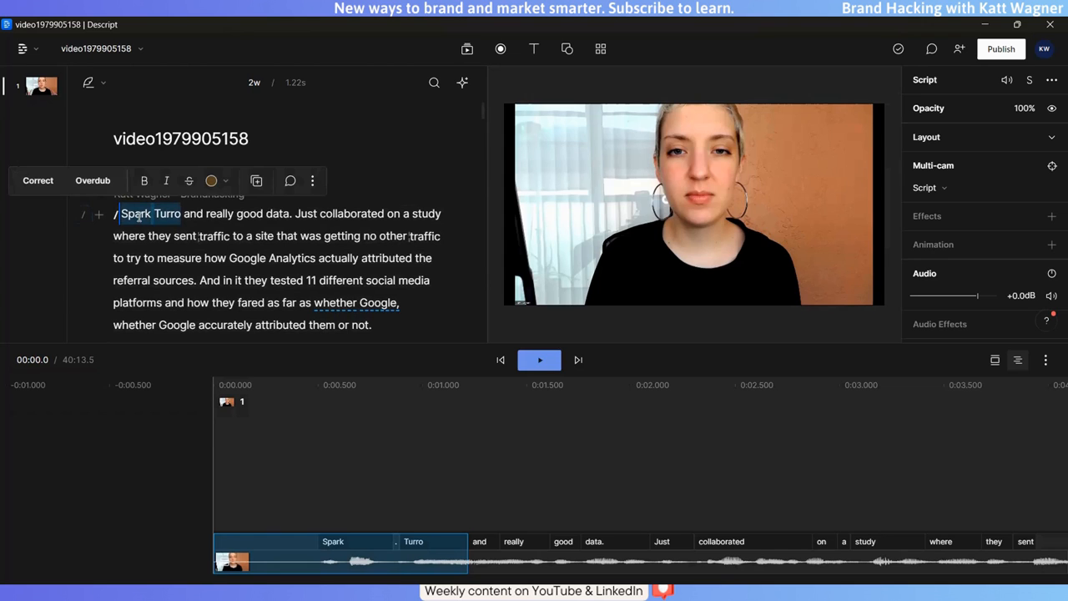
click(38, 180)
click(130, 179)
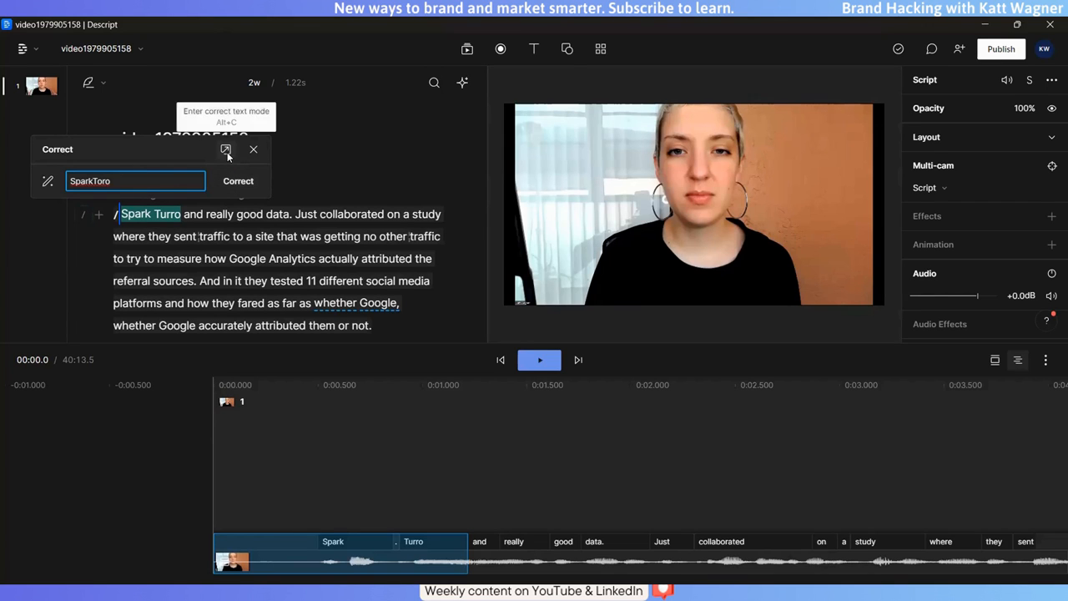
click(225, 150)
- Replace "Spark Turro" with "SparkToro" directly in the script's first sentence
drag(121, 214, 183, 213)
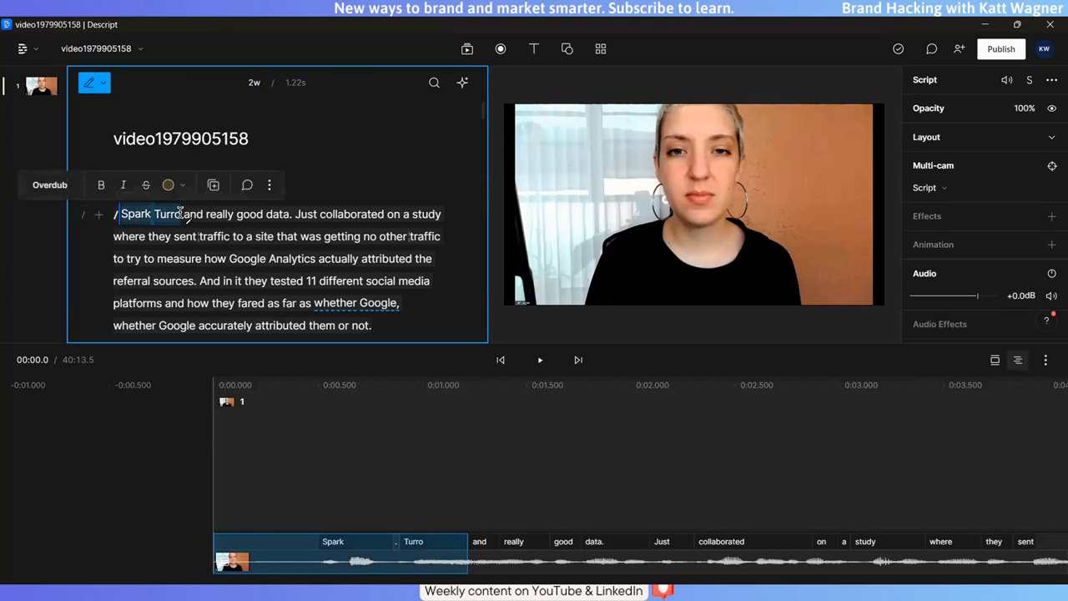
text(Spark)
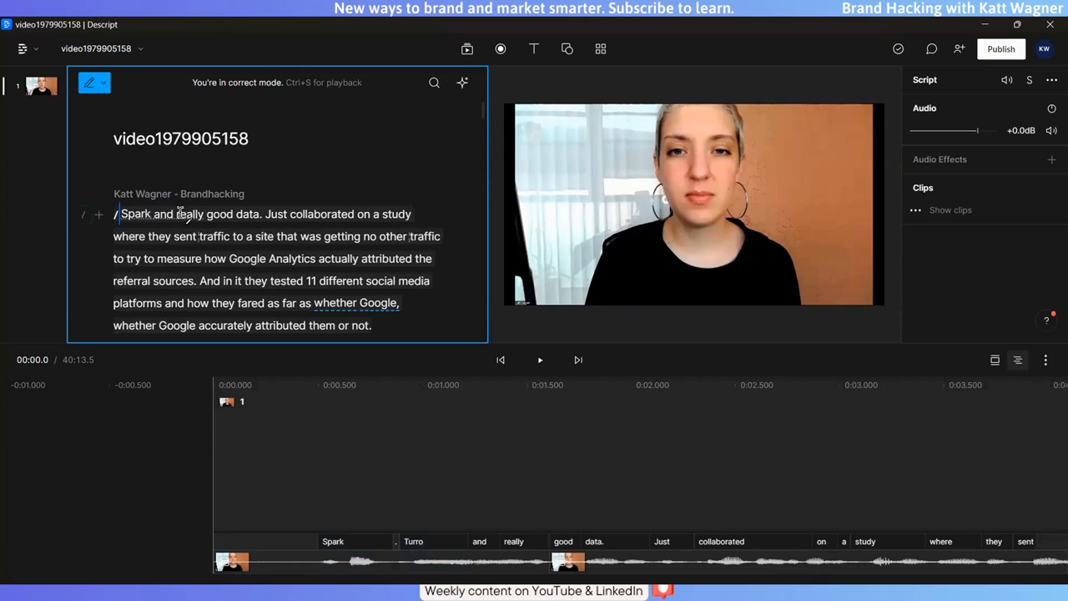
text(Toro)
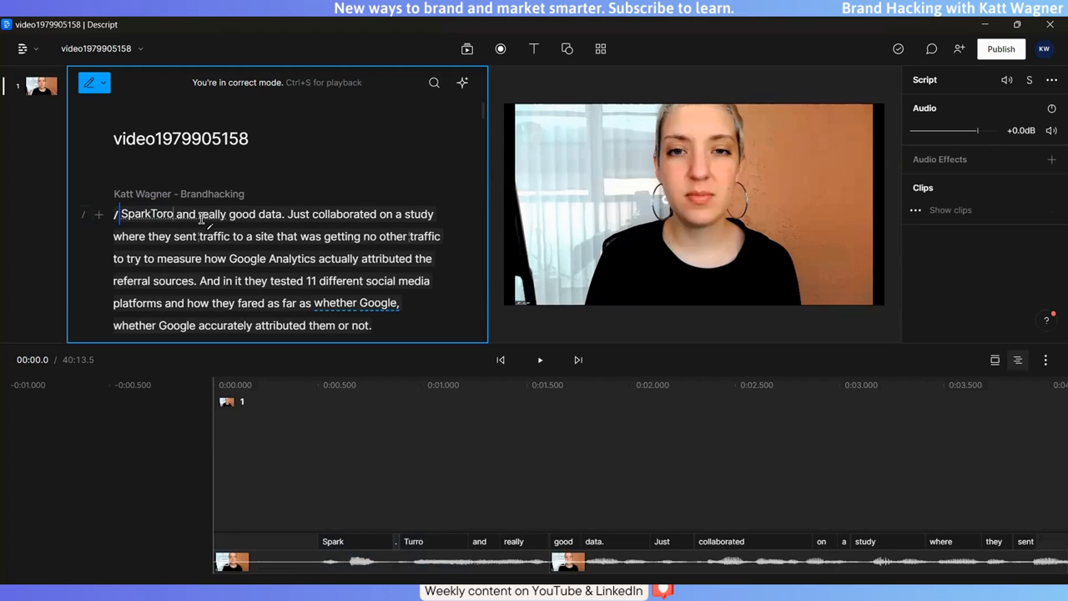
- Capitalize the words after "SparkToro and" in the first sentence to read "Really Good Data"
click(198, 215)
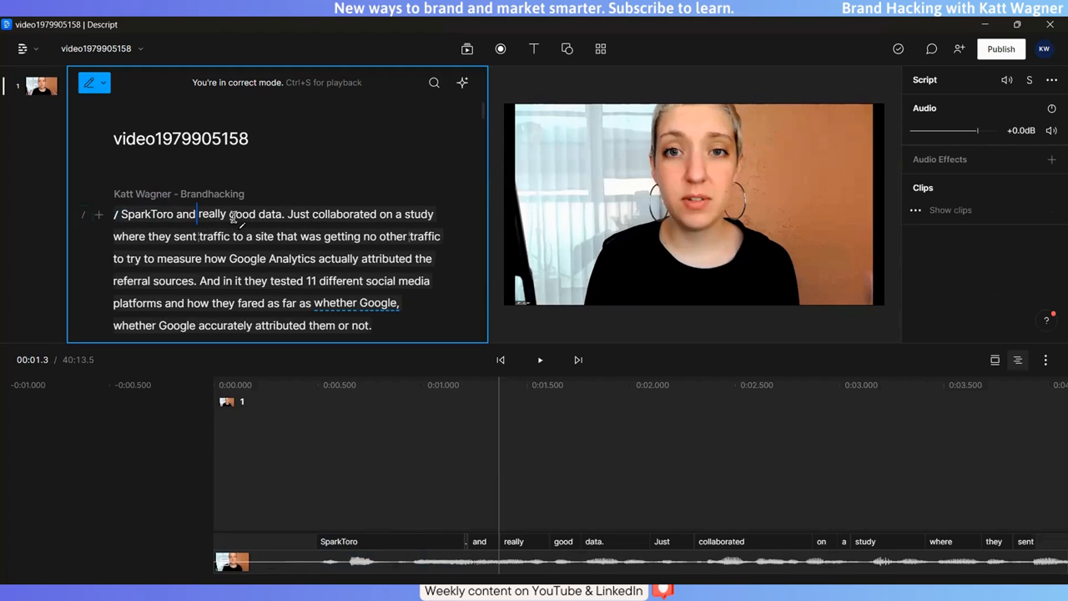
key(shift+Right)
text(R)
click(234, 215)
key(shift+Right)
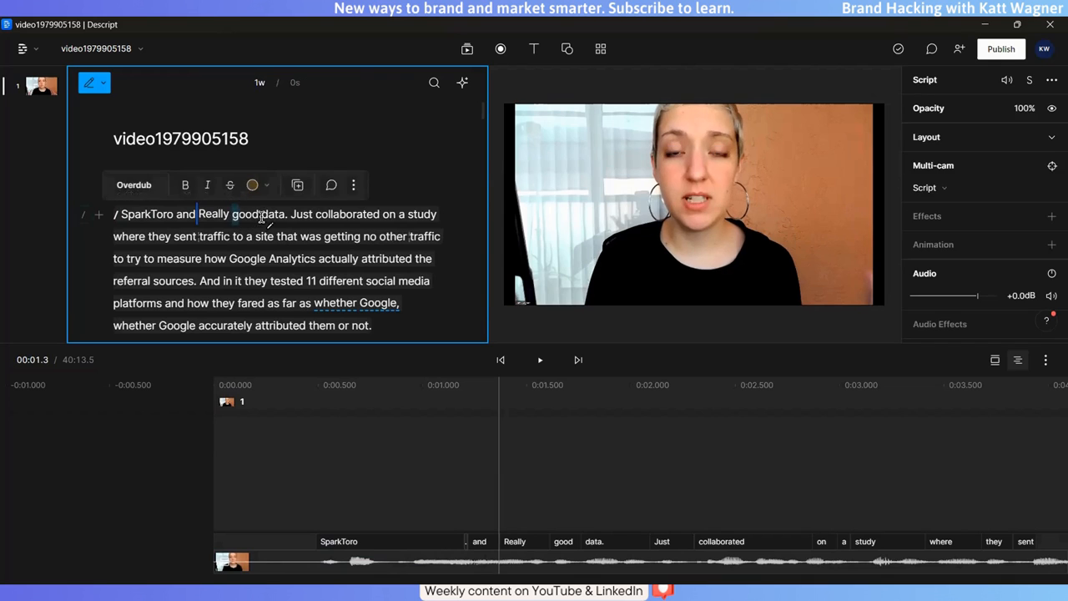
text(G)
click(265, 215)
key(shift+Right)
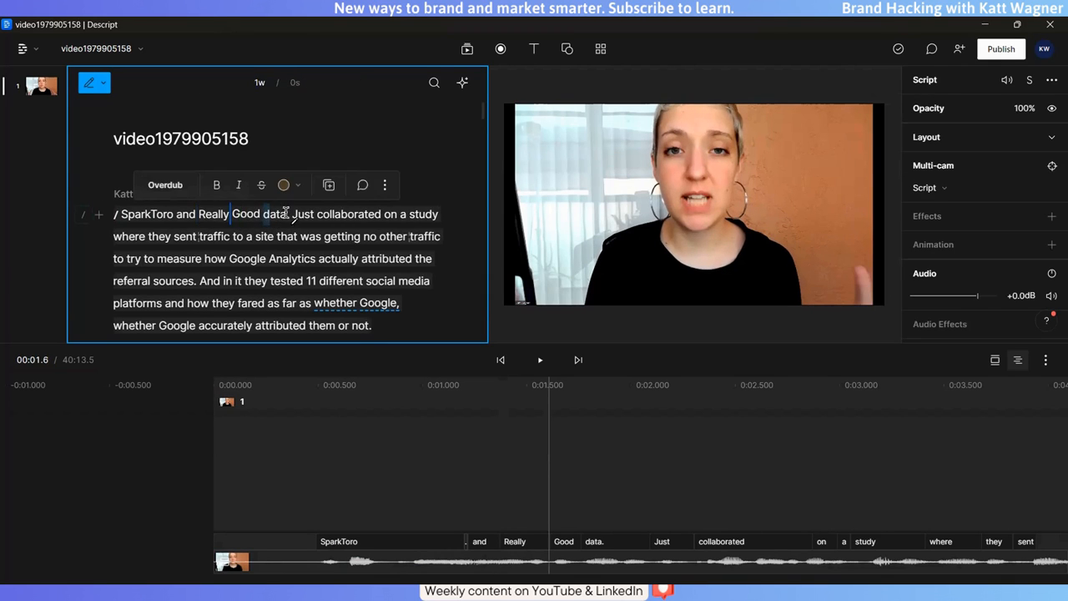
text(D)
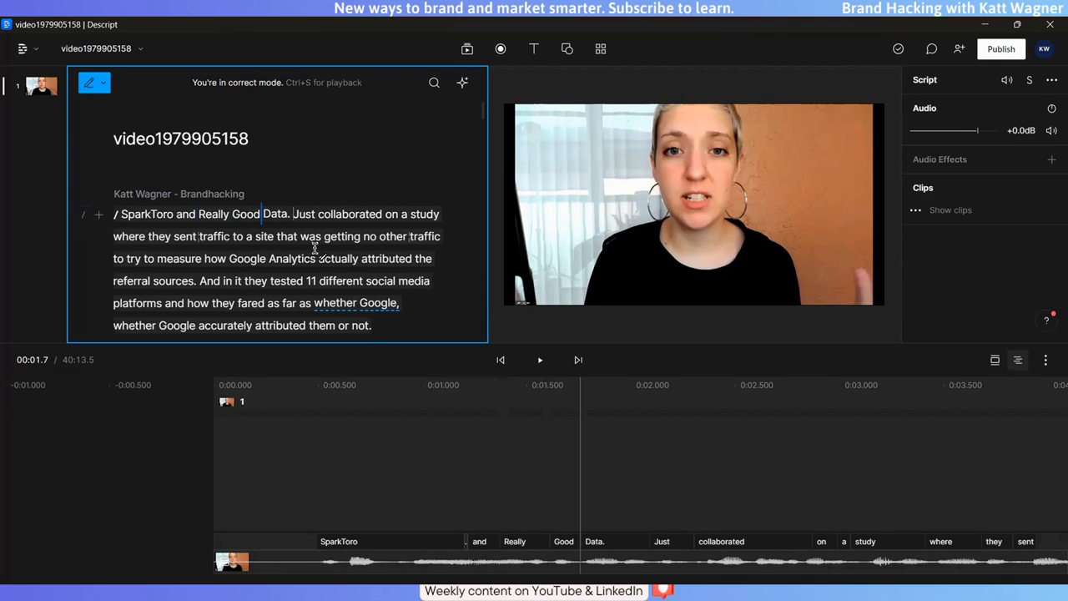
click(291, 215)
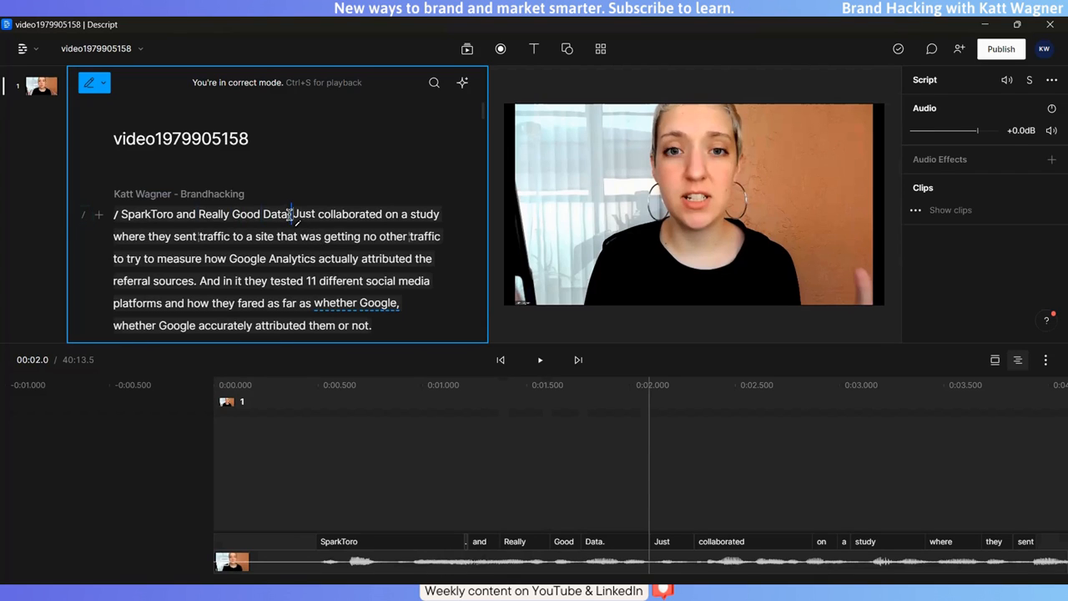
- Remove the period after "Really Good Data" so the first sentence continues with a lowercase "just collaborated"
key(BackSpace)
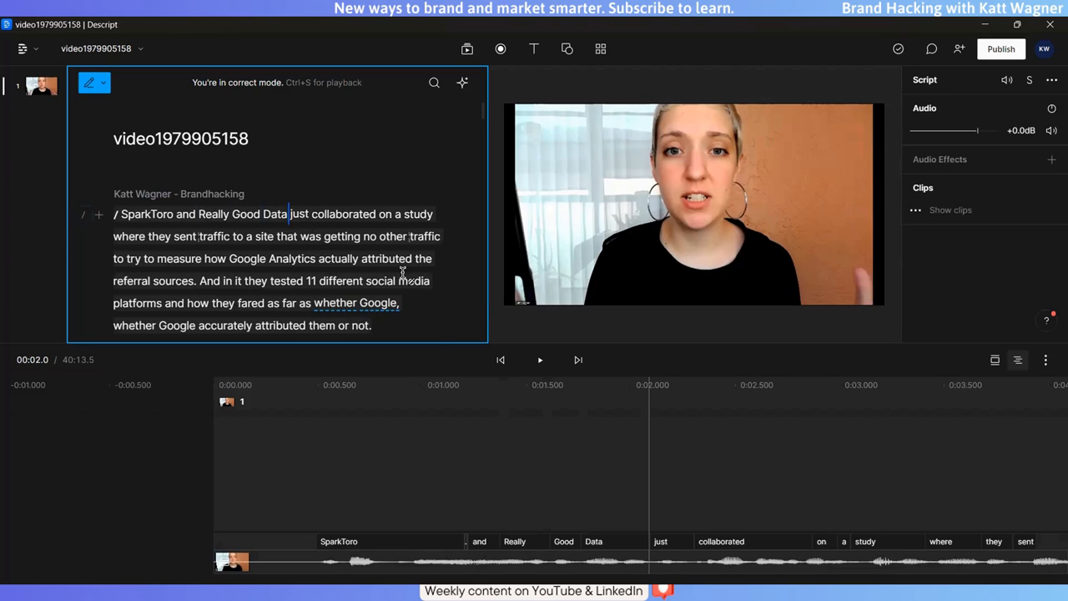
scroll(403, 273, down, 5)
scroll(403, 273, down, 2)
scroll(403, 273, up, 8)
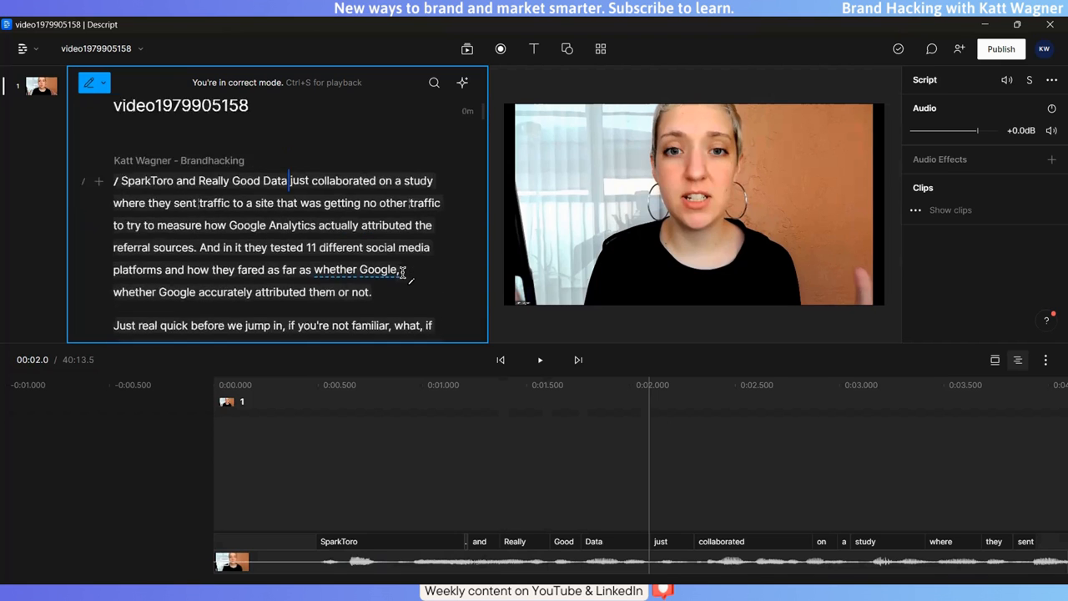
scroll(402, 273, down, 3)
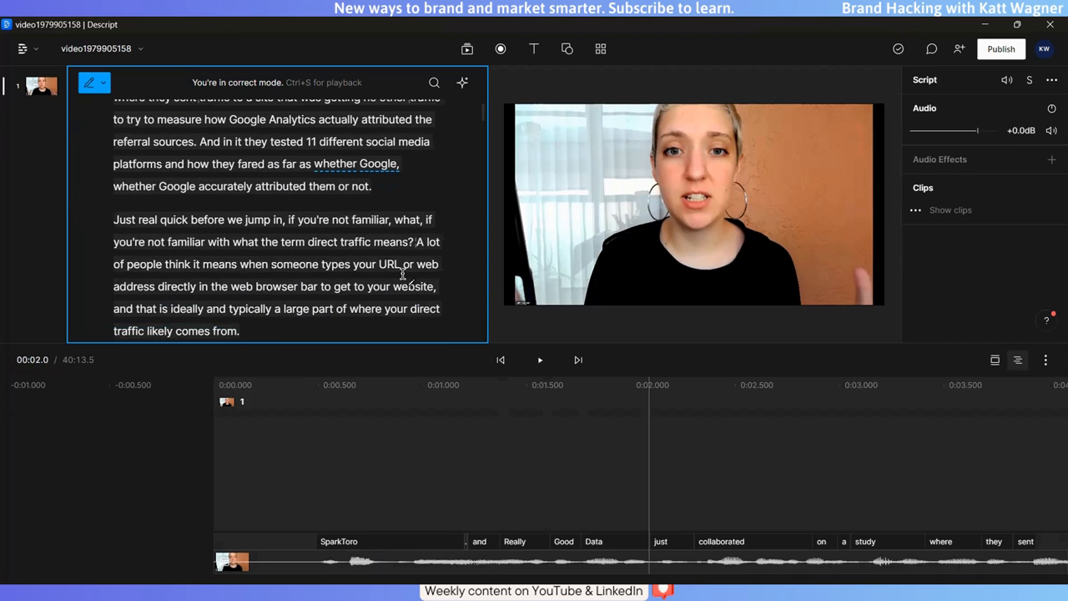
scroll(403, 273, down, 3)
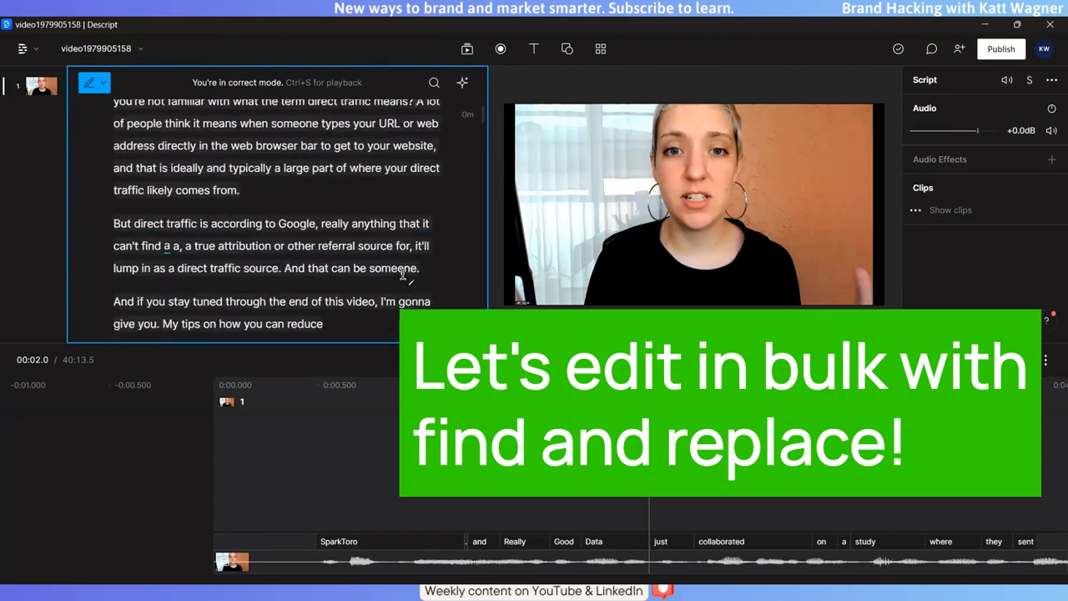
scroll(403, 273, up, 6)
- Open the script search and switch it from filler words to text
key(ctrl+f)
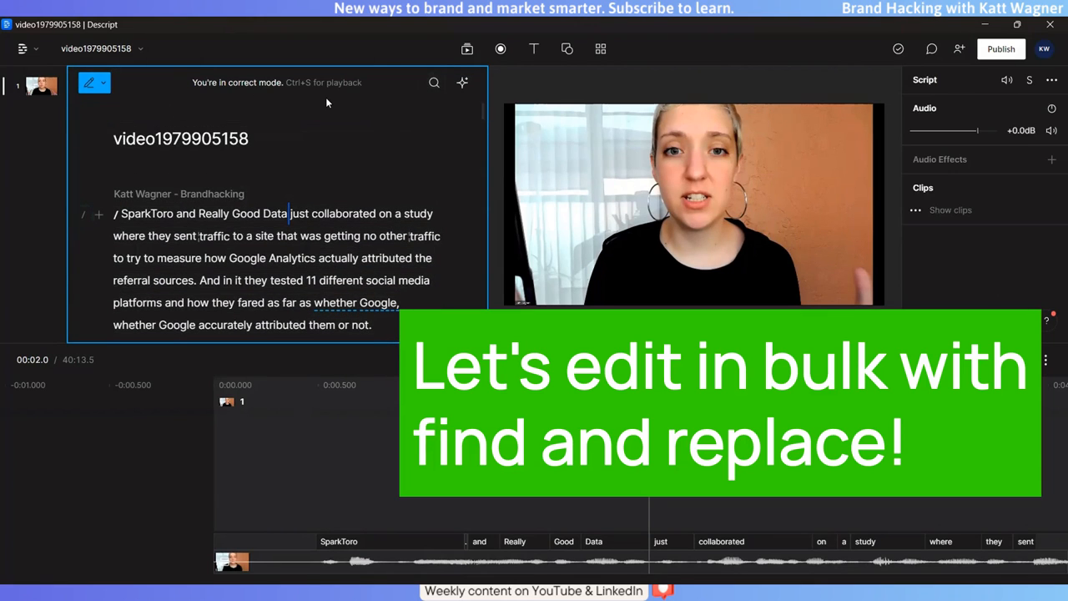
key(ctrl+f)
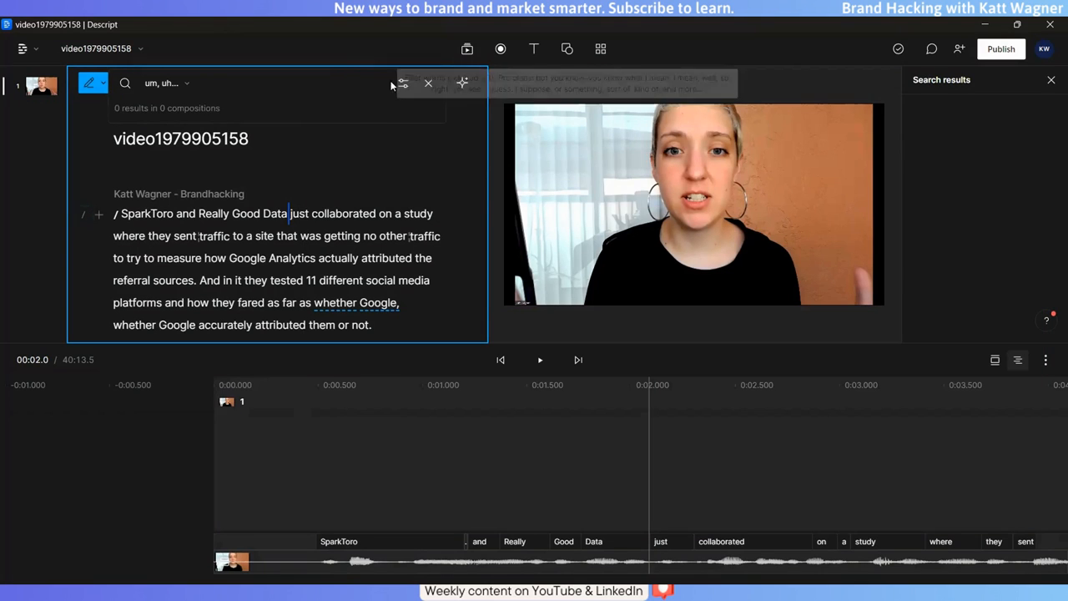
click(403, 83)
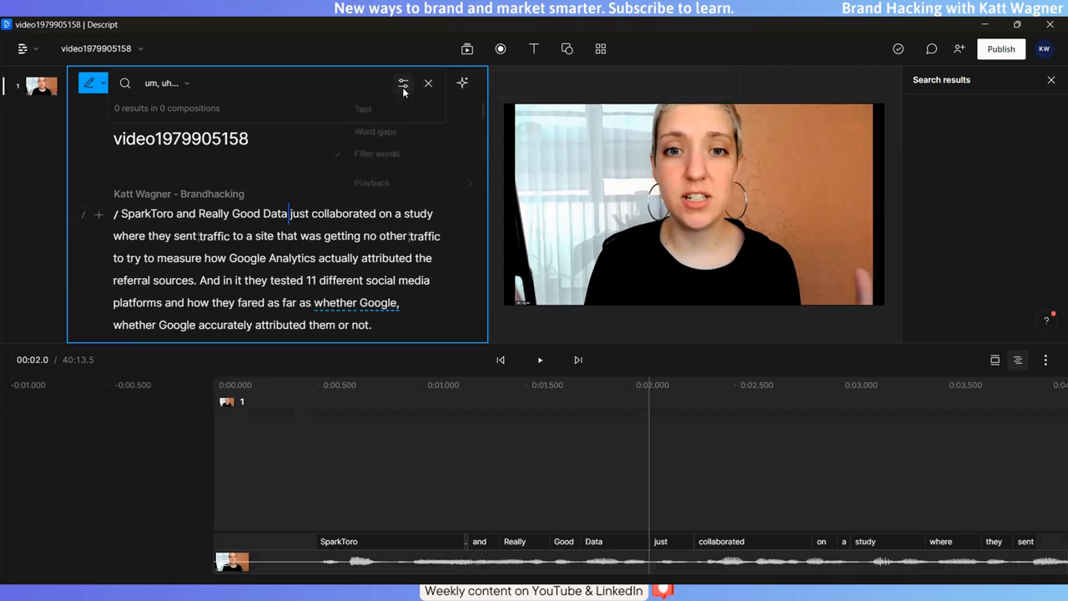
click(389, 112)
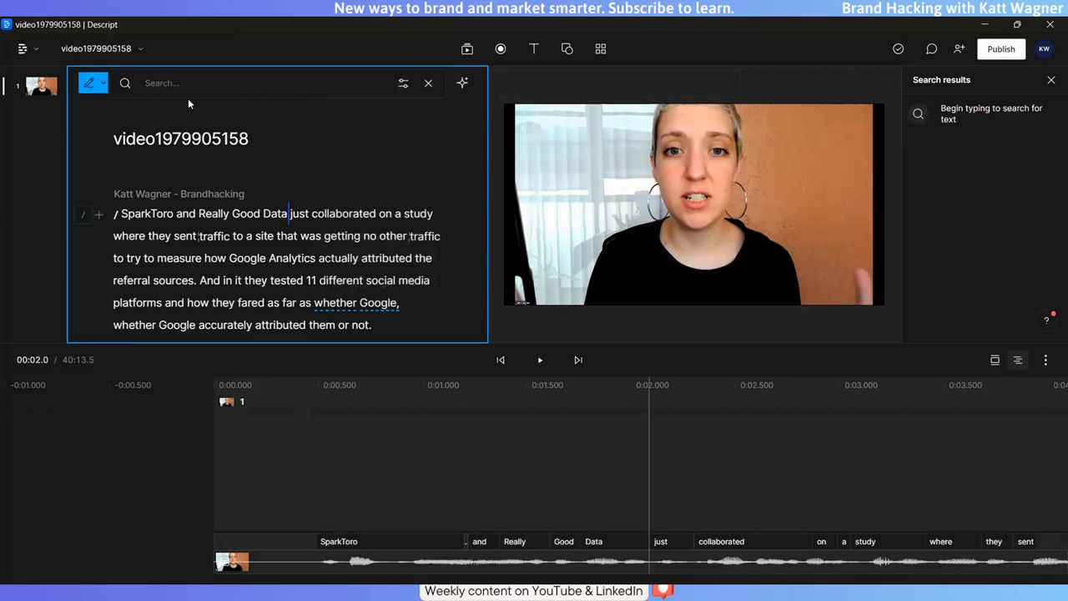
- Find every "spark turo" in the transcript and correct all of them to "SparkToro"
text(spark)
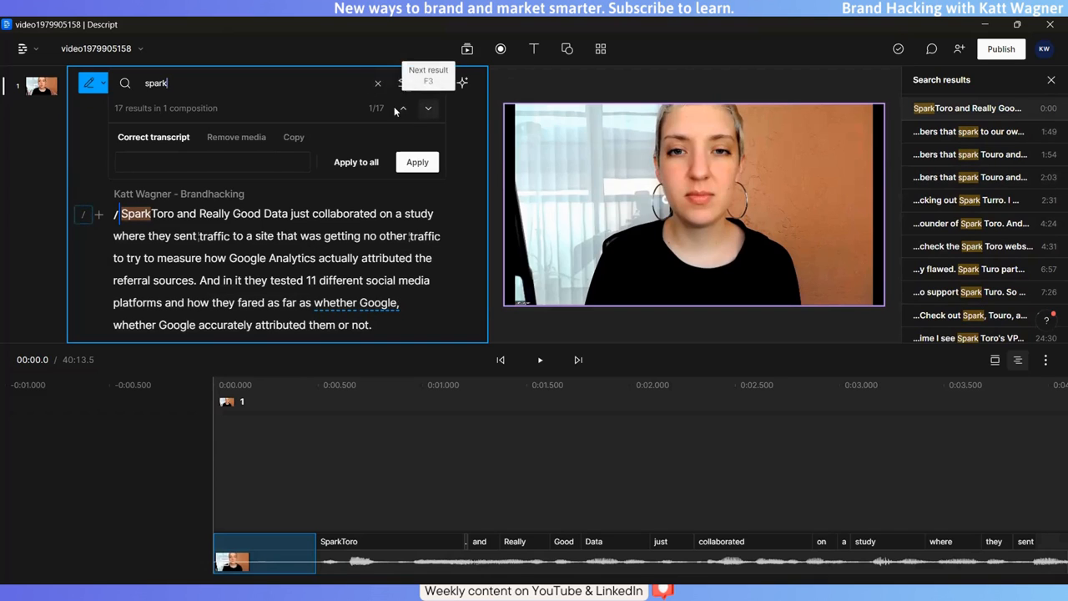
text(t)
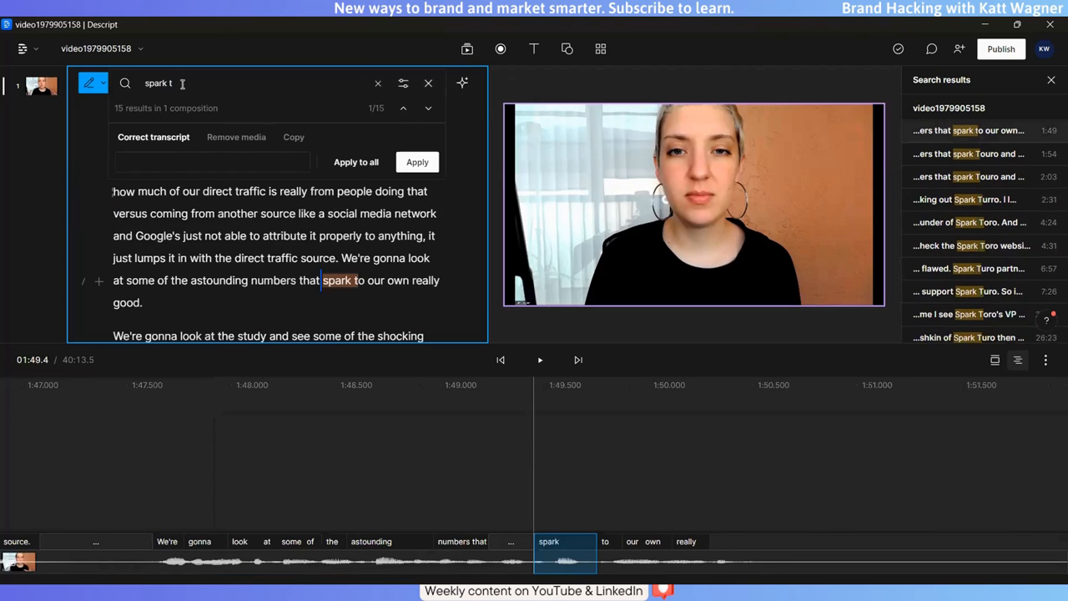
text(uro)
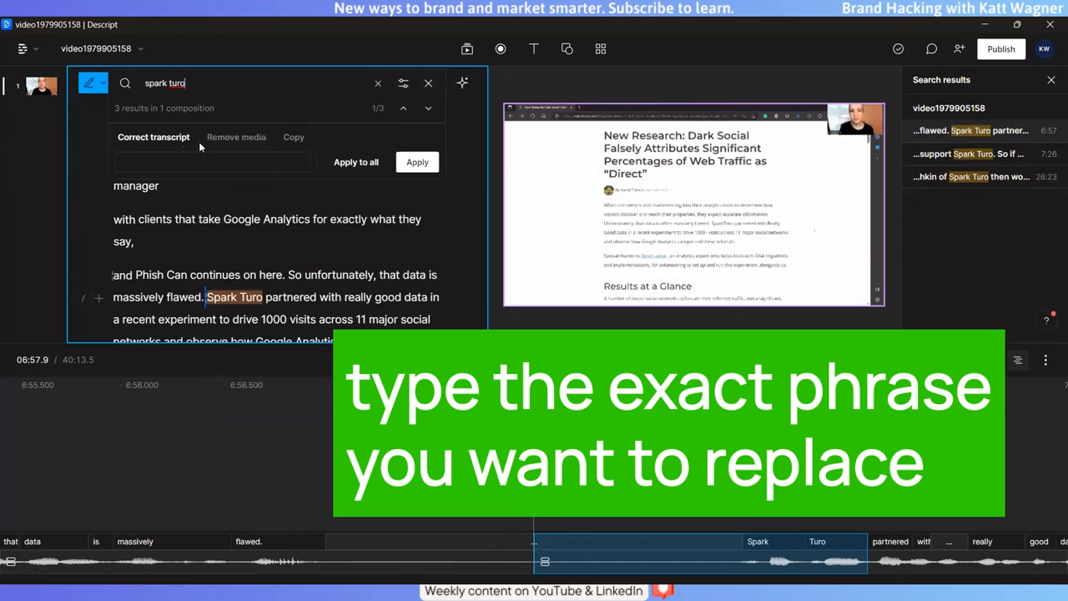
click(168, 162)
text(SparkToro)
click(341, 162)
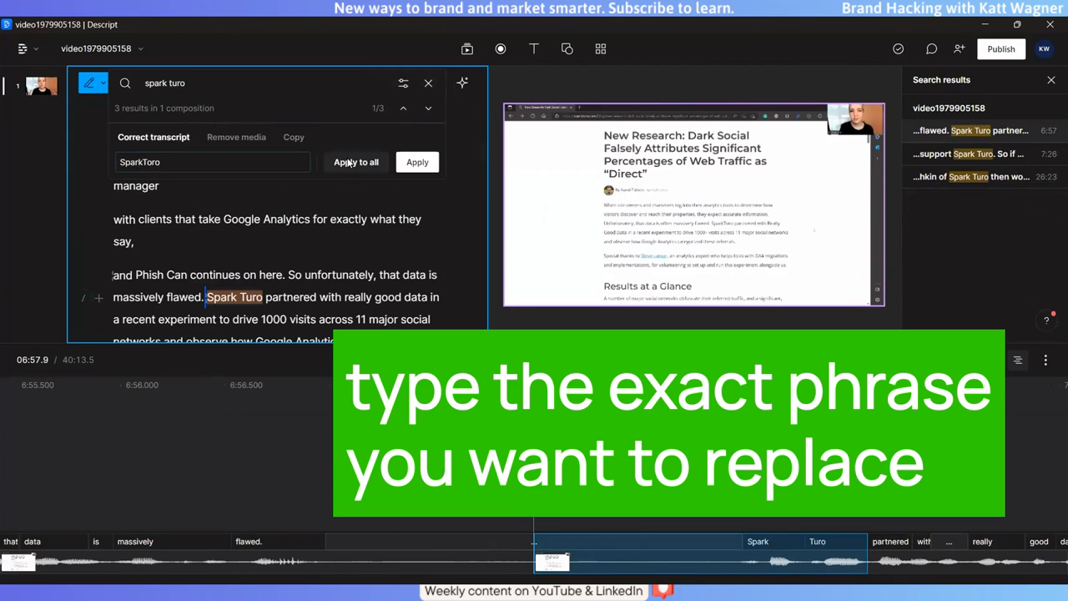
- Search for "spark touro" and correct all occurrences in the transcript to "SparkToro"
click(189, 83)
drag(197, 83, 167, 87)
text(t)
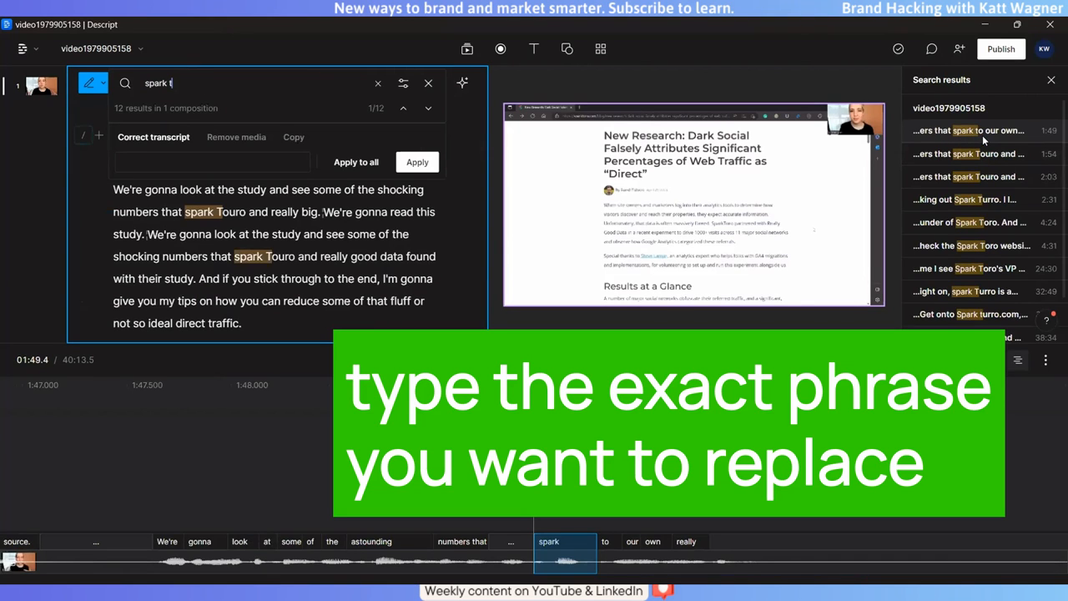
text(ouro)
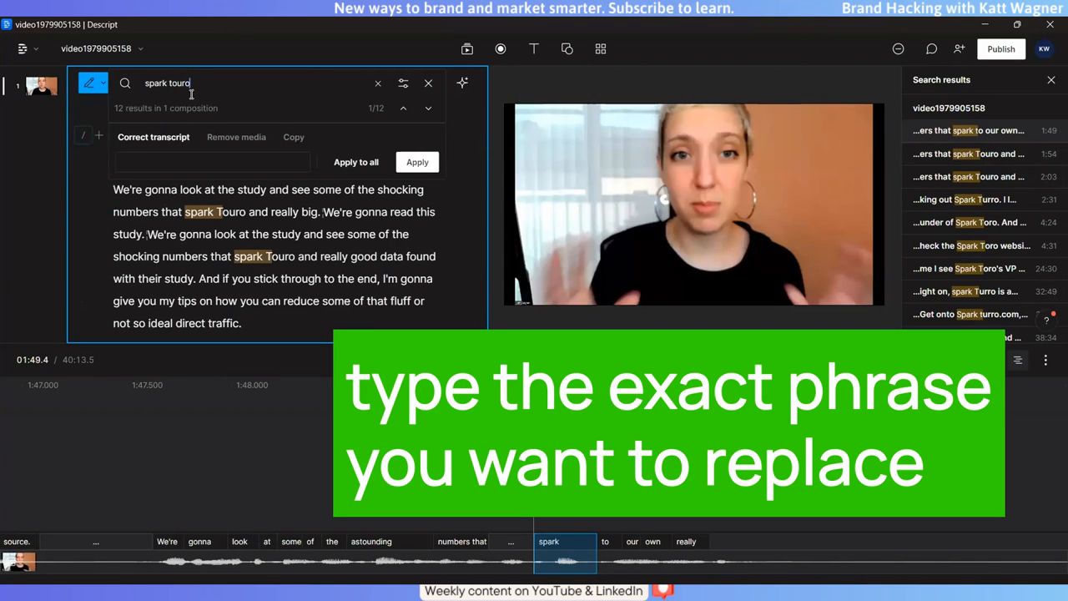
click(169, 164)
text(Spar)
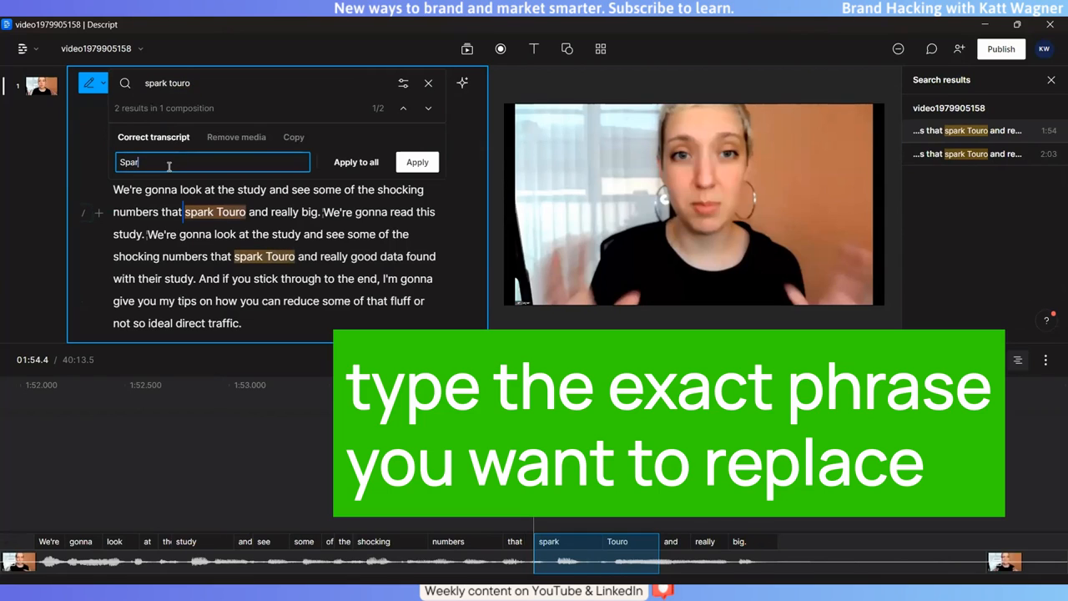
text(kToro)
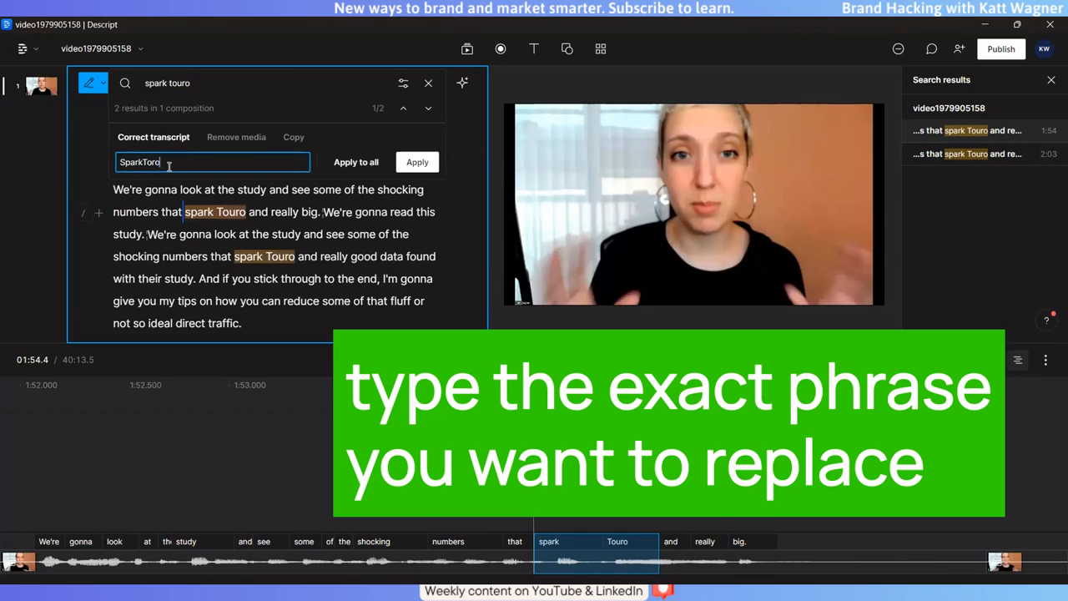
click(347, 159)
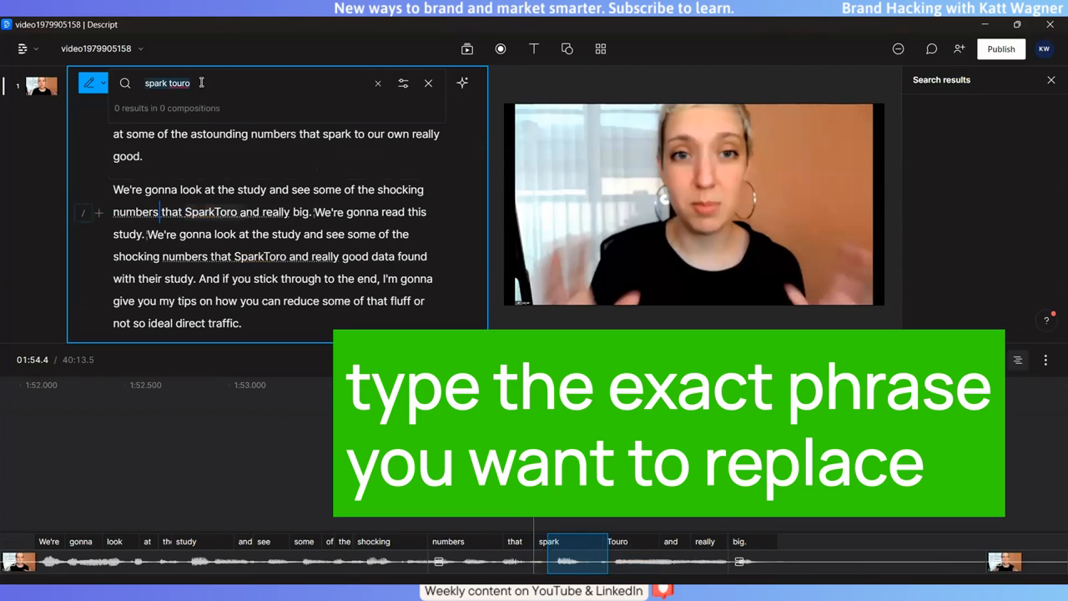
- Shorten the search term to "spark" and look through the transcript for remaining misspelled variants
drag(222, 84, 144, 88)
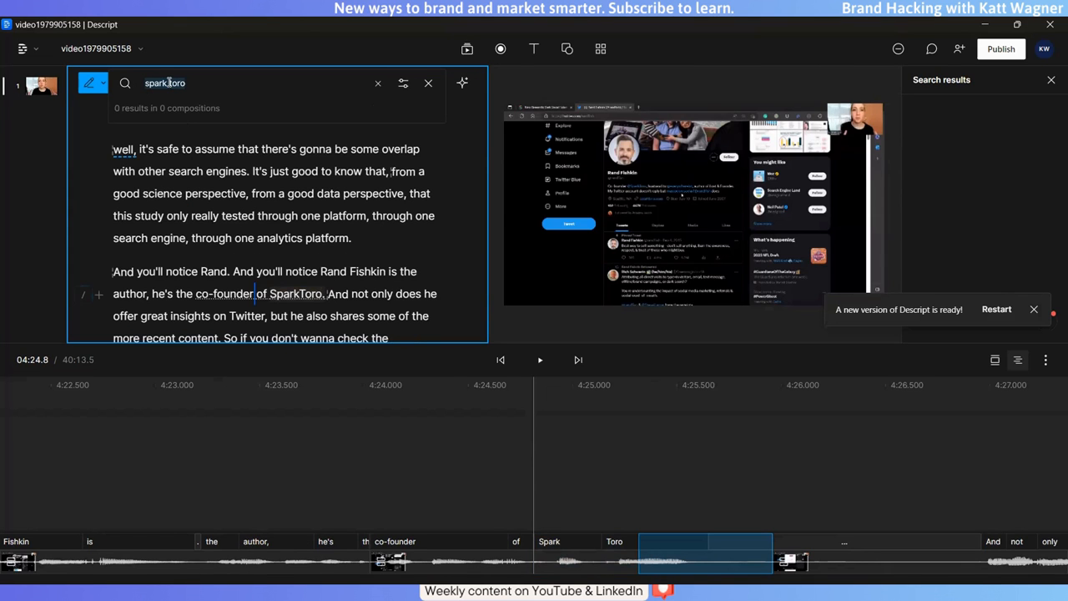
click(190, 86)
key(BackSpace)
key(BackSpace)
key(BackSpace)
key(BackSpace)
key(BackSpace)
key(Return)
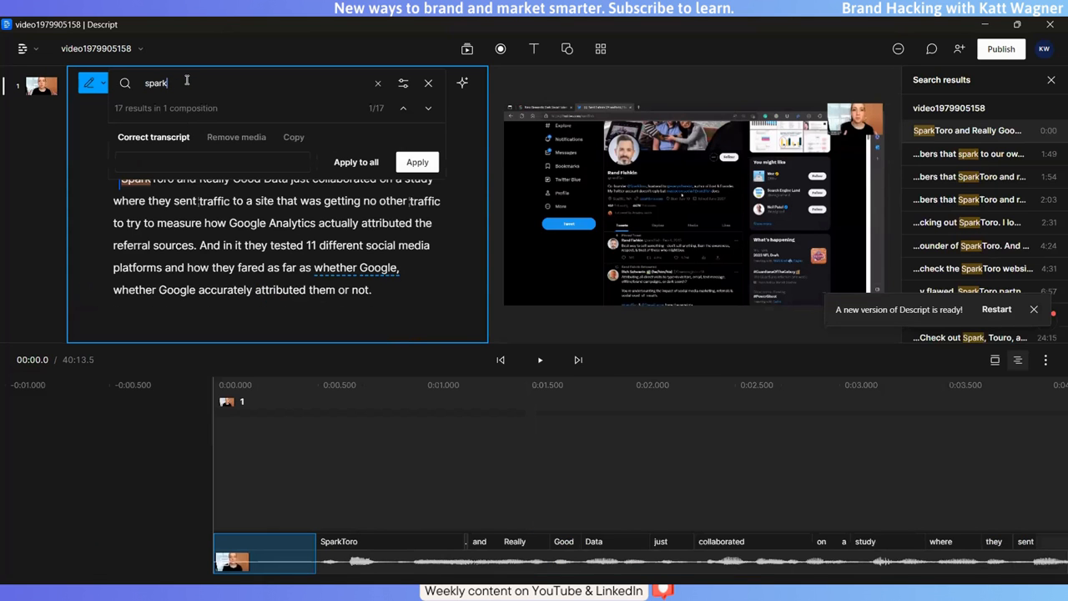
scroll(976, 234, down, 3)
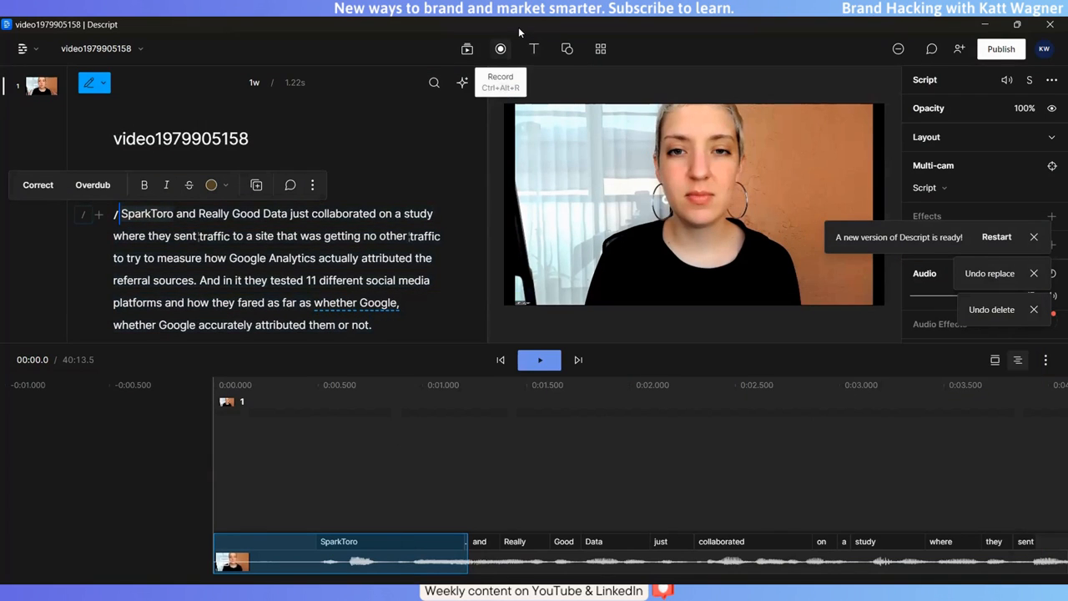
- Record a short audio-only test intro with the RODE NT-USB microphone into the start of the script
click(518, 29)
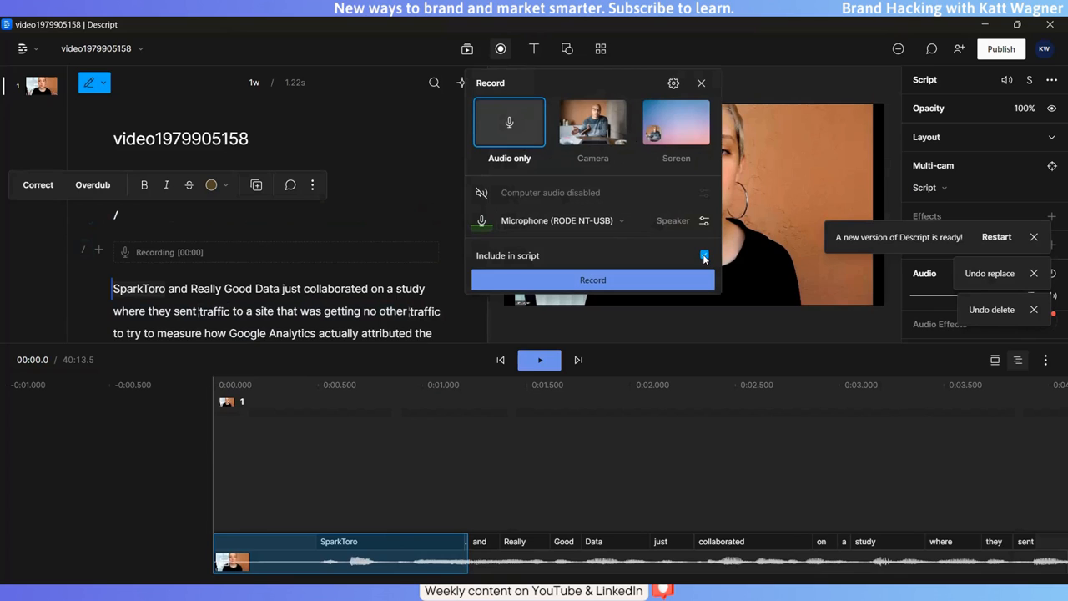
click(587, 282)
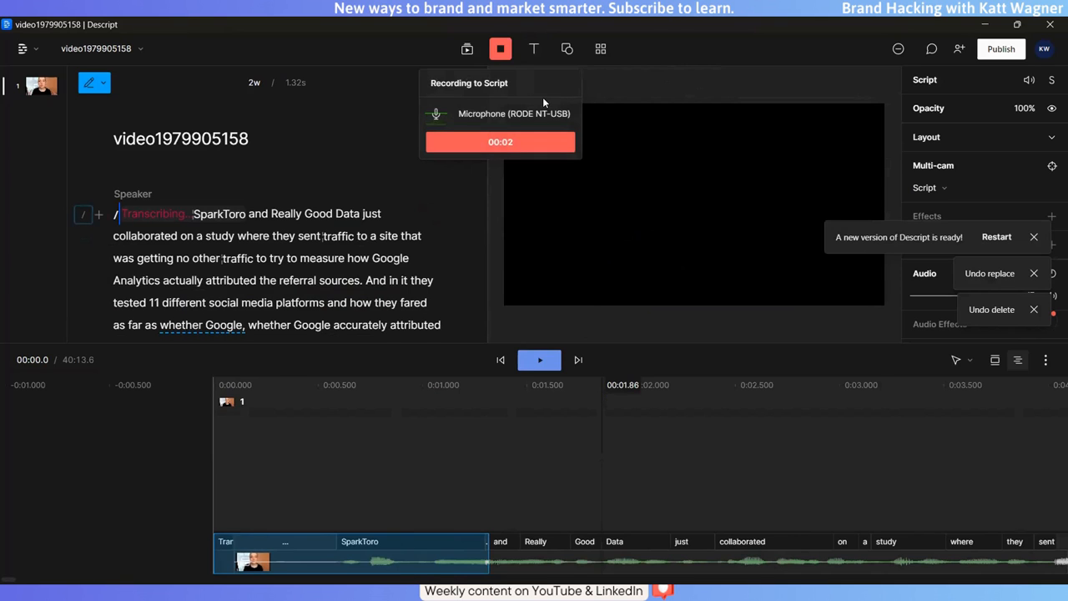
click(502, 148)
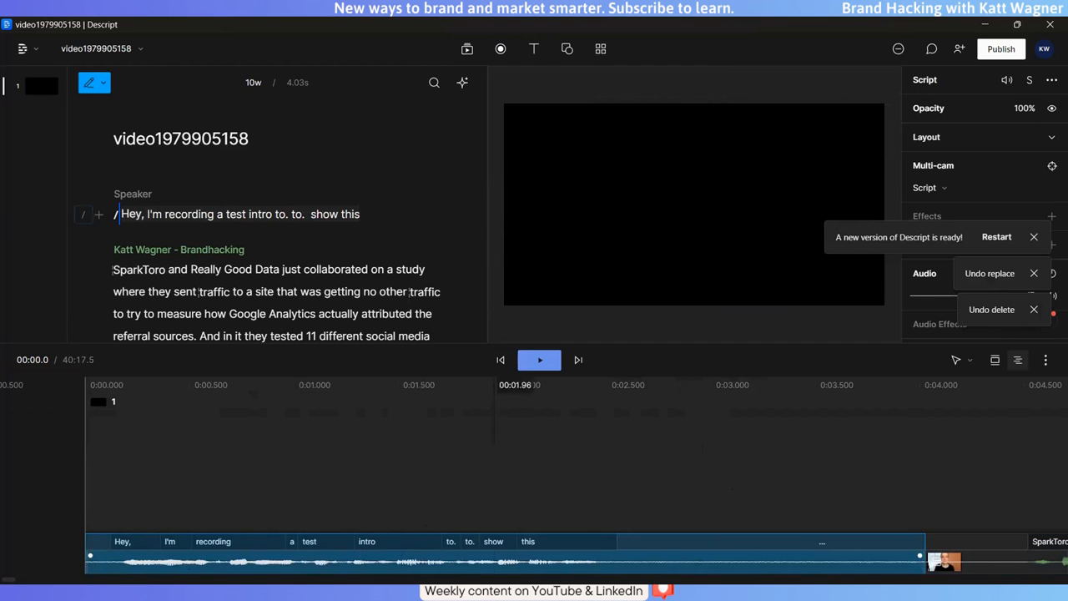
- Add a background to the scene and color it purple
click(484, 498)
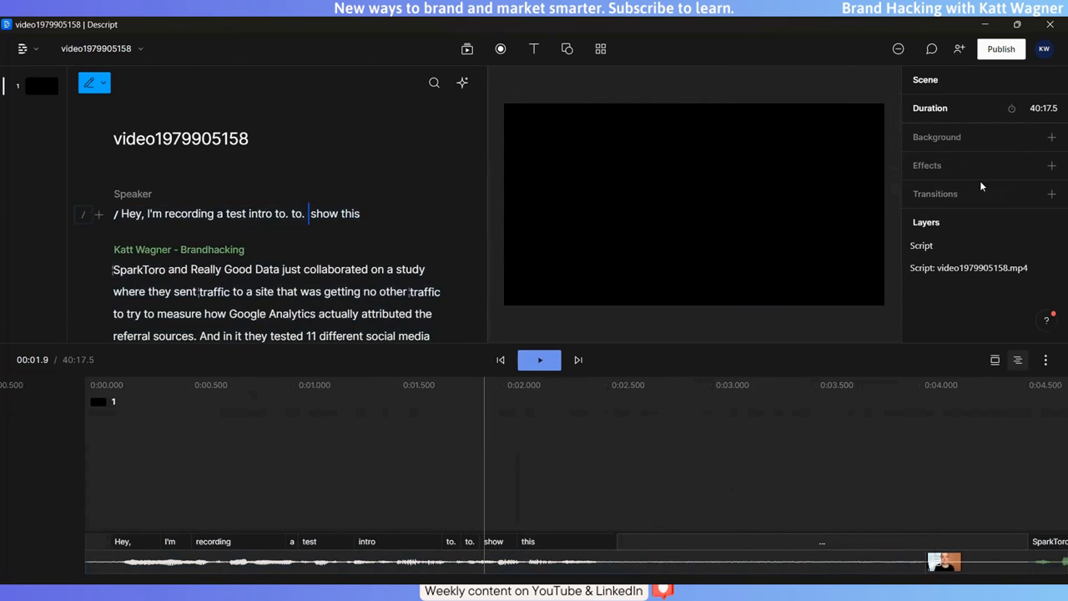
click(1050, 138)
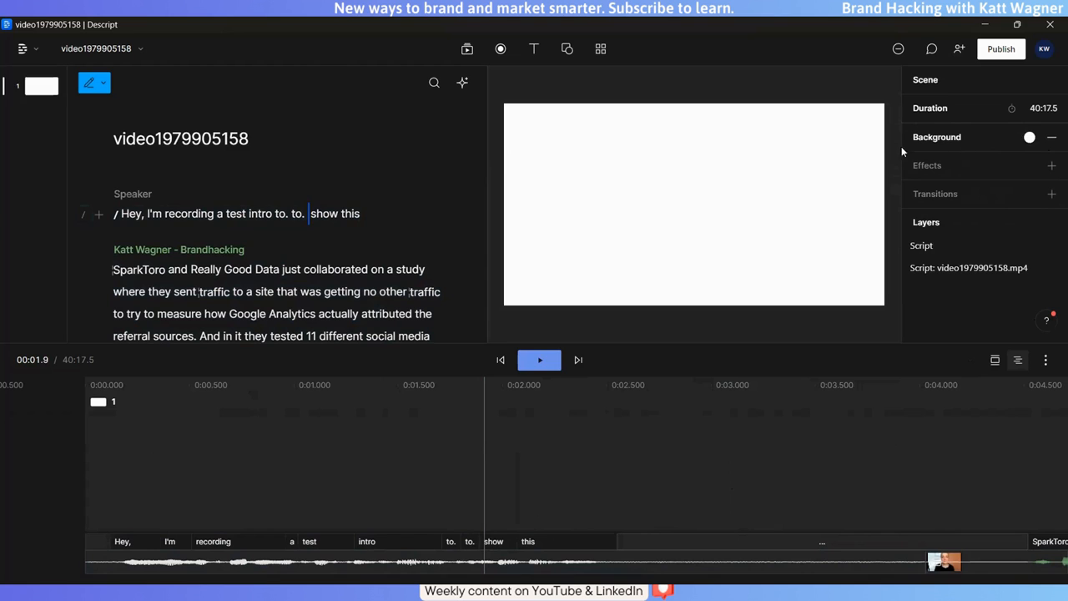
click(1030, 137)
click(1023, 360)
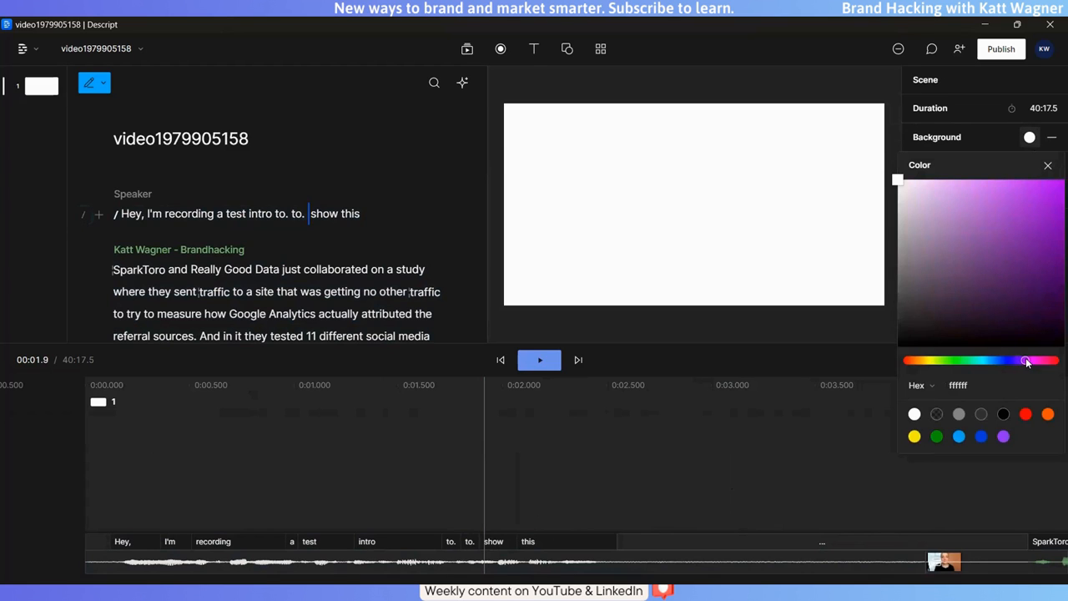
click(1005, 255)
- Add a title text layer reading "WELCOME" to the scene
click(534, 48)
click(534, 110)
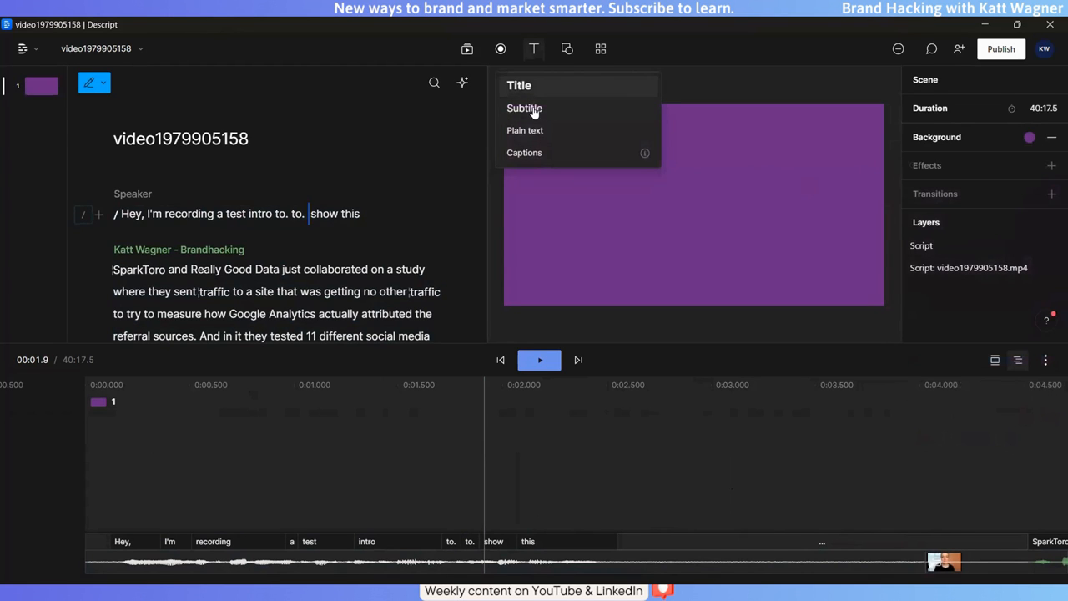
text(WELCOME)
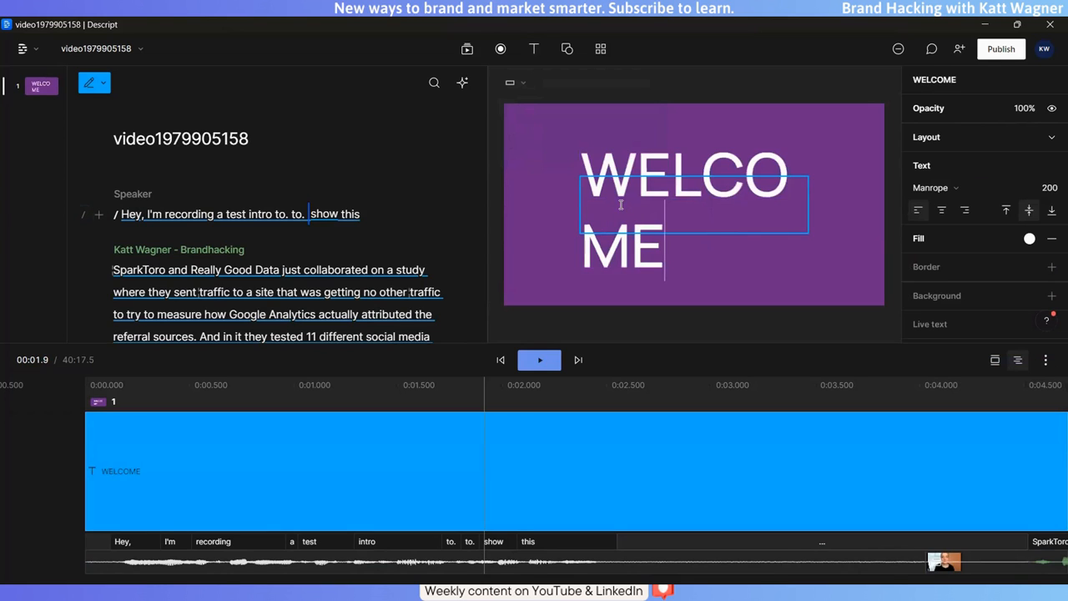
key(Escape)
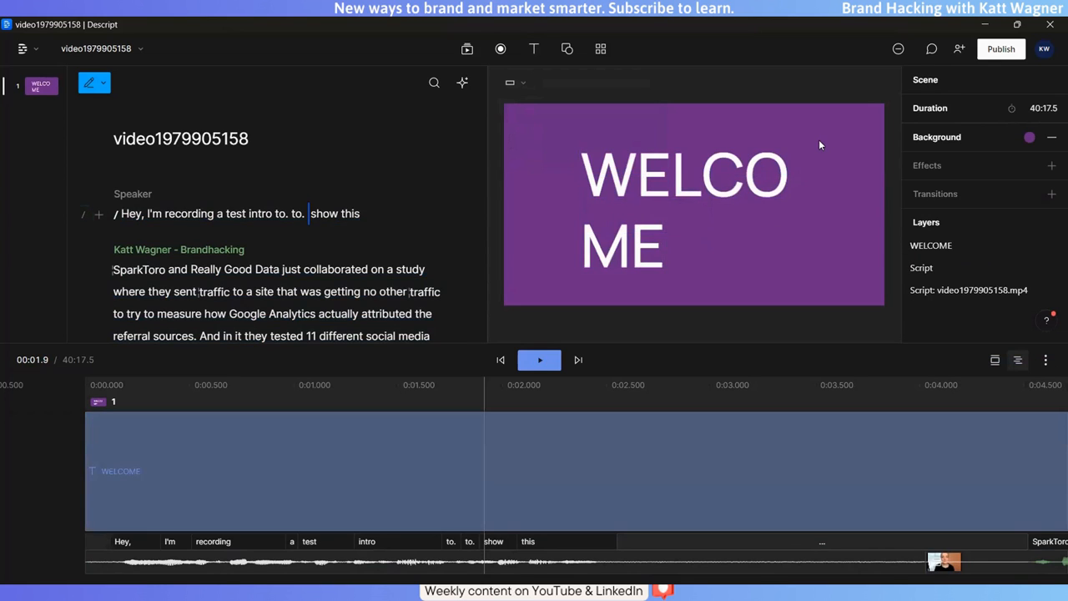
- Undo the "WELCOME" title text and remove the recorded test intro from the script
key(ctrl+z)
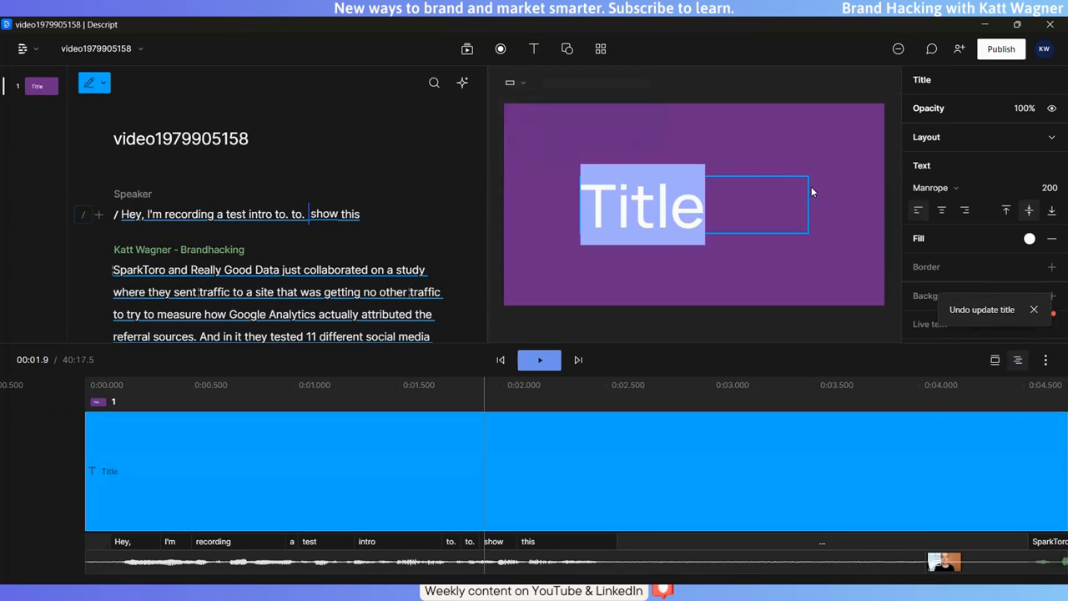
click(811, 186)
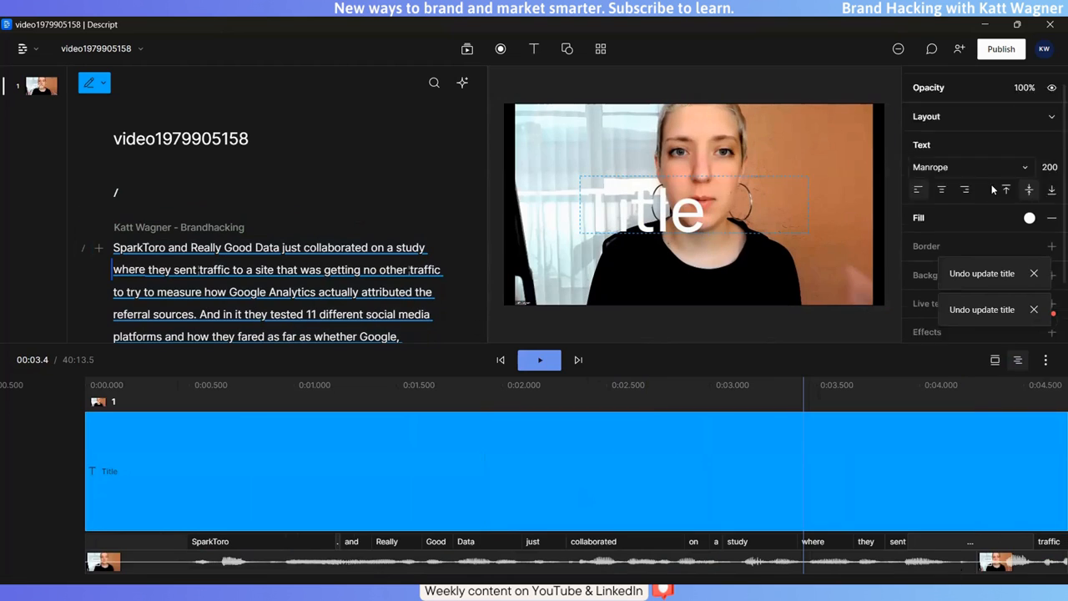
scroll(991, 187, down, 2)
click(1034, 307)
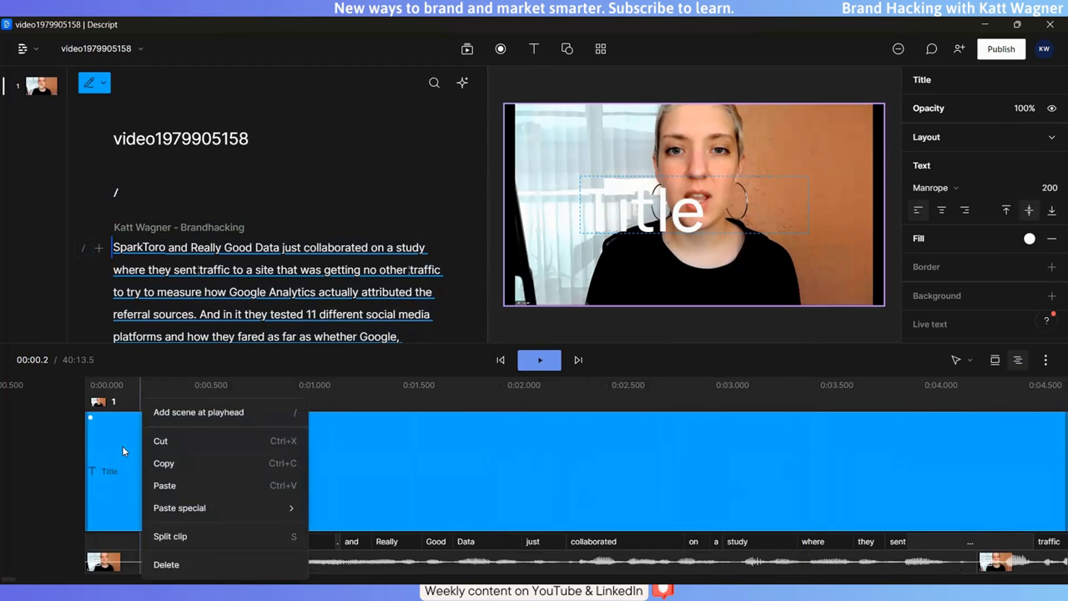
- Delete the title layer's clip from the timeline
click(122, 446)
right_click(122, 447)
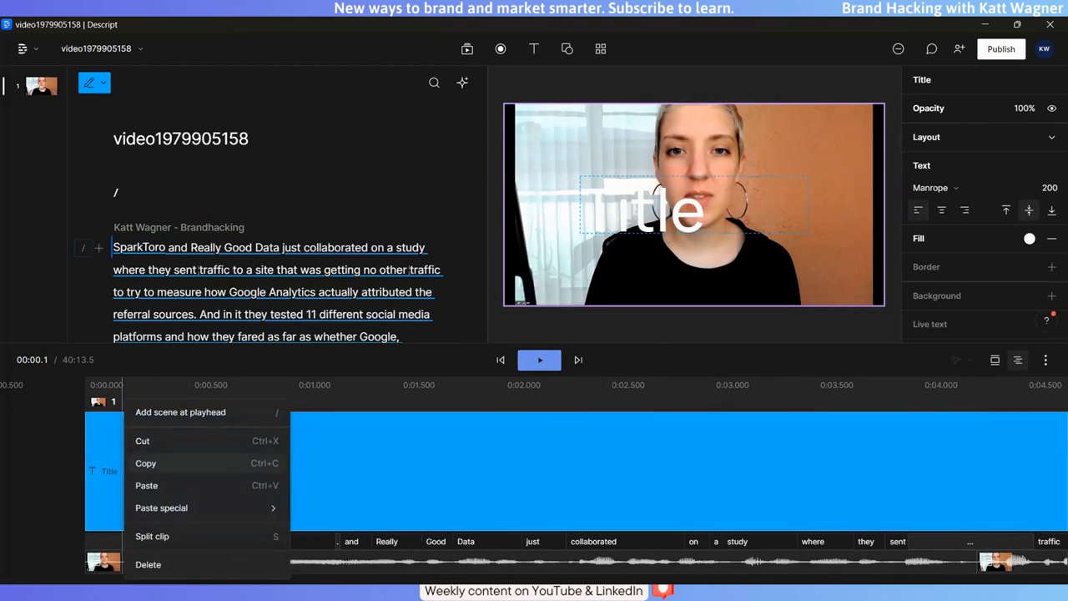
click(148, 564)
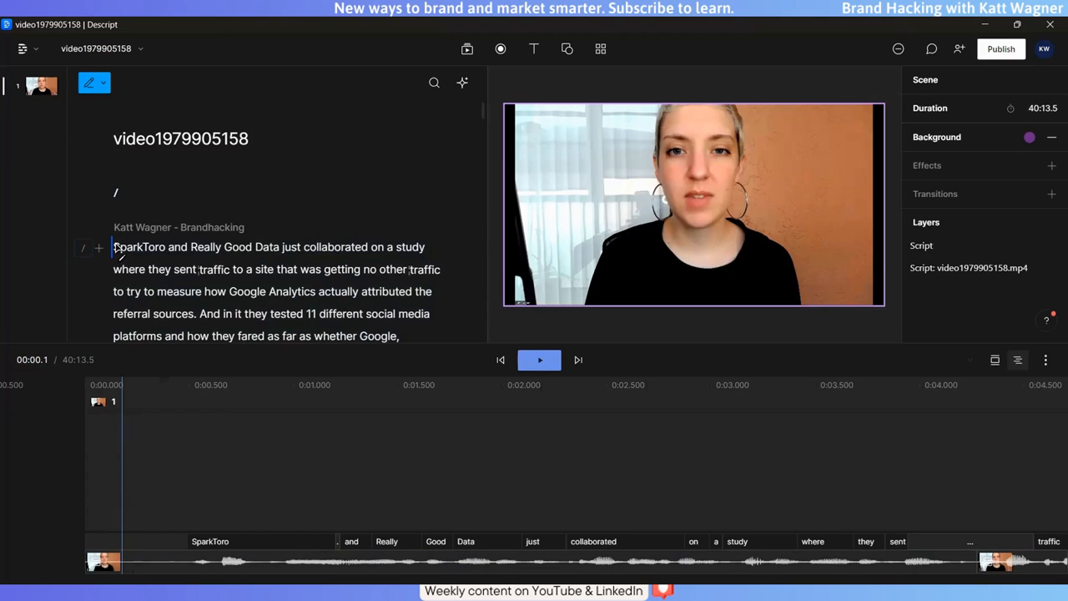
- Switch the script to write mode and add the line "Hey! Welcome to my video!" before the first sentence
click(115, 248)
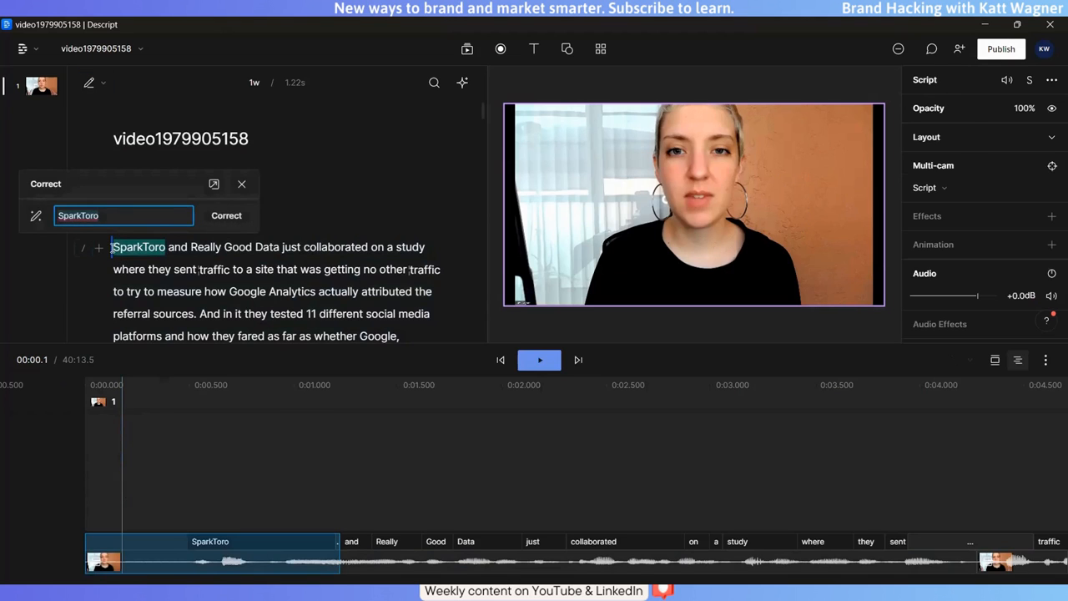
click(112, 251)
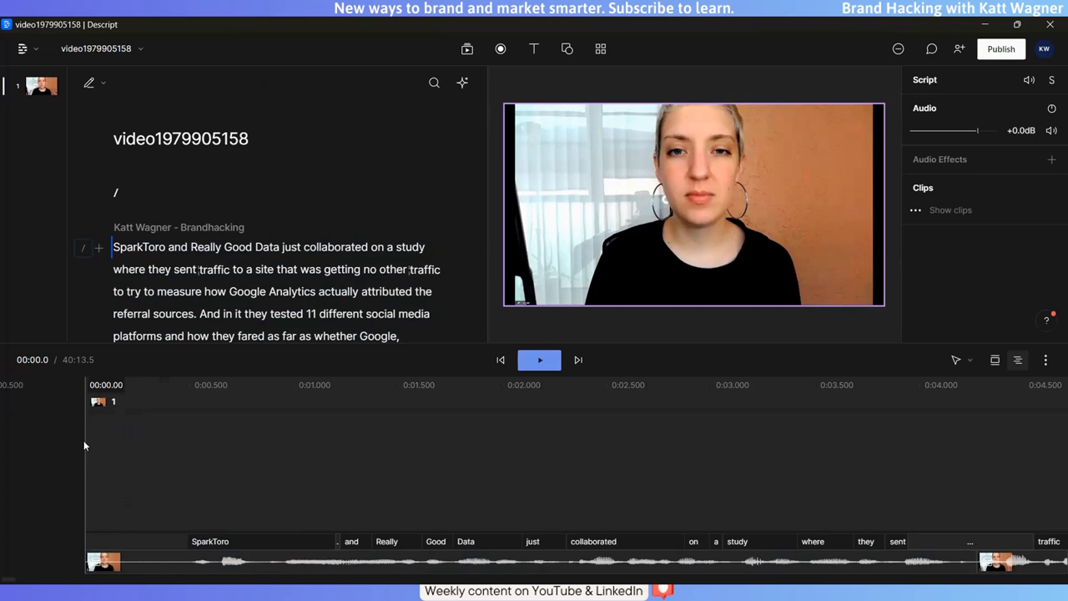
click(104, 82)
click(106, 156)
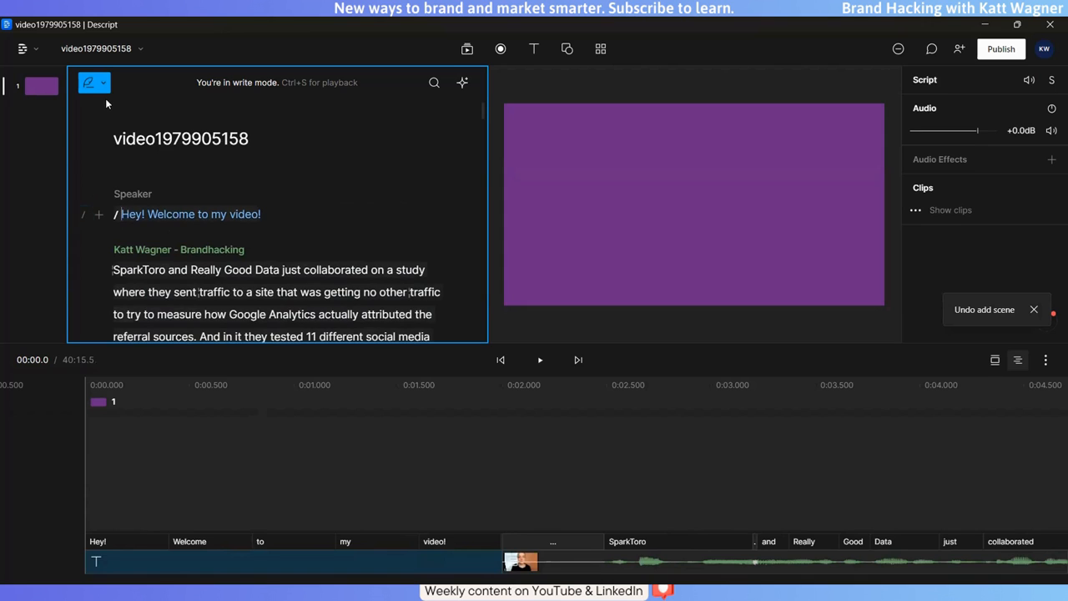
click(167, 213)
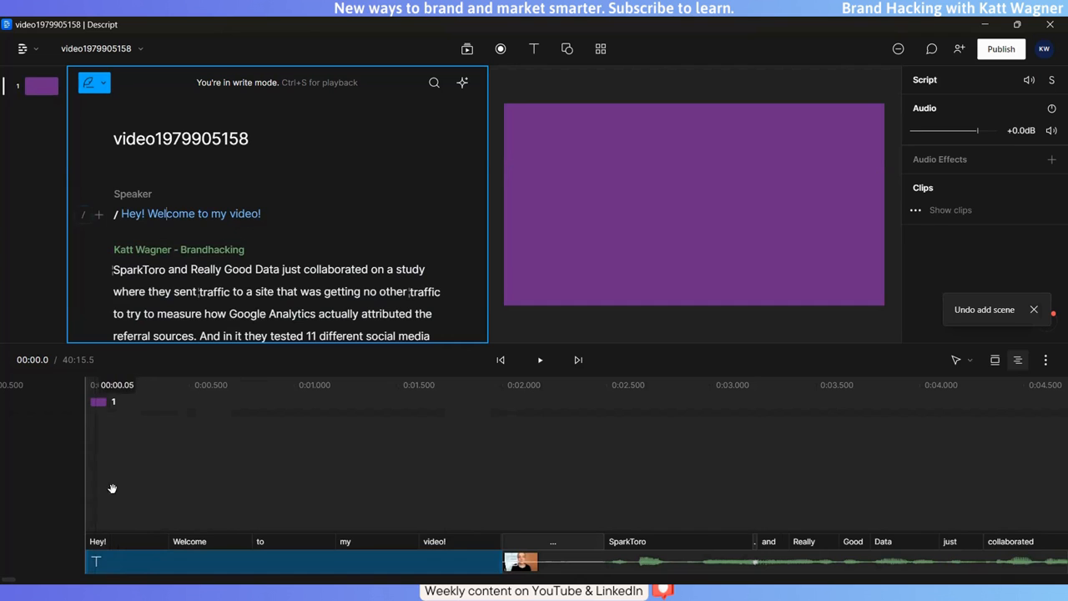
- Assign the stock voice Ethan as the speaker of the new welcome line
click(129, 197)
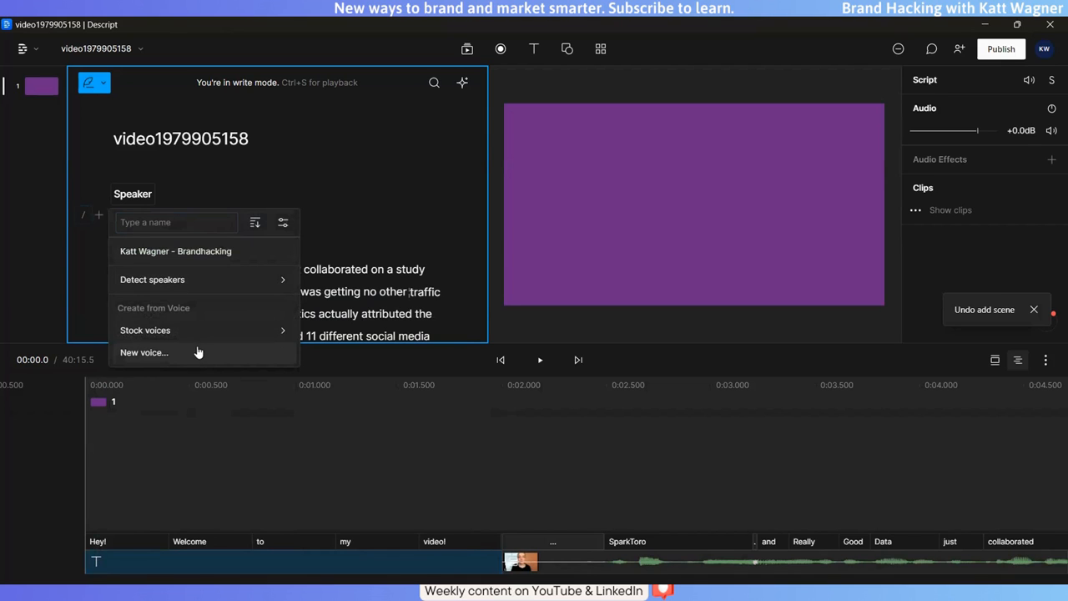
mouse_move(200, 333)
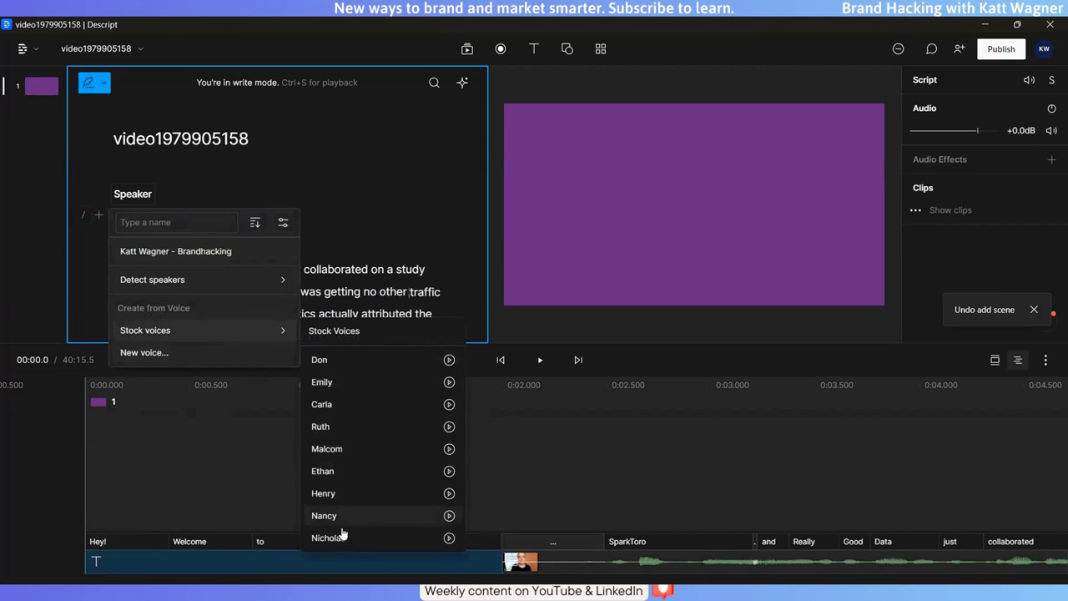
click(323, 470)
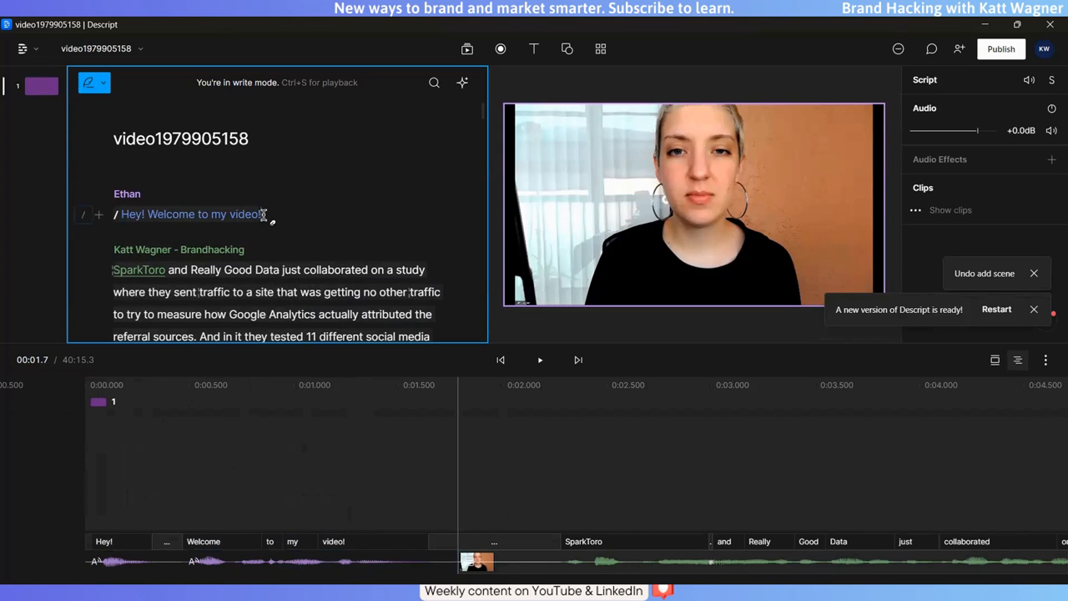
- Play back the generated welcome line from the start of the script to hear the stock voice
click(122, 215)
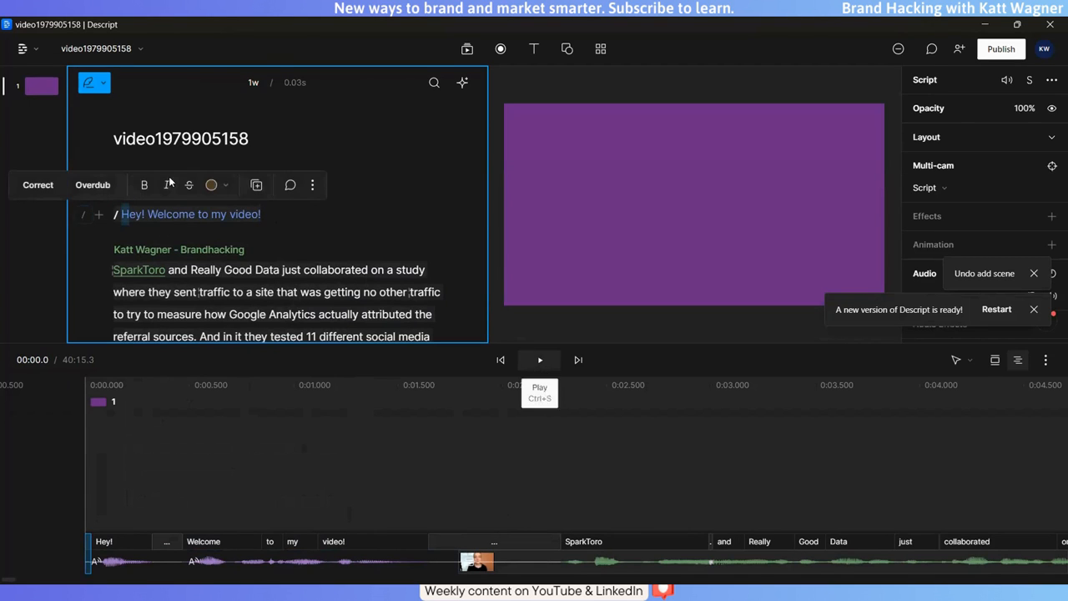
click(541, 360)
click(541, 359)
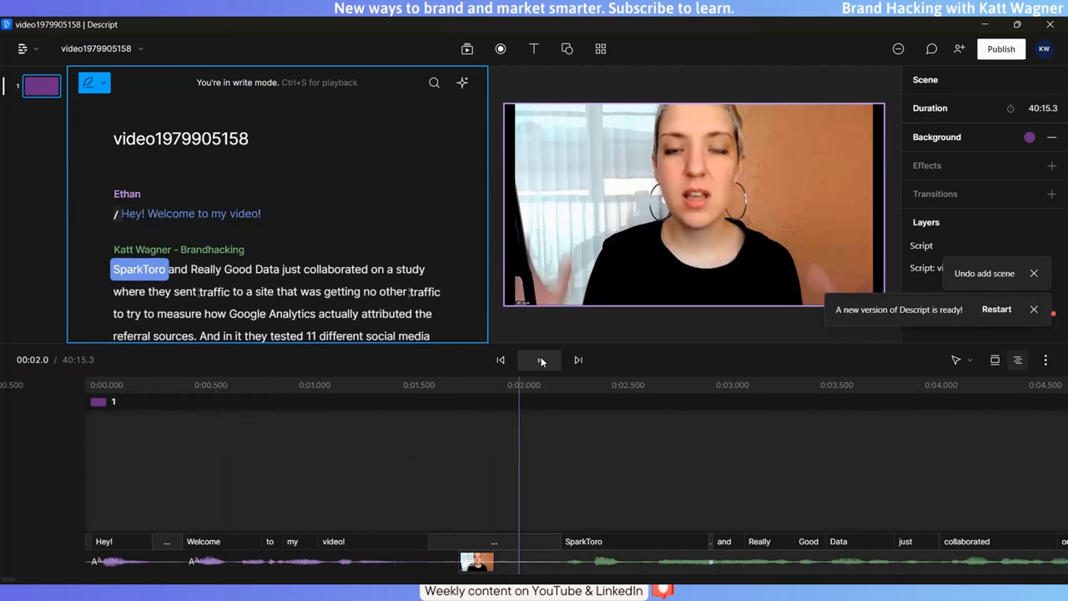
click(542, 357)
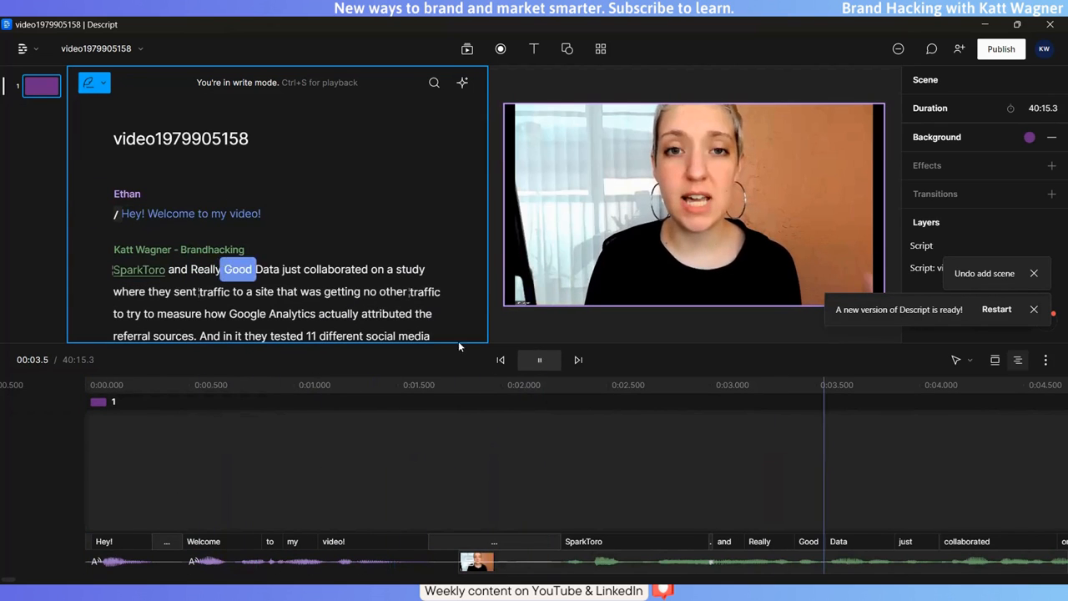
click(125, 214)
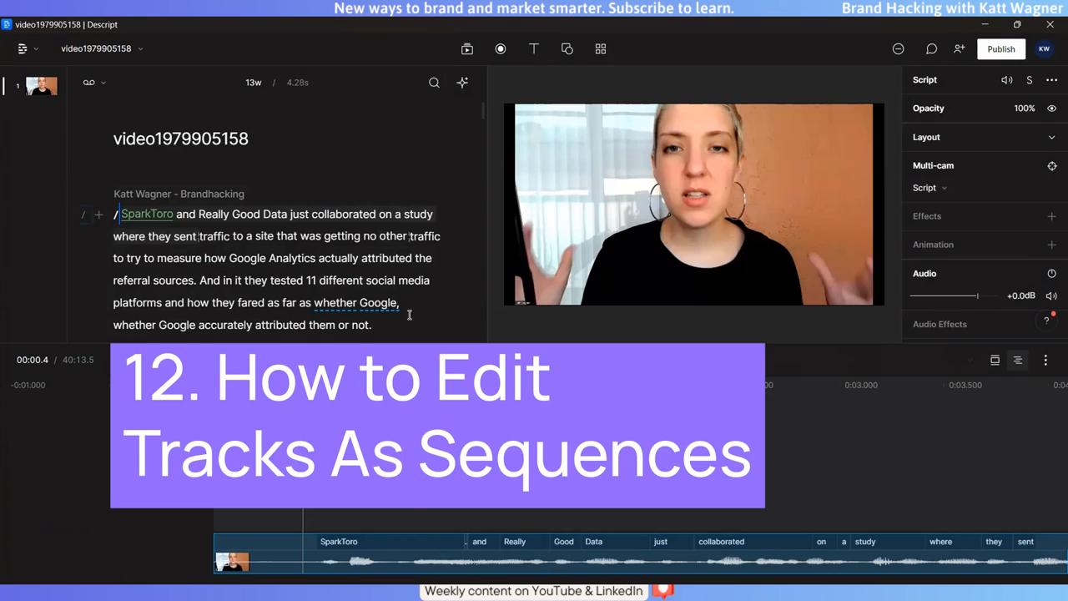
- Open the sequence behind the script track for editing from just before the word "SparkToro"
click(402, 554)
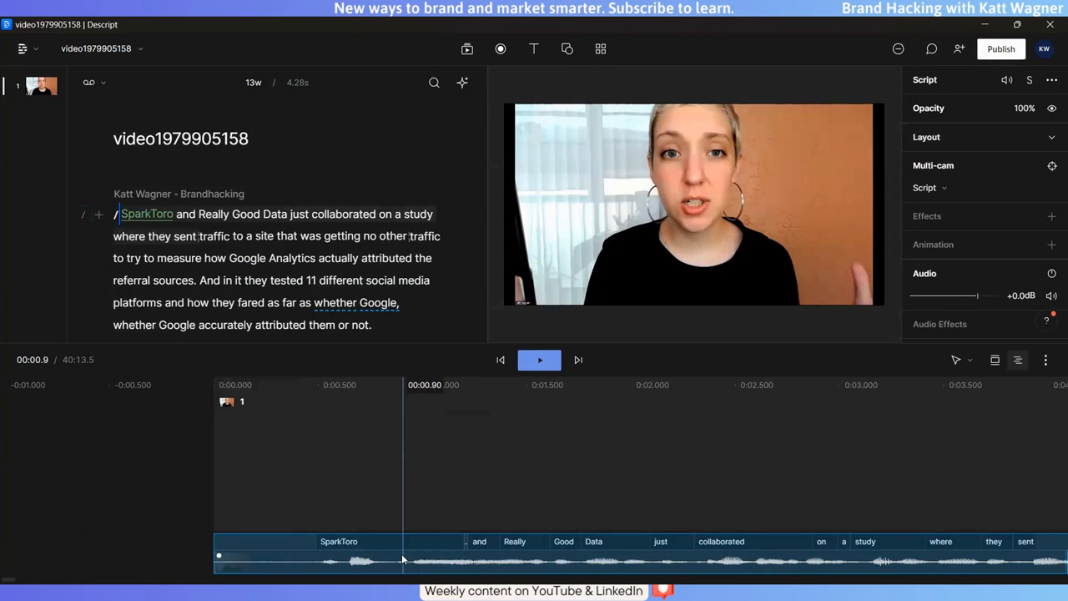
click(309, 552)
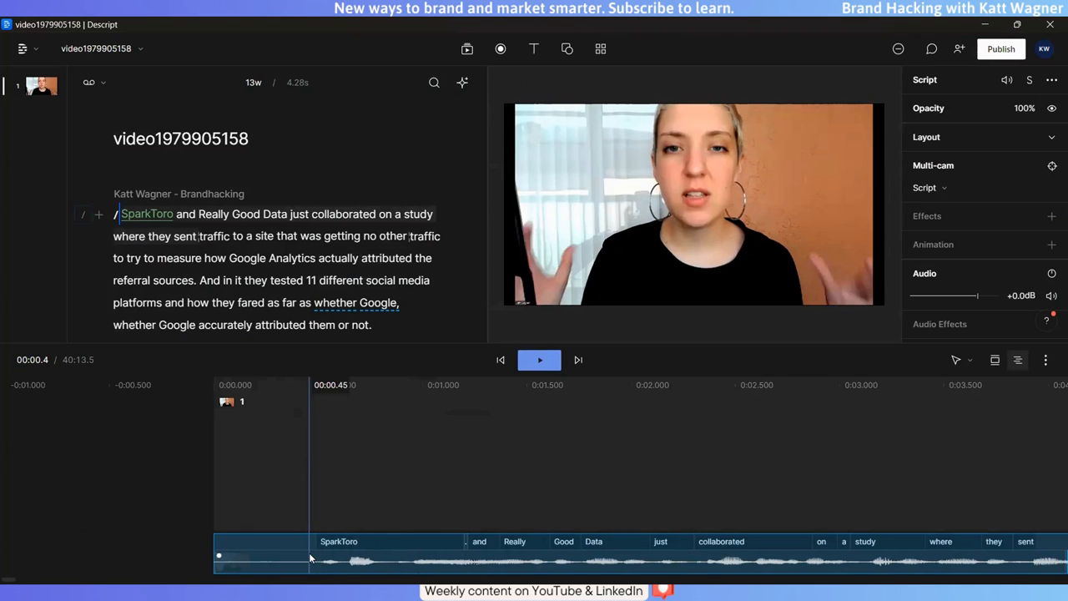
right_click(309, 553)
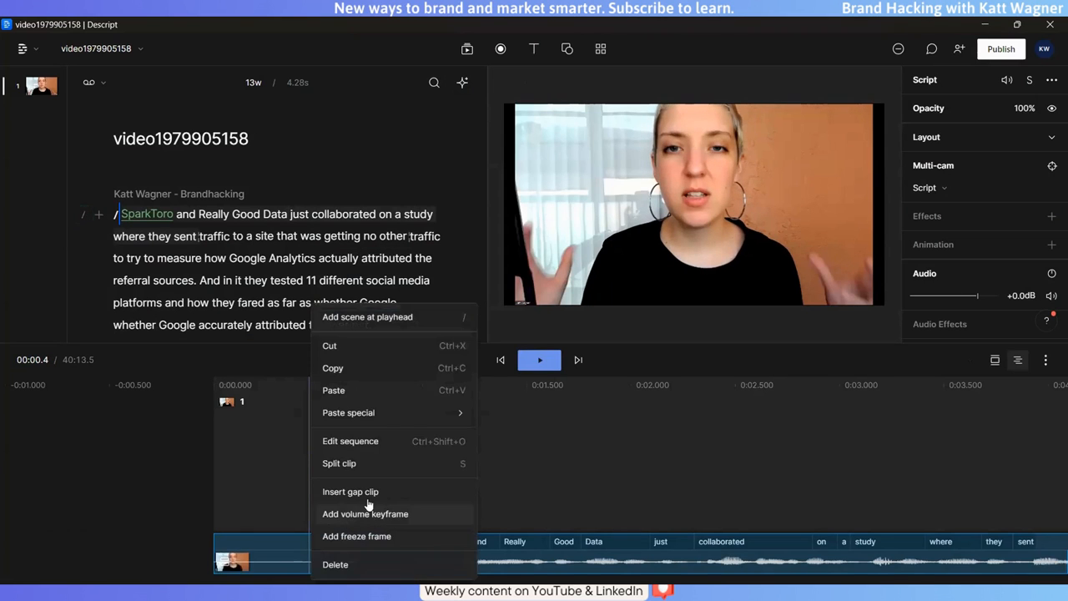
click(355, 440)
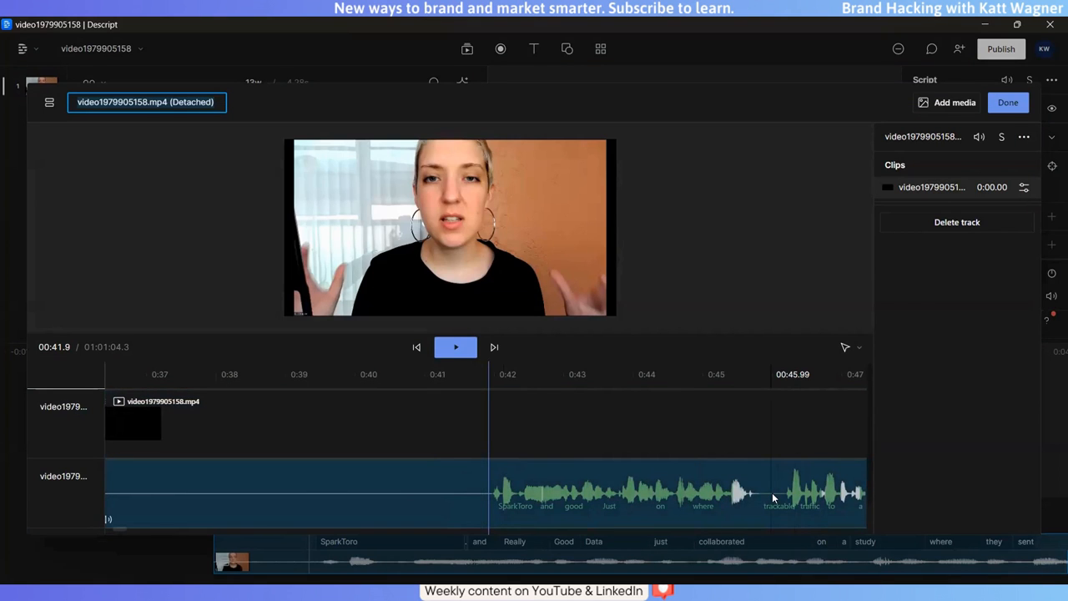
- Shift the audio clip containing "SparkToro" slightly later than the video within the sequence
click(730, 496)
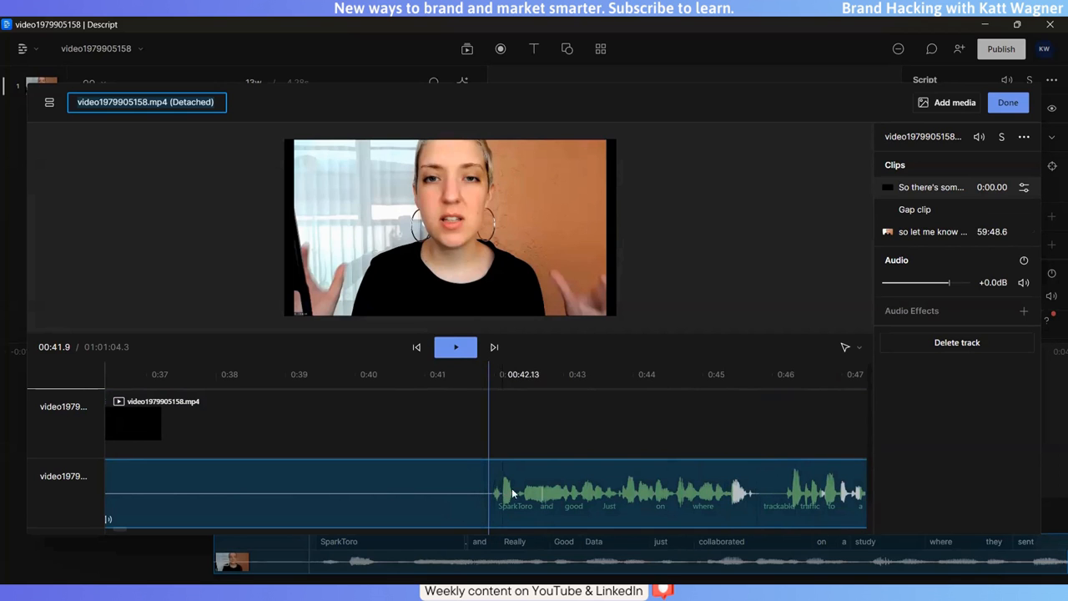
drag(509, 492, 534, 479)
click(522, 516)
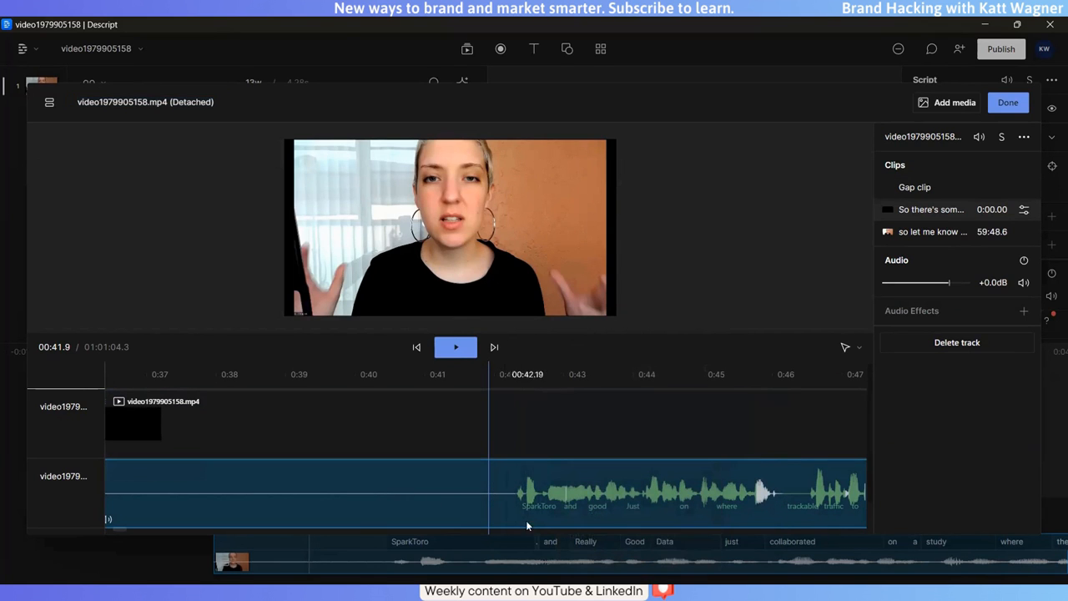
- Split the sequence's audio clip after "SparkToro" and trim that word off the end of the first part
right_click(542, 474)
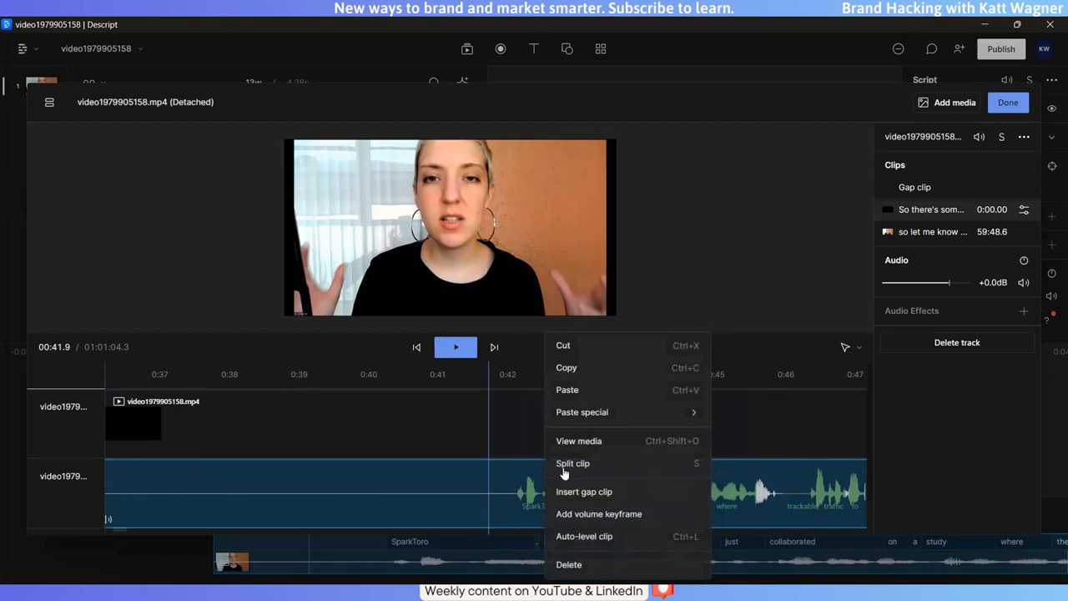
click(509, 473)
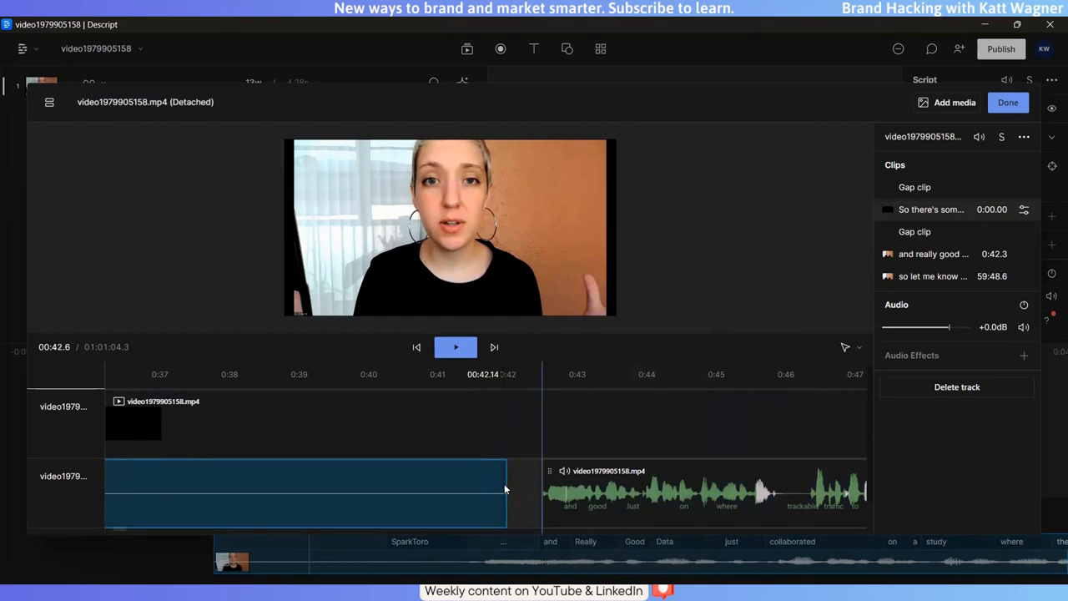
click(551, 507)
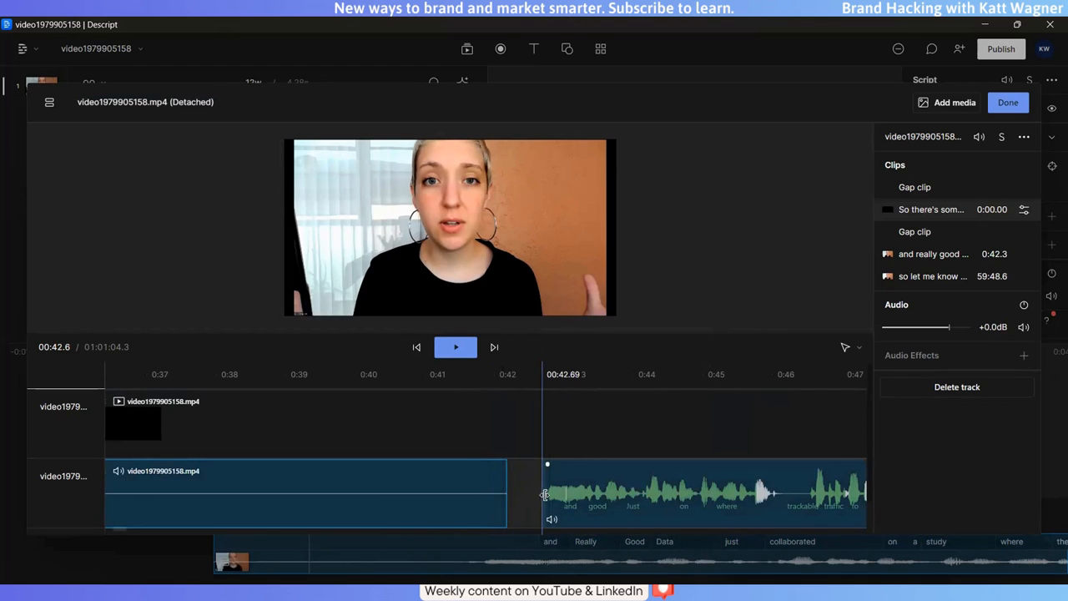
click(542, 438)
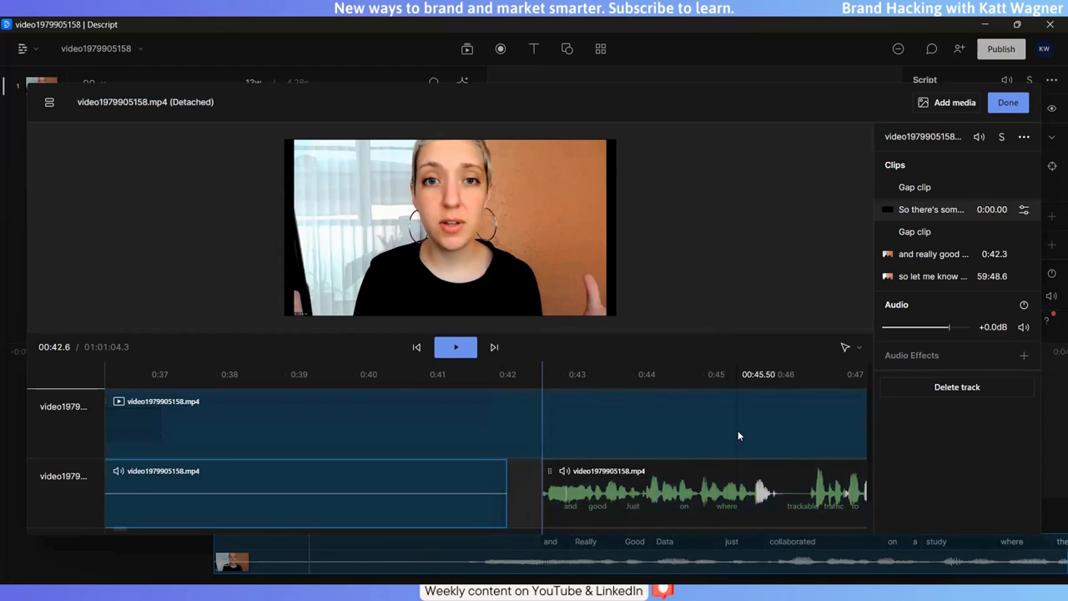
- Undo the trim on the first audio part and finish editing the sequence
click(514, 492)
key(ctrl+z)
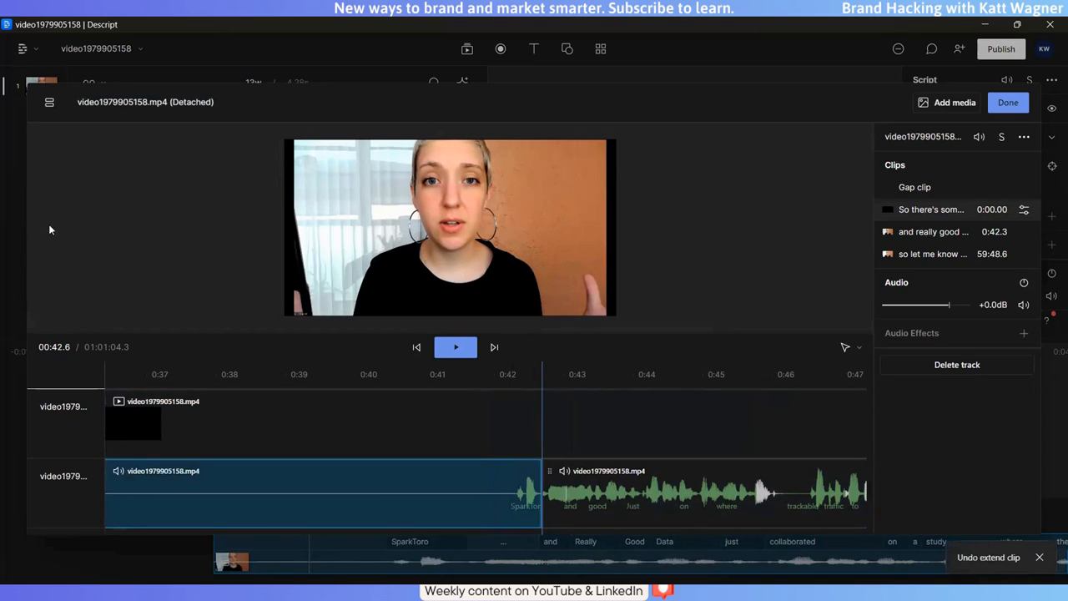
click(1000, 107)
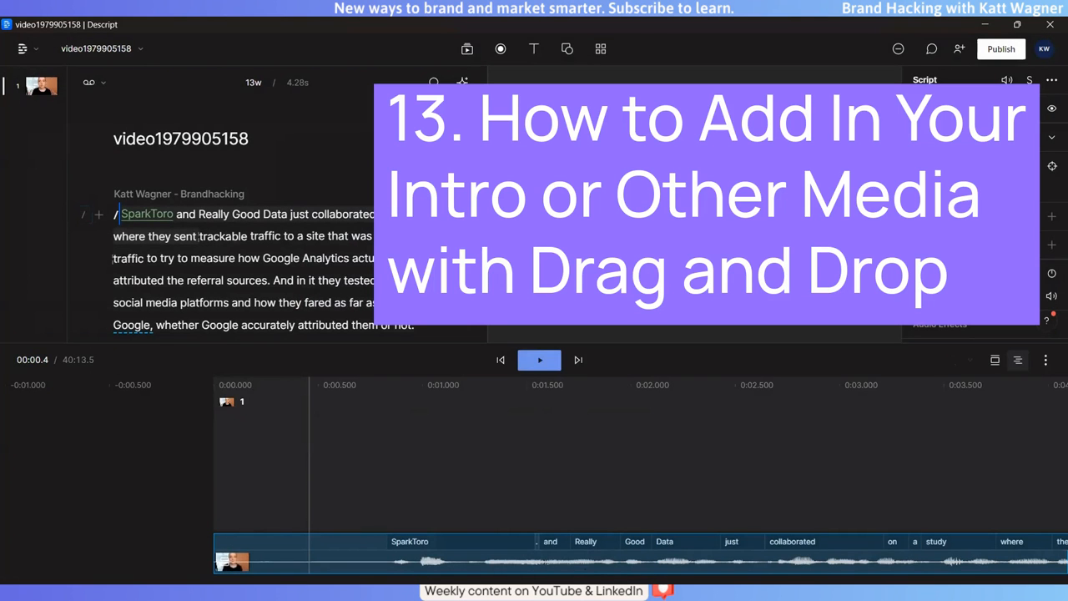
- Add the file "Blue and Pink Modern Welcome to my Channel Intro Video" to the timeline's start and move it into the script track ahead of "SparkToro"
key(alt+Tab)
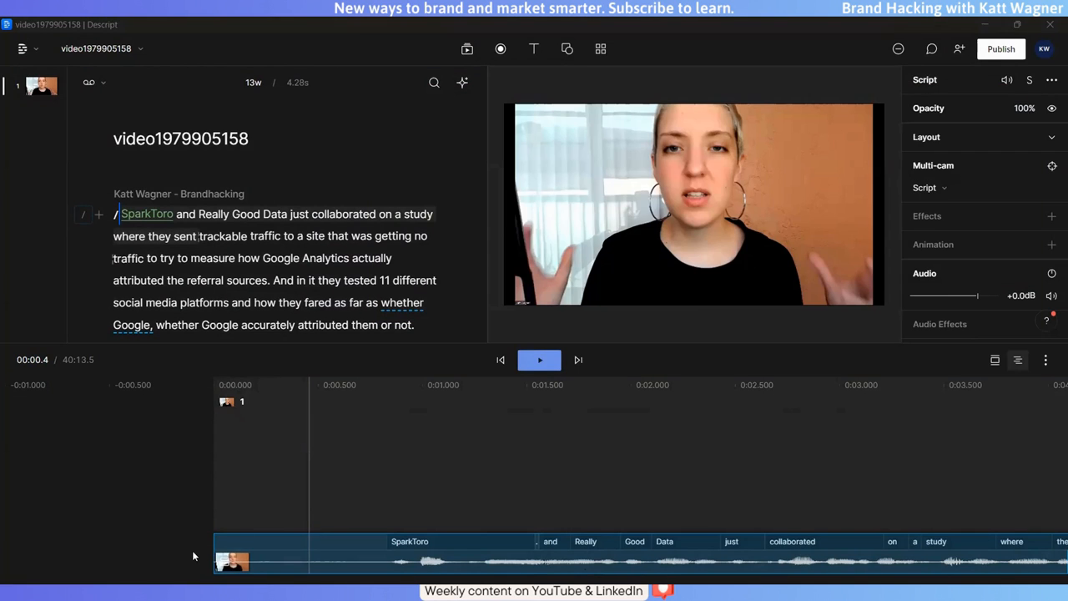
drag(208, 518, 194, 522)
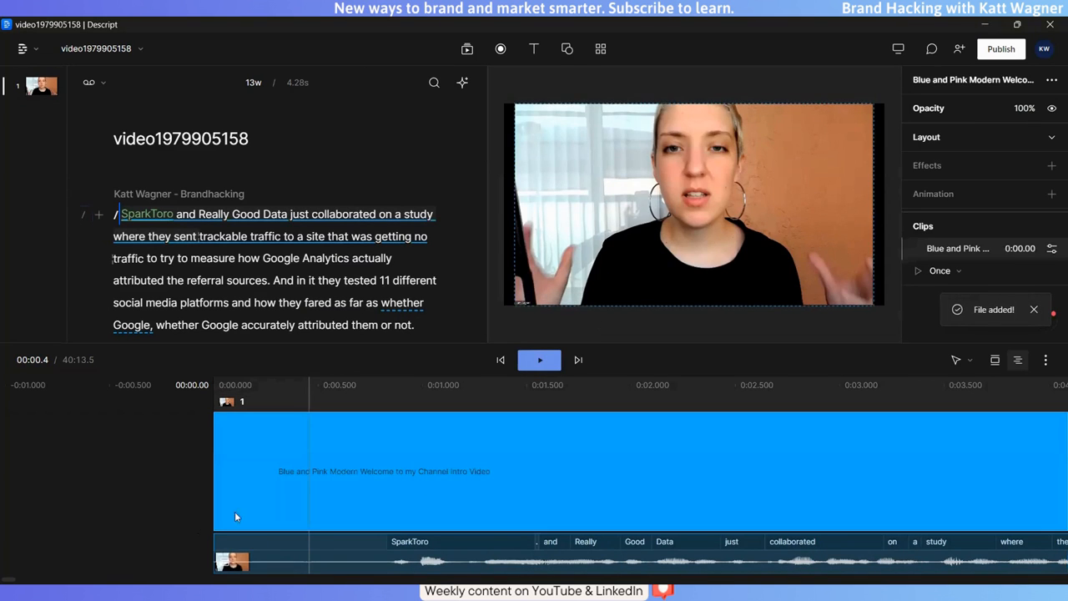
click(471, 469)
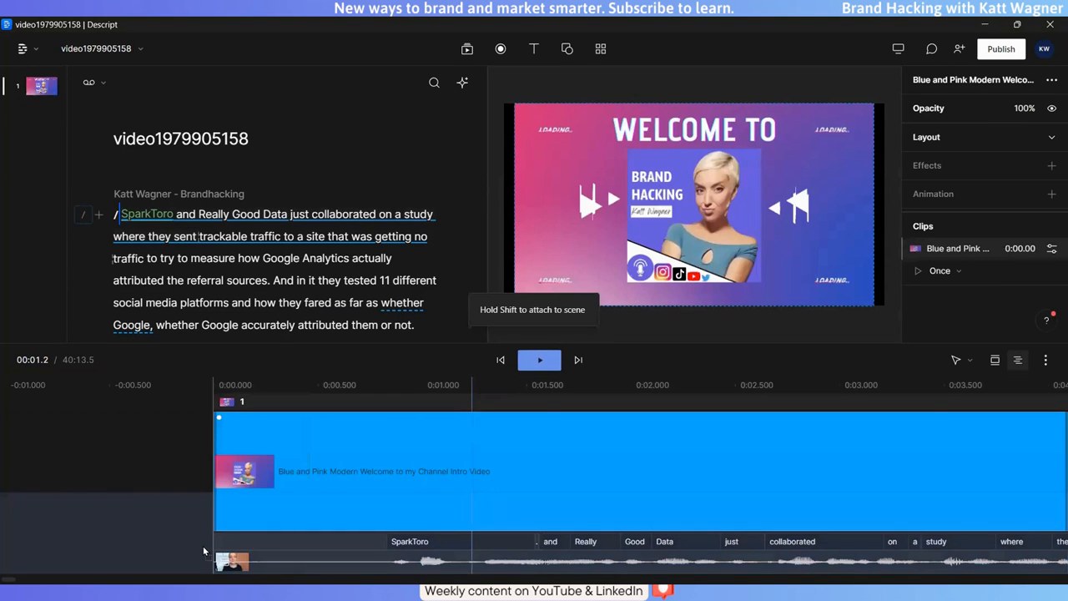
drag(202, 547, 203, 545)
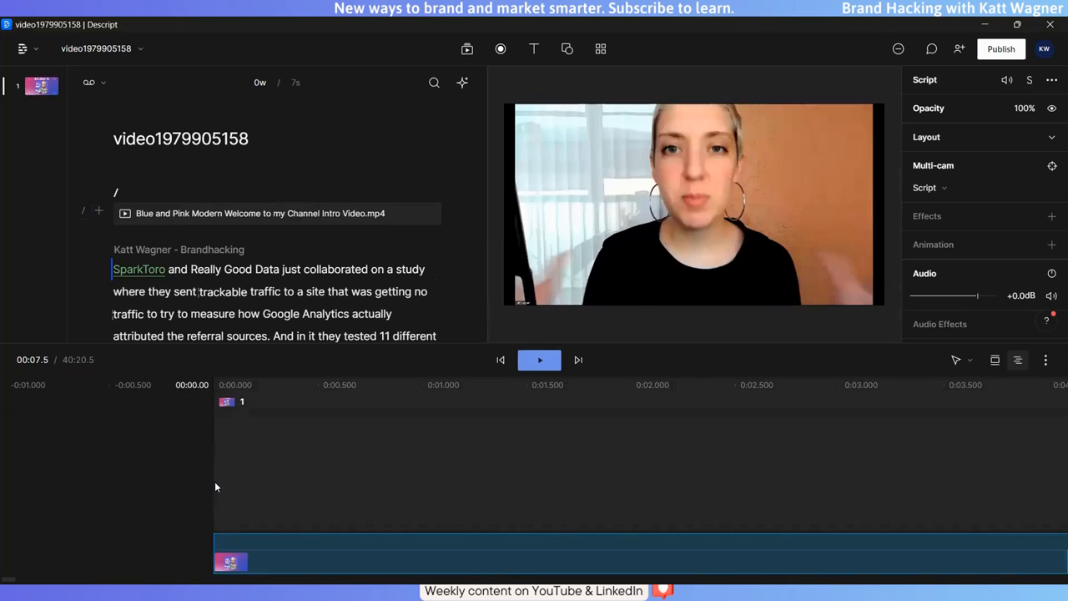
click(204, 466)
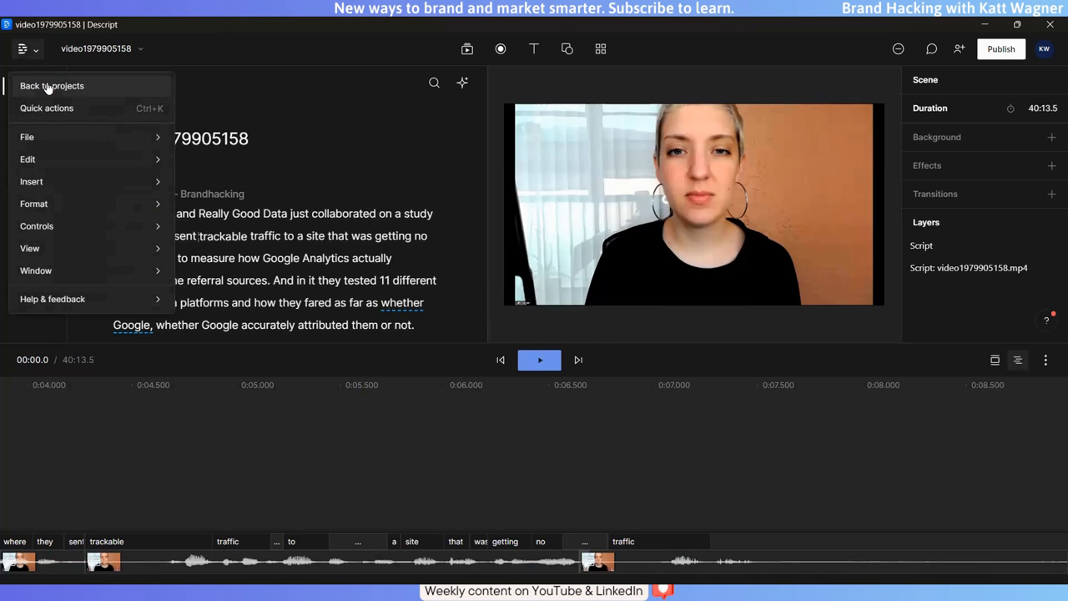
- Open the project "How to Remove Ghost Followers and Inactive Following on Twitter" and copy the image clip at the start of its timeline
click(47, 87)
click(326, 218)
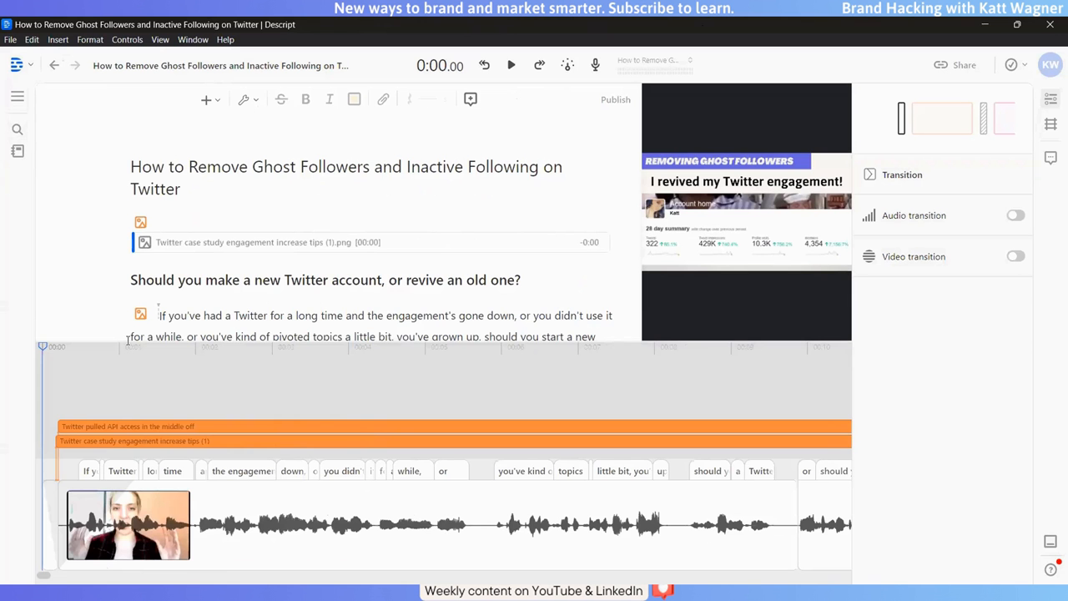
click(43, 506)
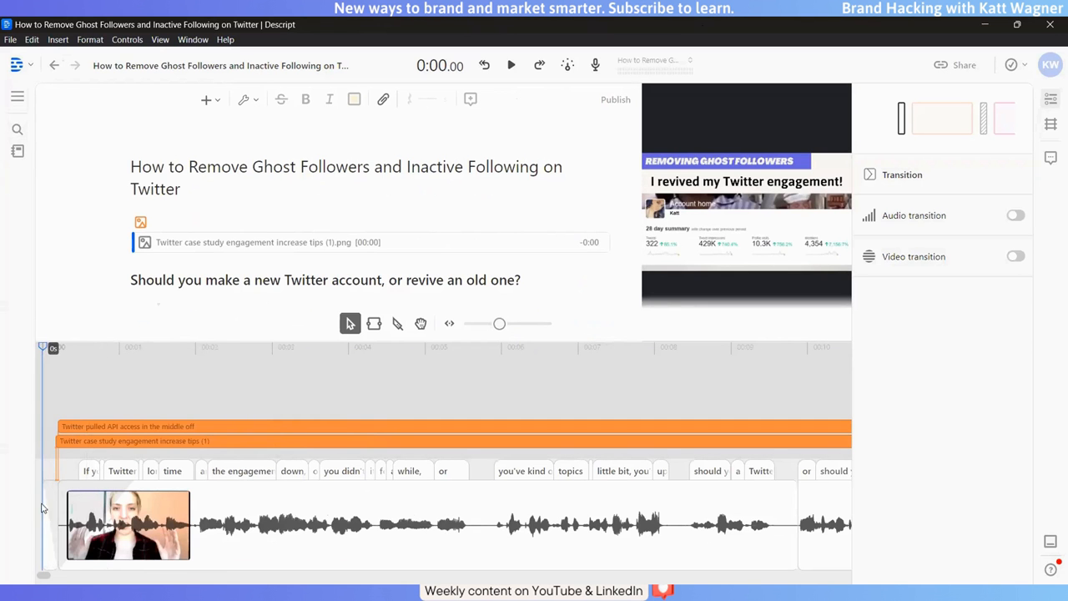
right_click(50, 495)
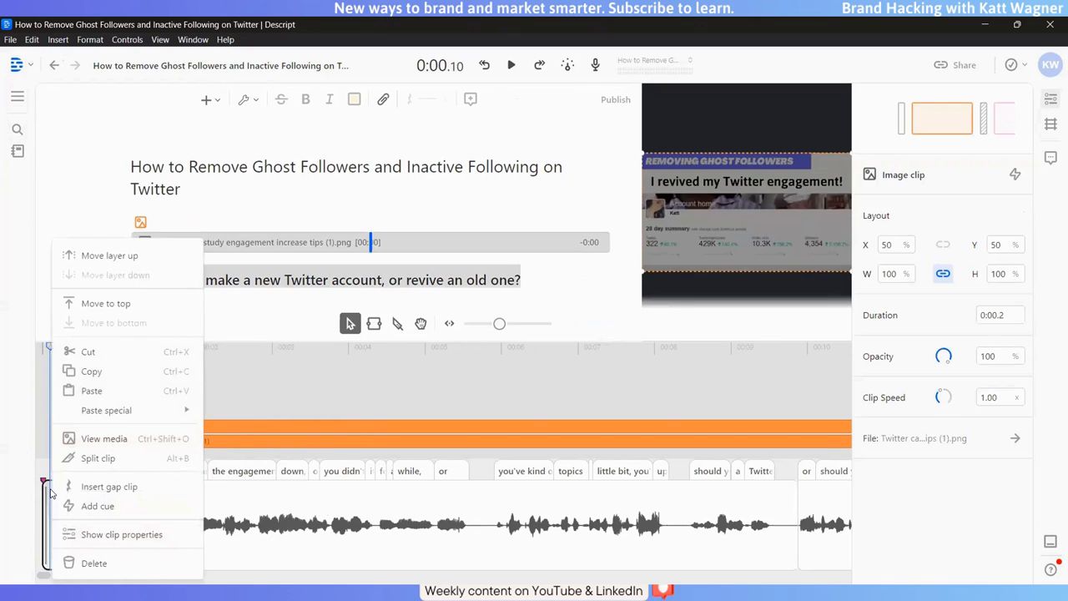
click(108, 372)
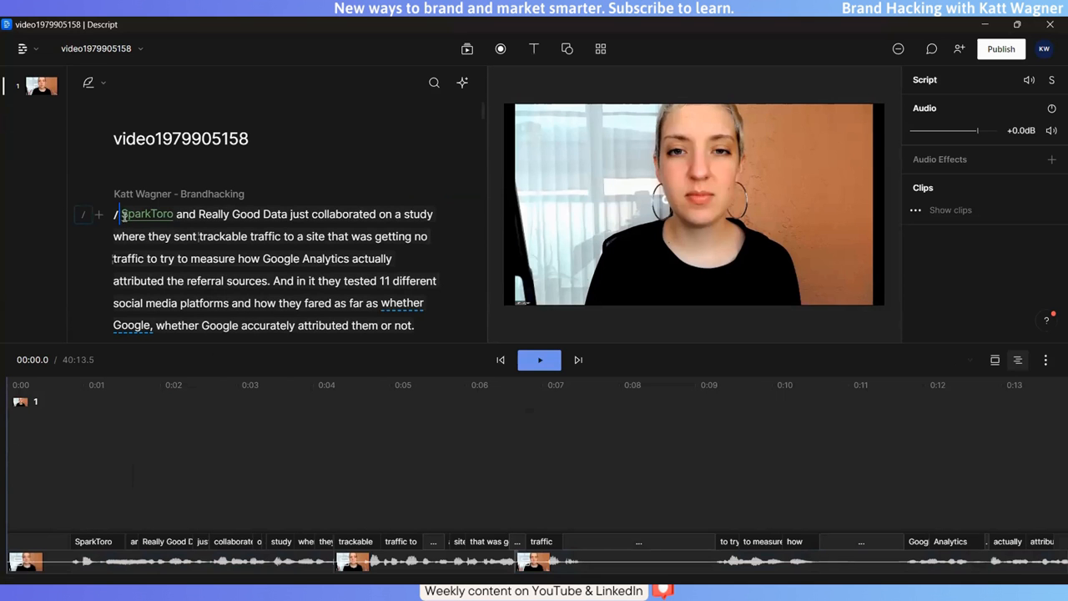
click(127, 194)
click(272, 211)
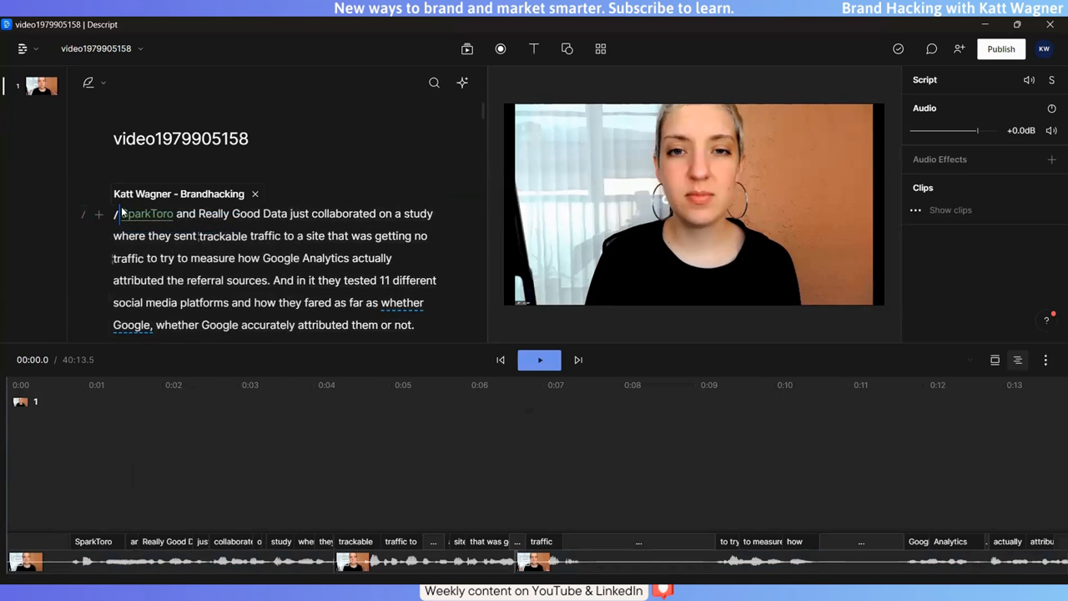
right_click(118, 218)
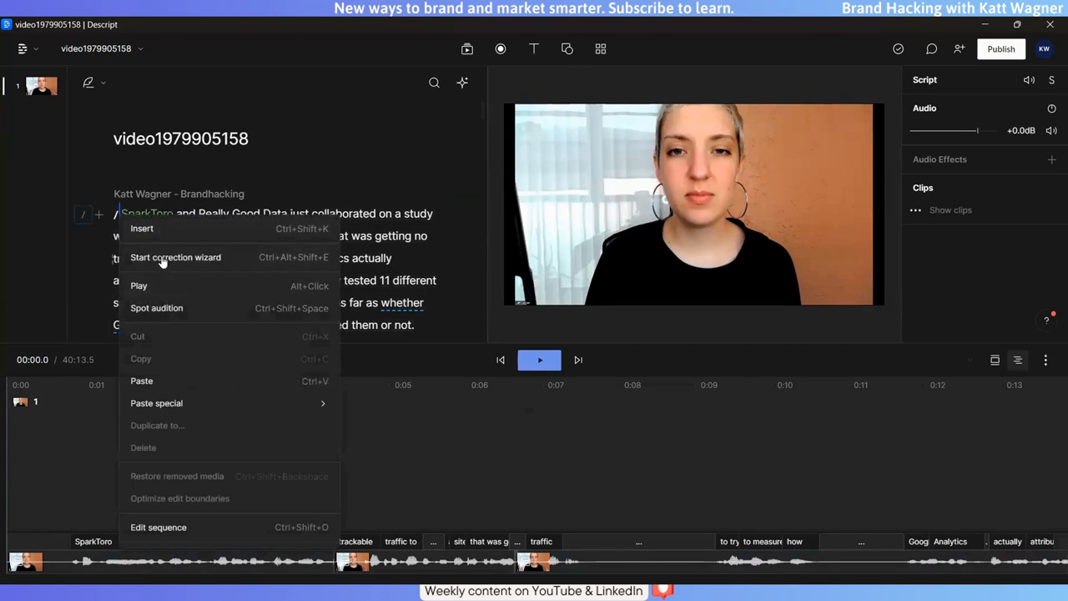
click(179, 215)
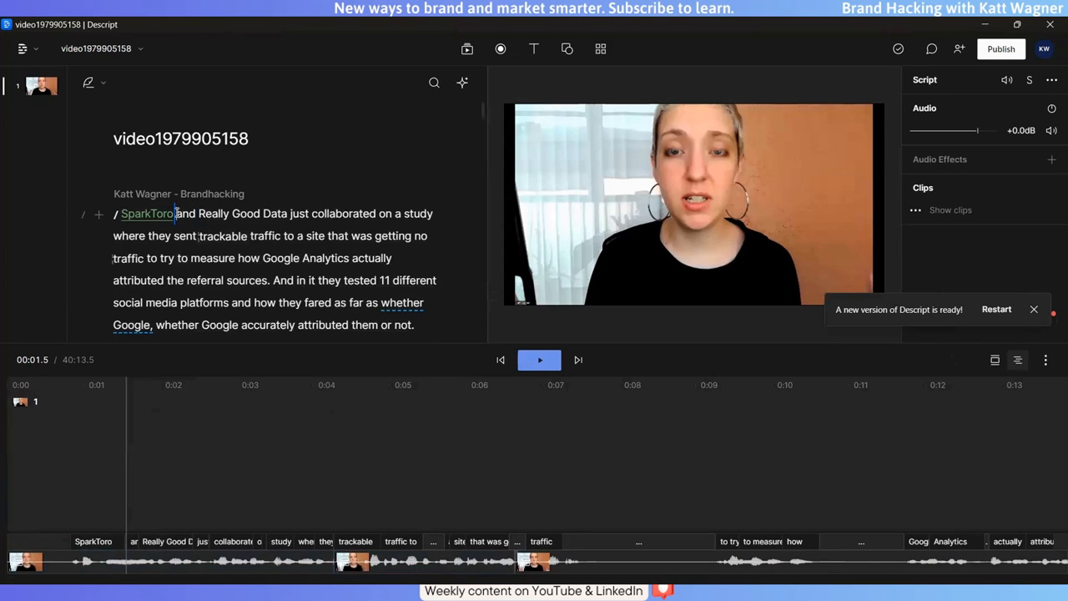
right_click(175, 213)
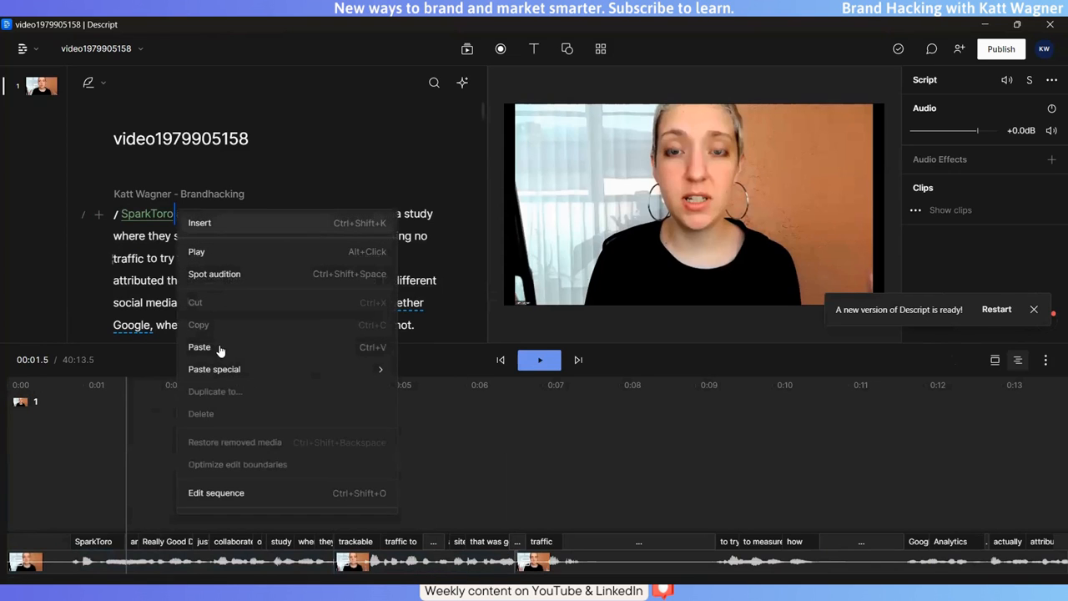
click(221, 351)
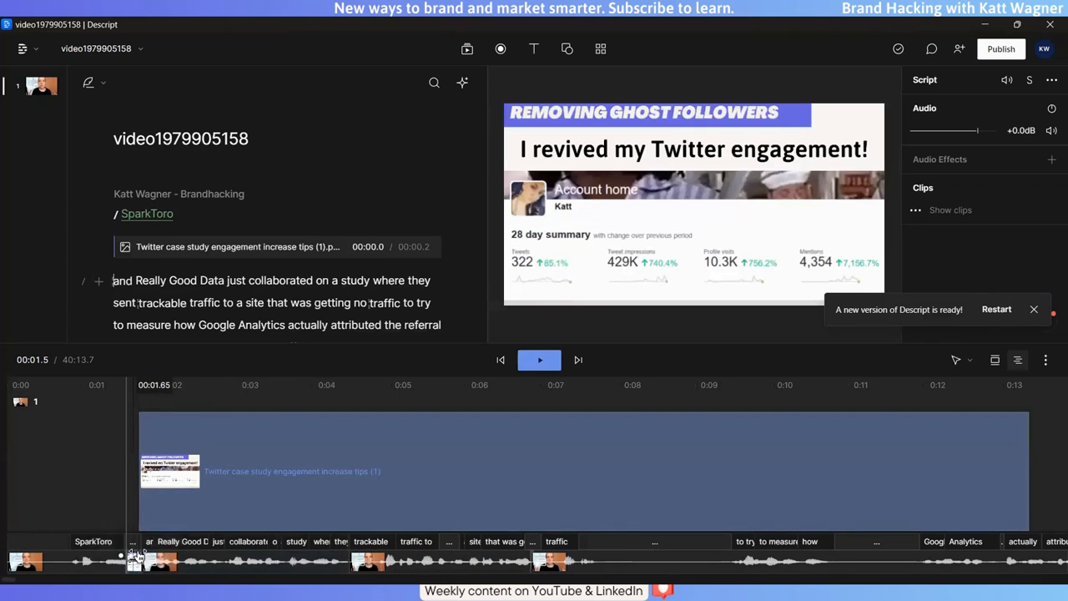
- Delete the "Twitter case study engagement increase tips (1)" clip from the layer above the script track
click(156, 509)
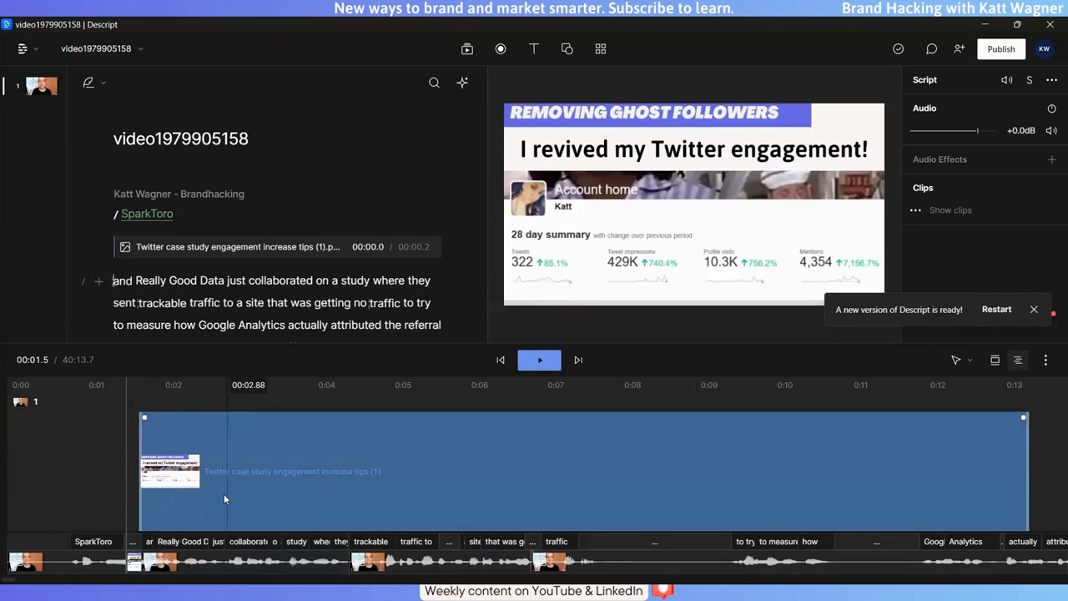
click(197, 497)
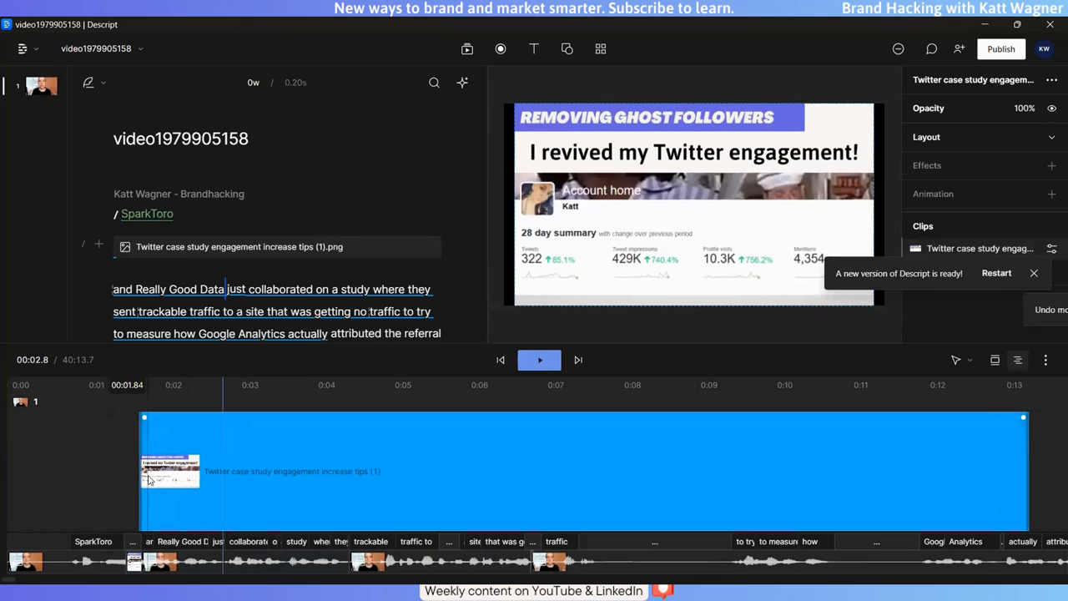
click(602, 431)
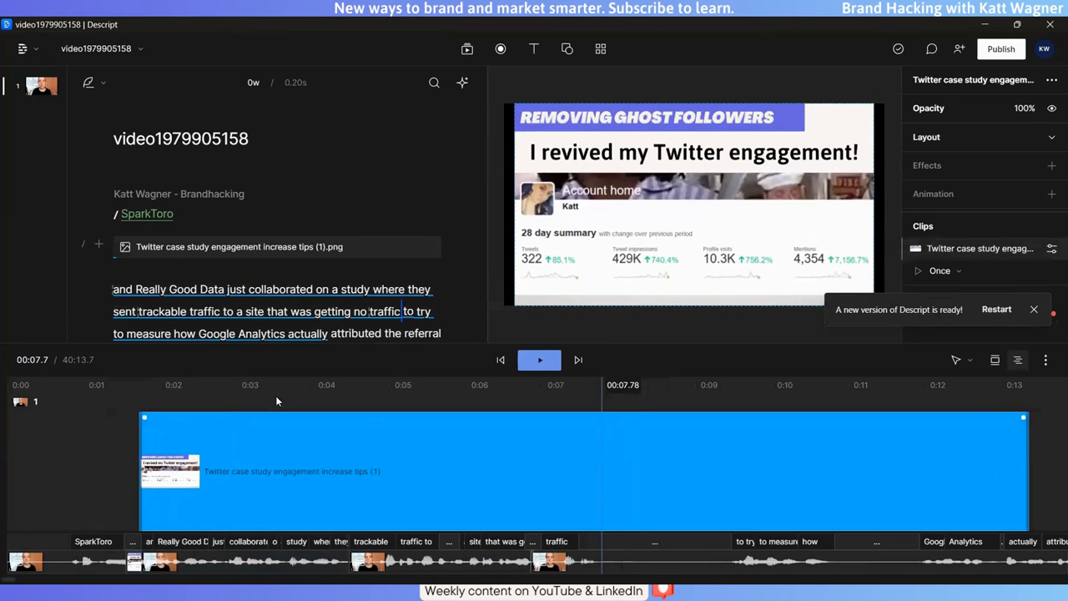
key(Delete)
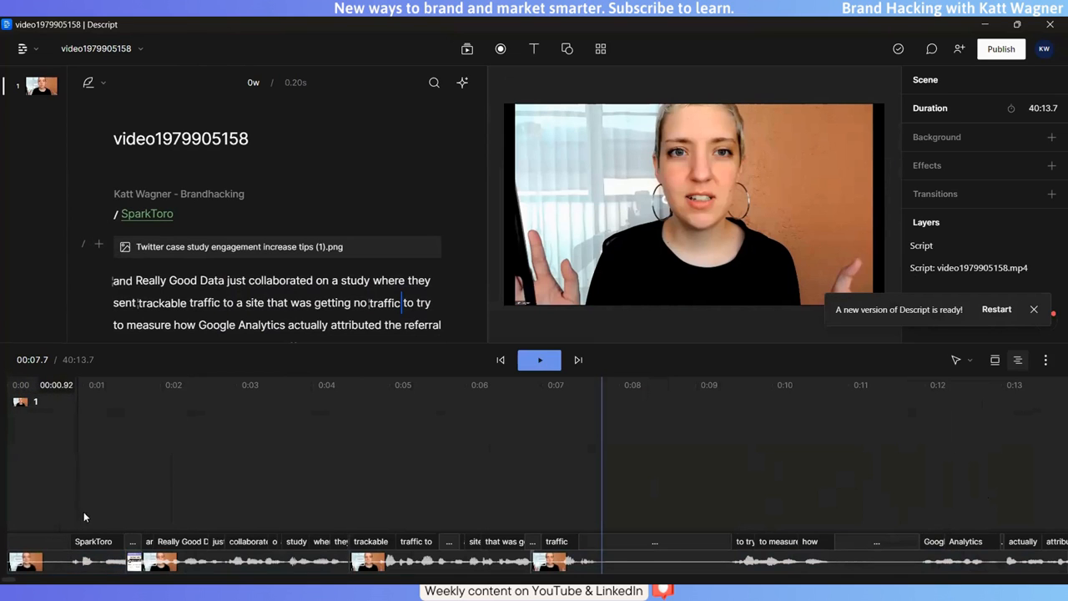
- Try to add an empty scene ahead of "SparkToro" and paste the copied image clip into it
click(83, 245)
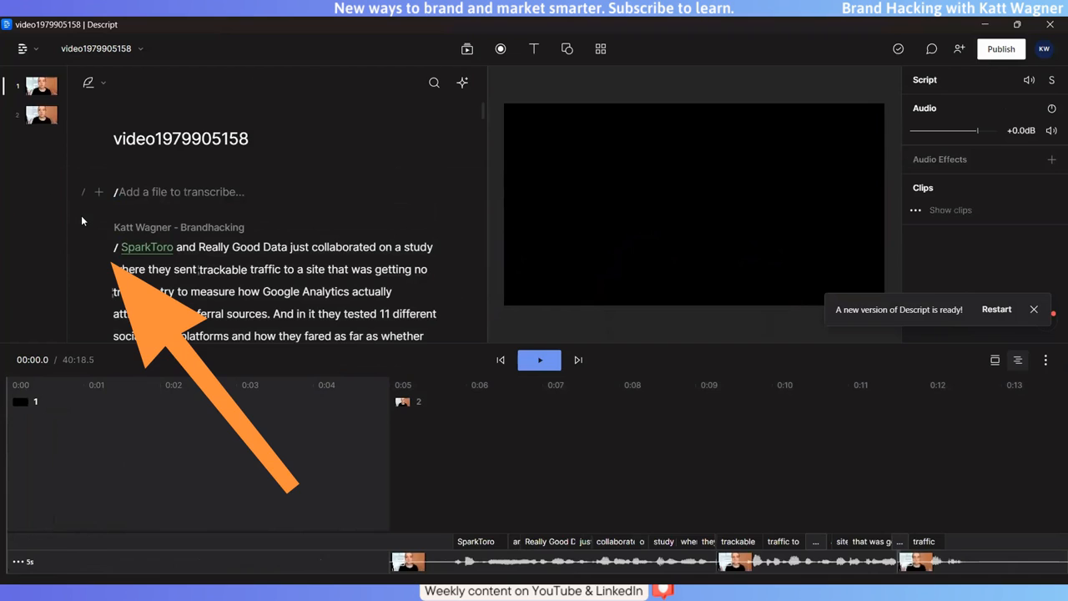
click(145, 192)
key(ctrl+v)
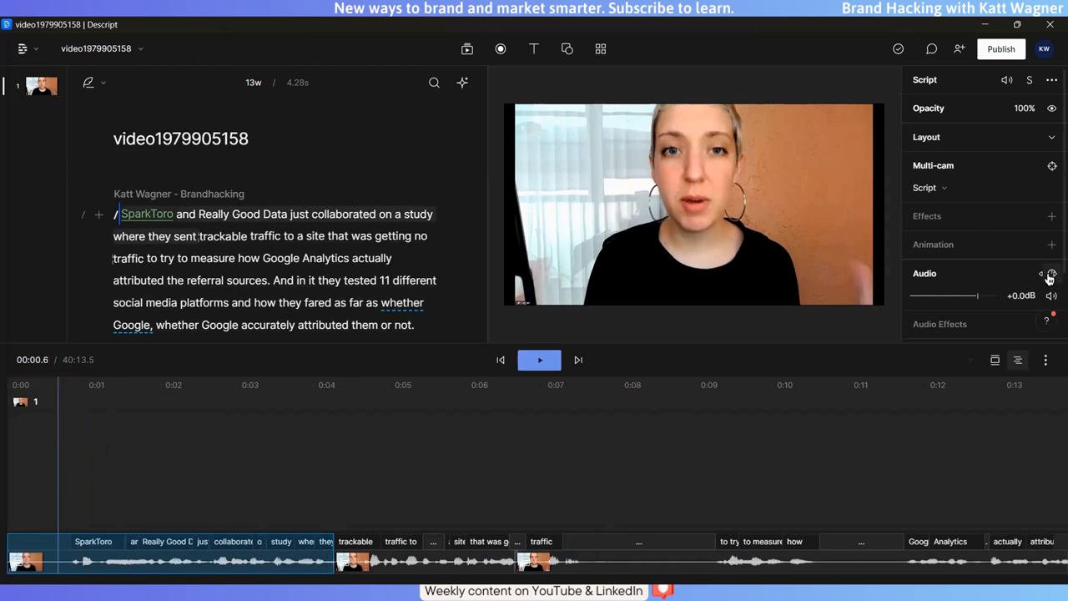
- Apply the Studio Sound audio repair effect to the first clip of the script track
scroll(1050, 278, down, 2)
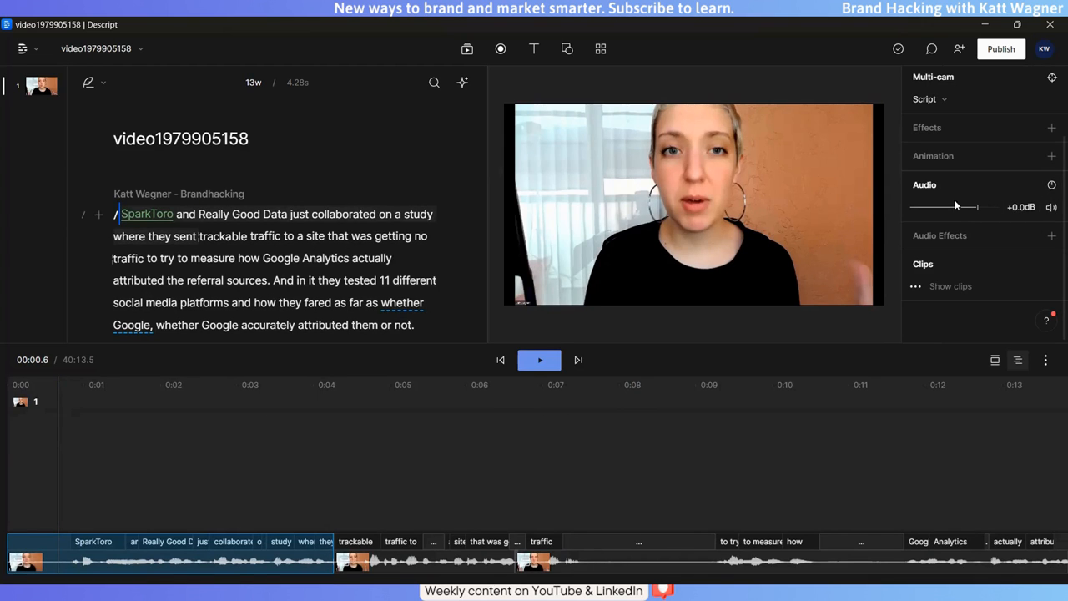
click(1052, 237)
mouse_move(995, 206)
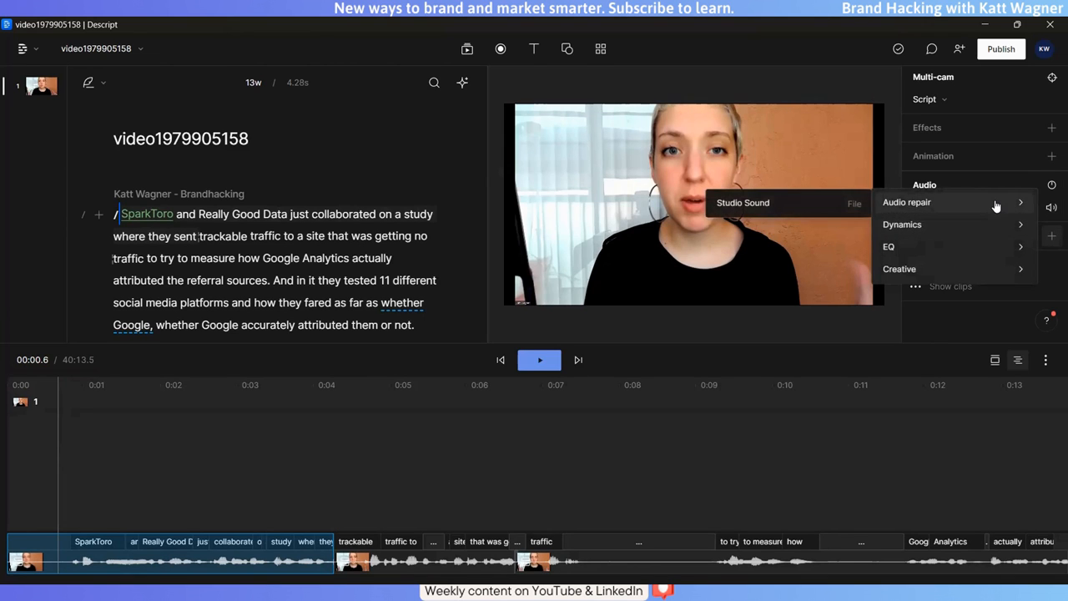
mouse_move(959, 225)
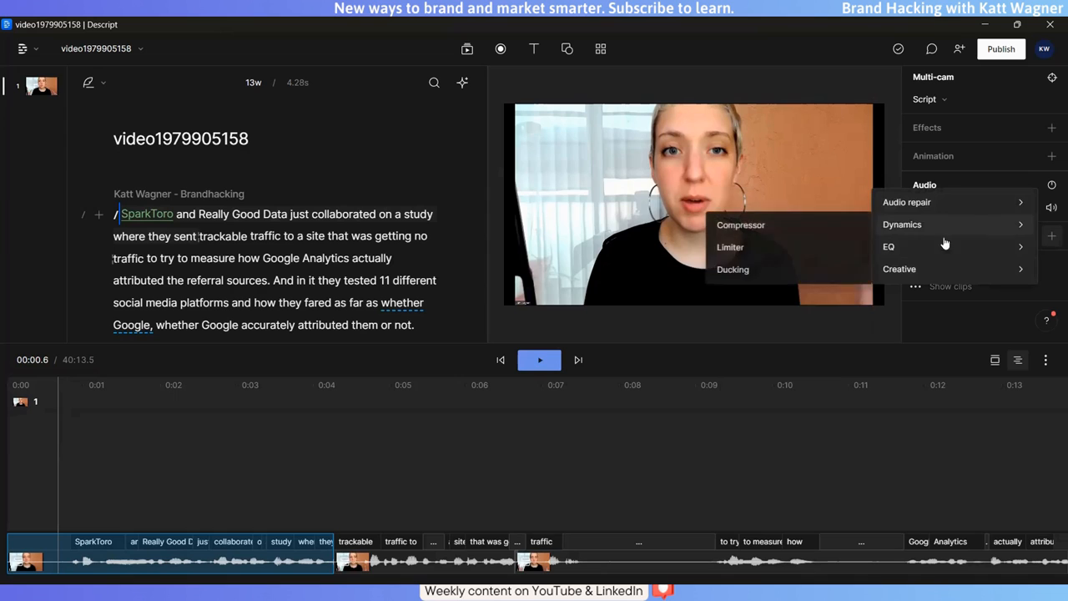
mouse_move(921, 205)
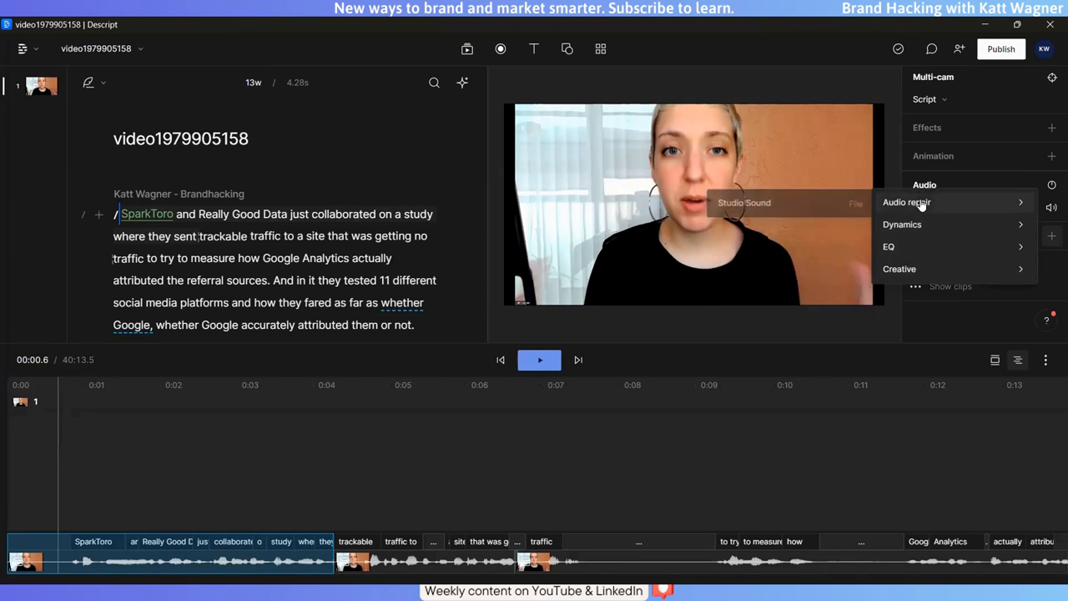
click(803, 205)
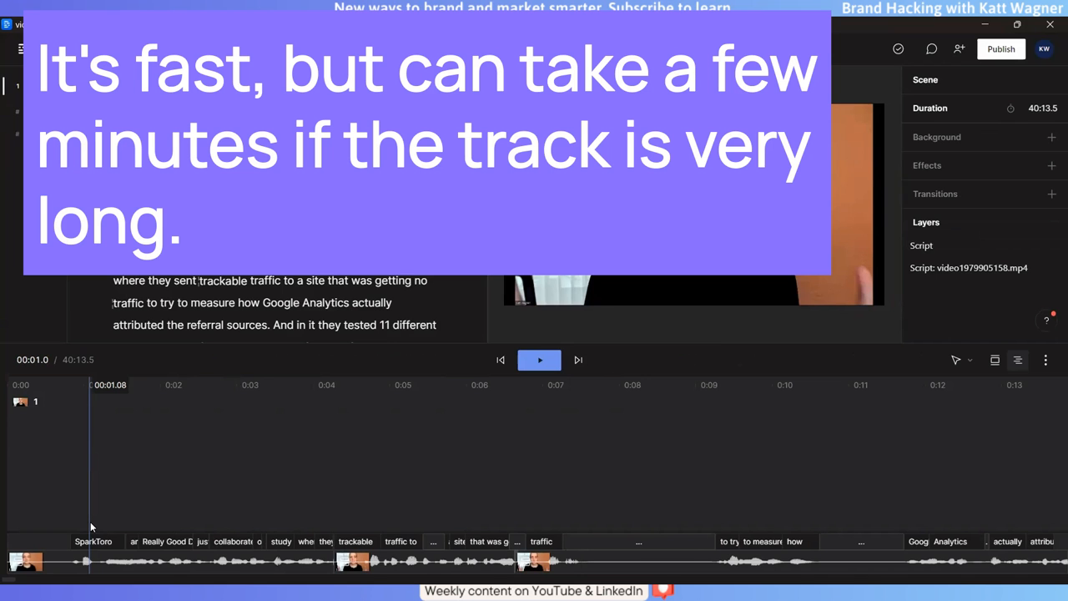
- Open the Studio Sound settings of the first script clip and adjust the effect's intensity
click(90, 538)
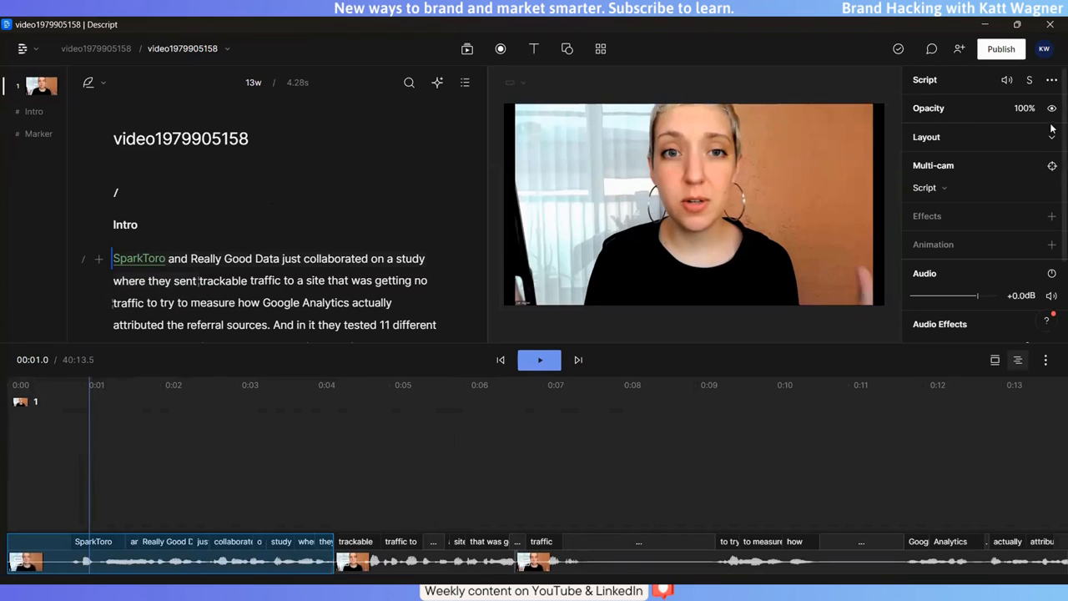
scroll(1039, 184, down, 2)
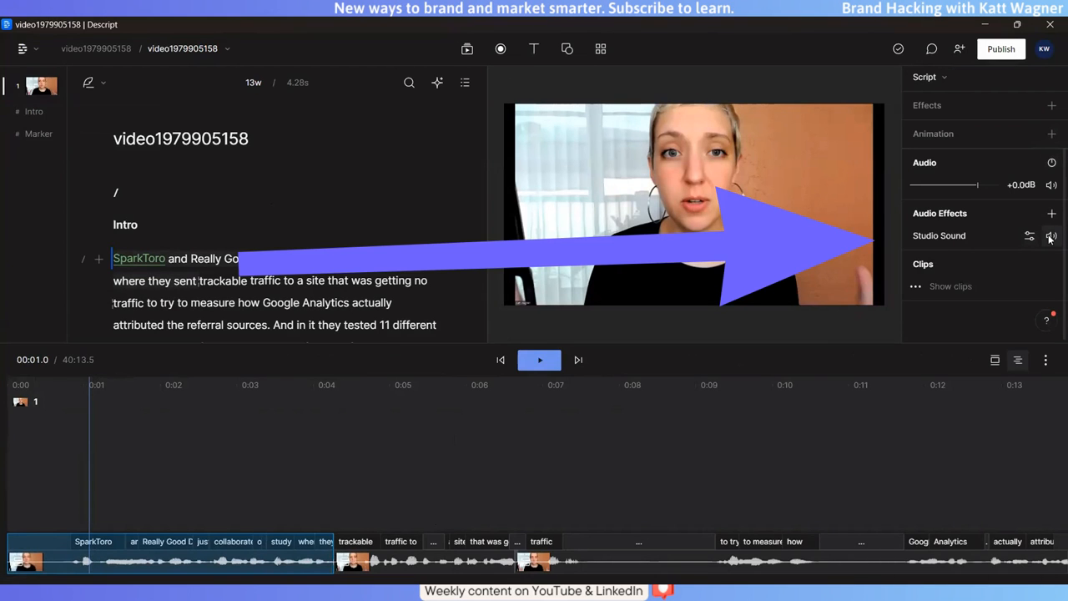
click(1029, 237)
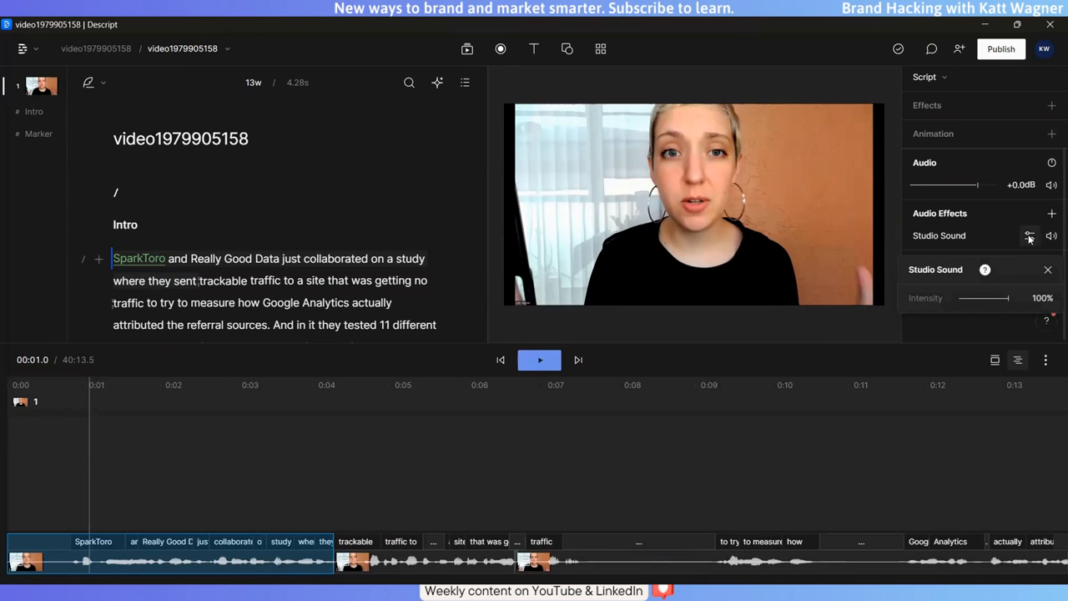
drag(994, 298, 1030, 307)
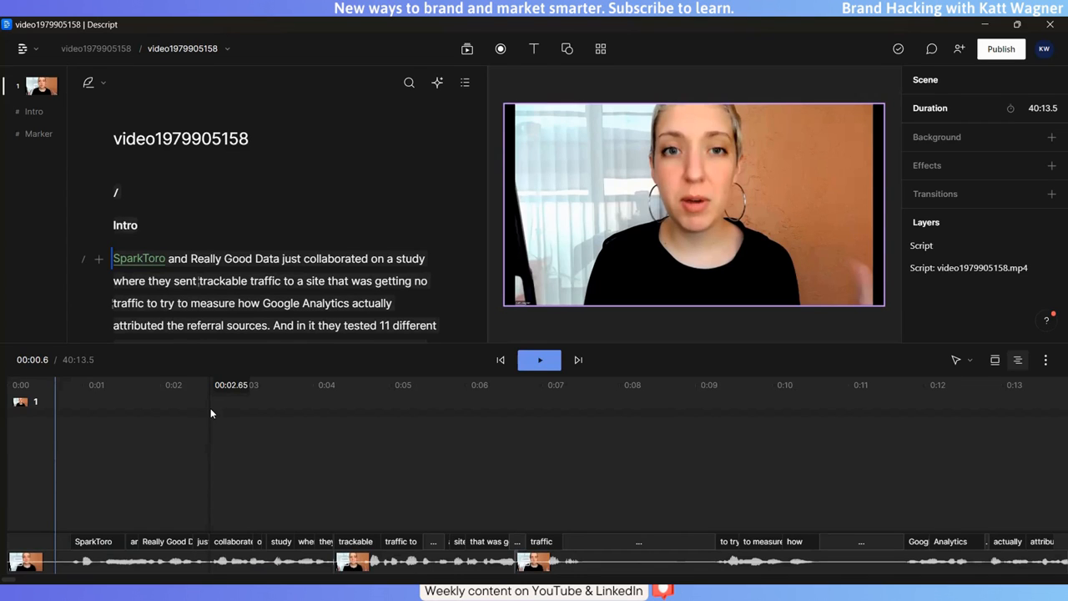
- Select the first clip on the script track to bring up its audio properties
click(60, 555)
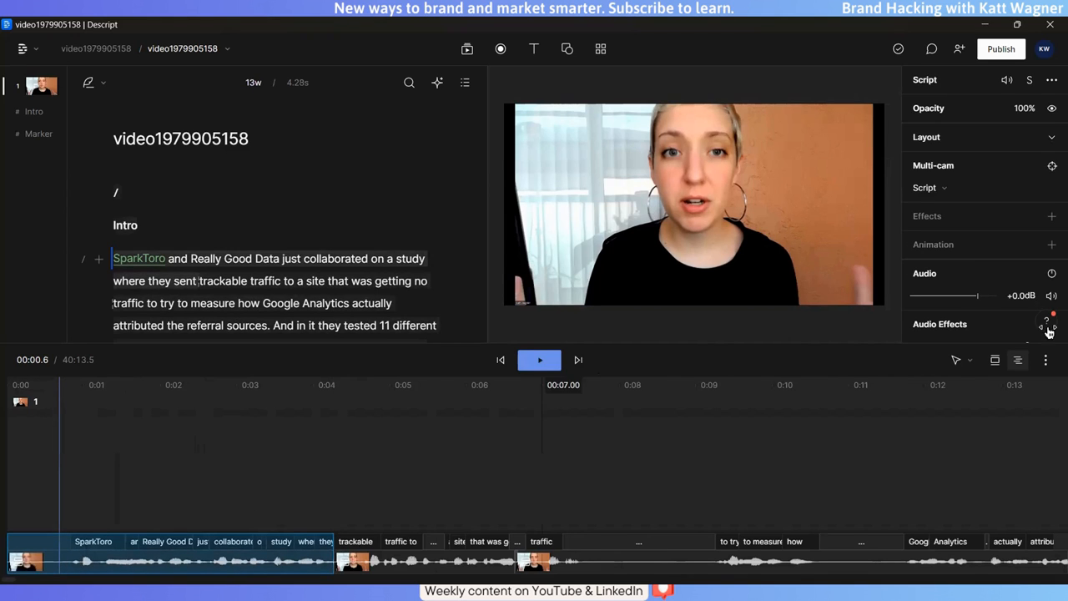